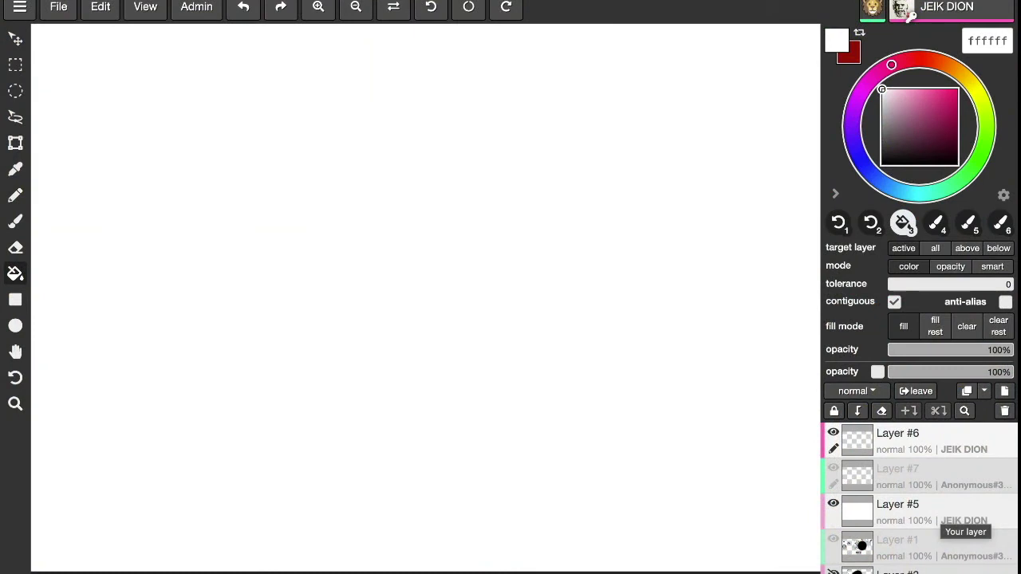
Set the drawing colour to black (000000) and switch from the fill tool to the Brush.
drag(933, 135, 960, 164)
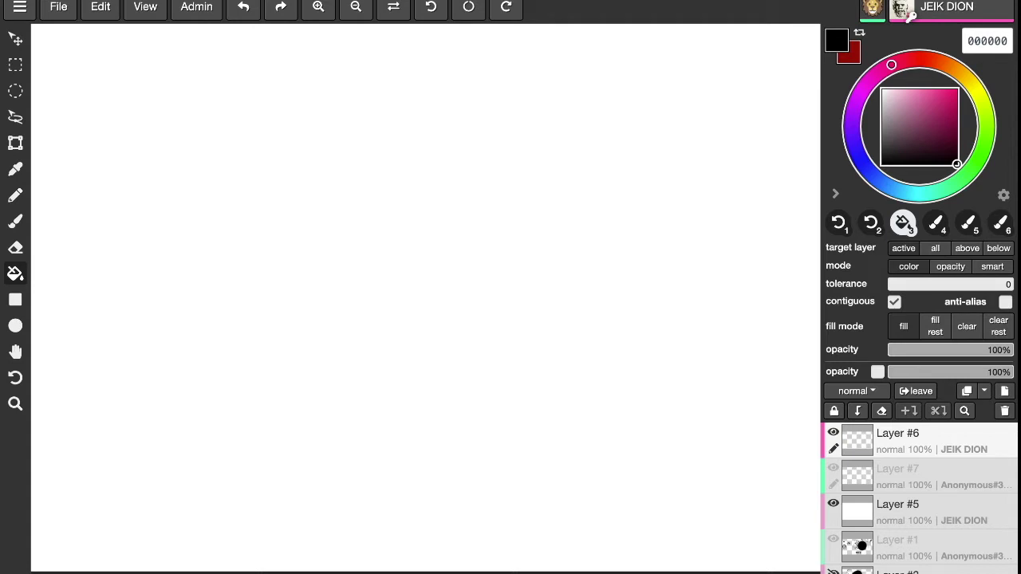
click(15, 221)
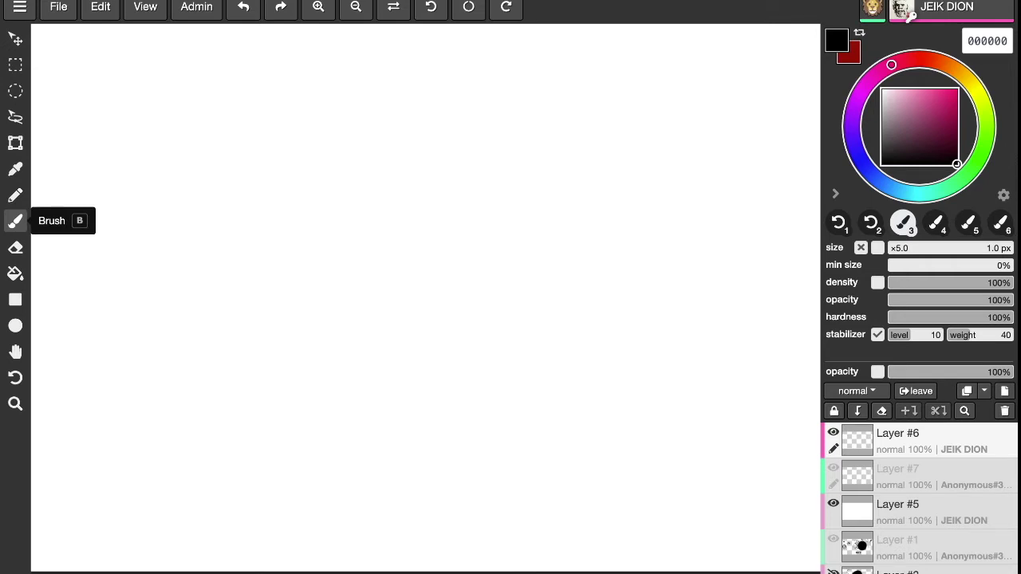
key(h)
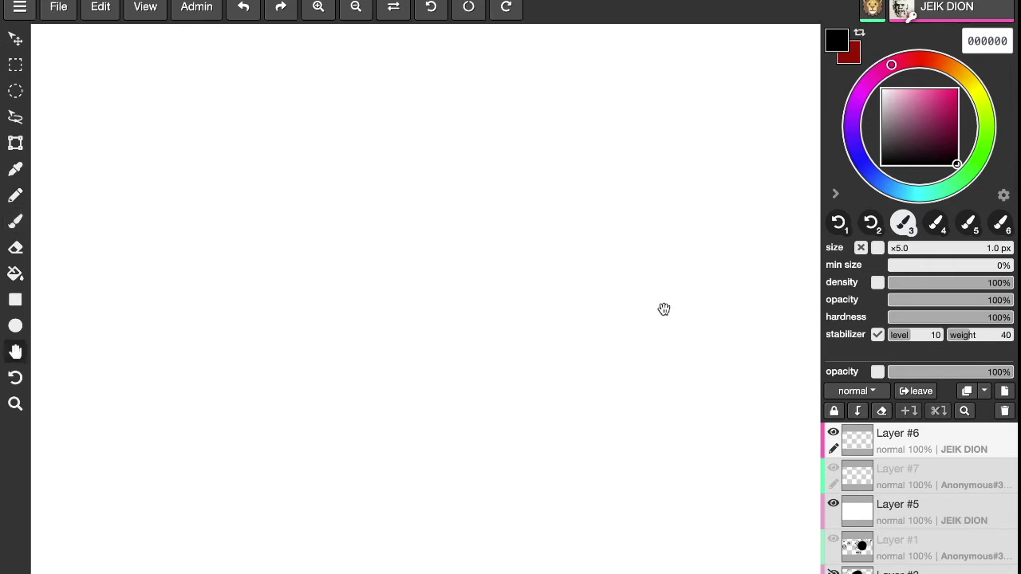
key(b)
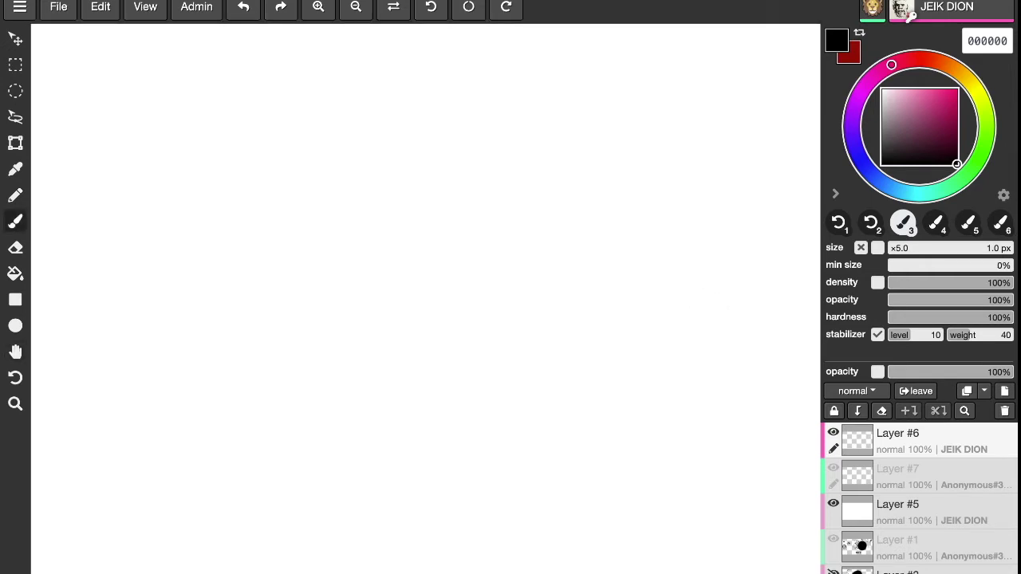
key(ctrl+minus)
key(h)
mouse_move(574, 376)
mouse_down()
mouse_move(430, 412)
mouse_move(477, 393)
mouse_up()
key(b)
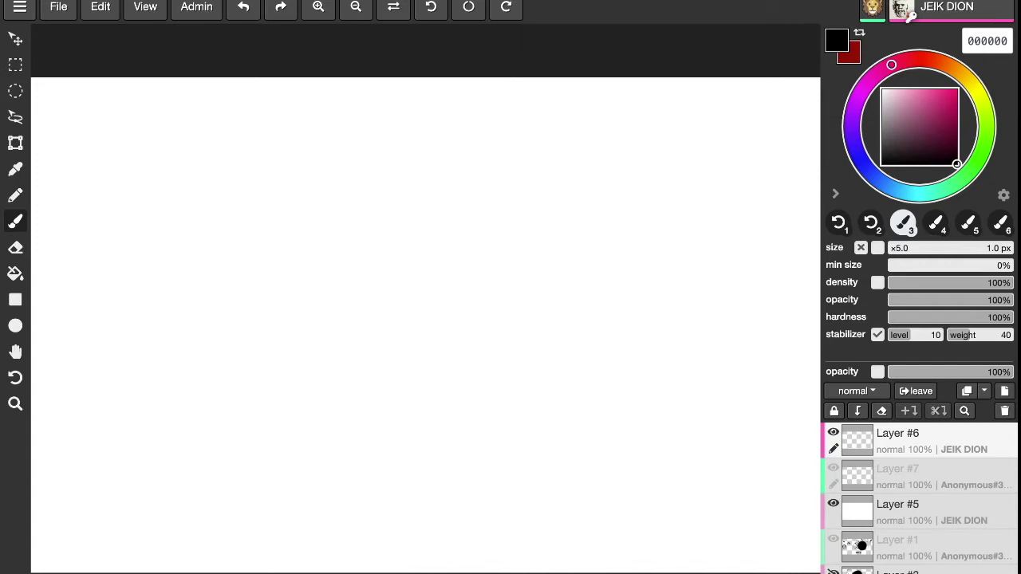
Sketch the curved forehead line on the canvas's right side and the tilted mask's outline beside it.
mouse_move(649, 191)
mouse_down()
mouse_move(630, 212)
mouse_move(625, 250)
mouse_up()
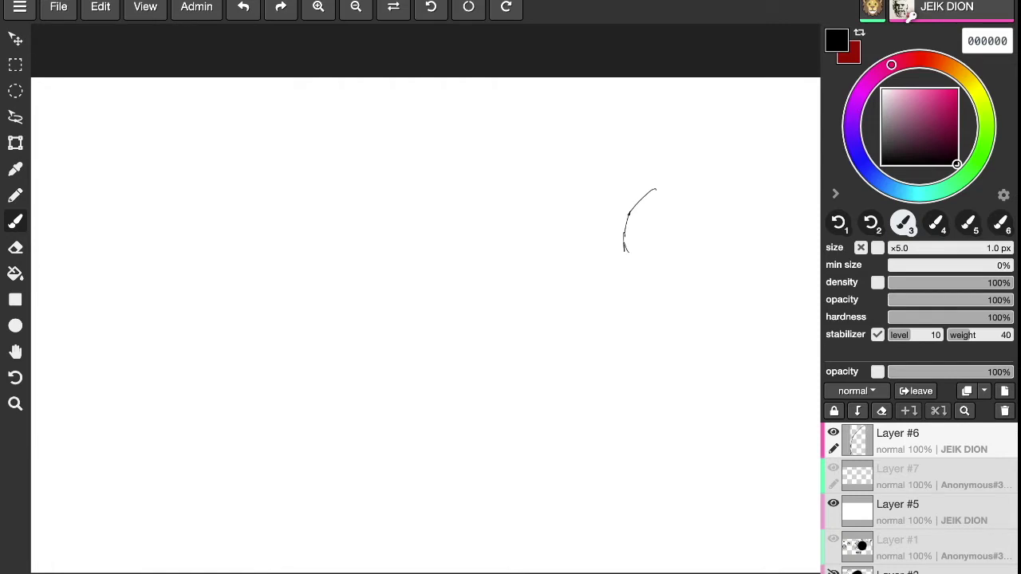
drag(626, 248, 654, 260)
drag(367, 266, 384, 261)
key(ctrl+z)
mouse_move(672, 247)
mouse_down()
mouse_move(727, 172)
mouse_move(745, 181)
mouse_move(755, 206)
mouse_move(690, 249)
mouse_move(711, 272)
mouse_up()
drag(671, 239, 718, 296)
drag(749, 185, 763, 213)
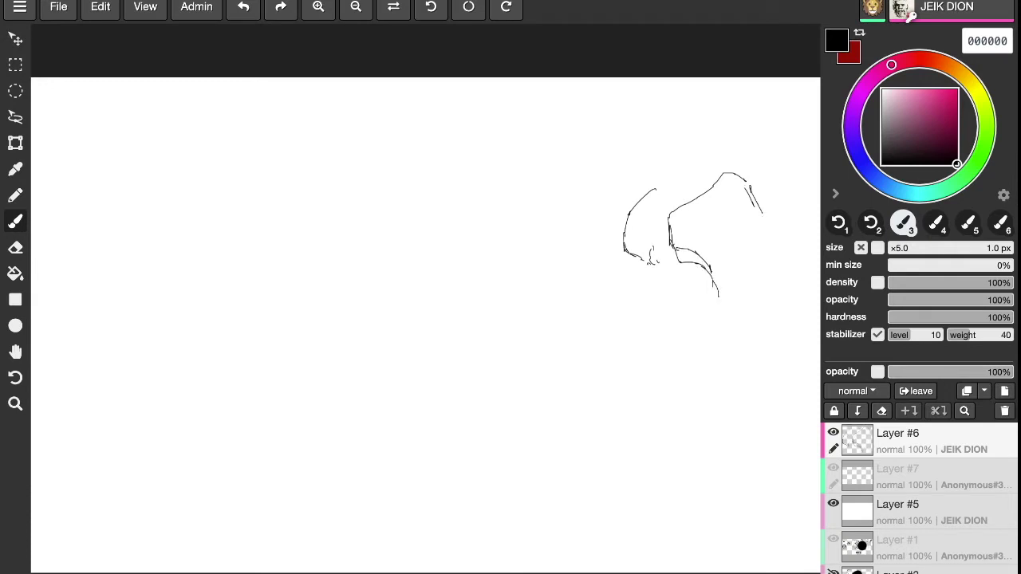
drag(765, 230, 776, 247)
mouse_move(717, 286)
mouse_down()
mouse_move(729, 307)
mouse_move(745, 308)
mouse_move(778, 282)
mouse_move(781, 263)
mouse_up()
Add bold marks between the brows with a thicker brush, then restore 1.0 px and sketch the eyes, mask openings and studded head straps.
drag(917, 248, 889, 250)
mouse_move(658, 263)
mouse_down()
mouse_move(677, 261)
mouse_move(662, 263)
mouse_up()
click(890, 248)
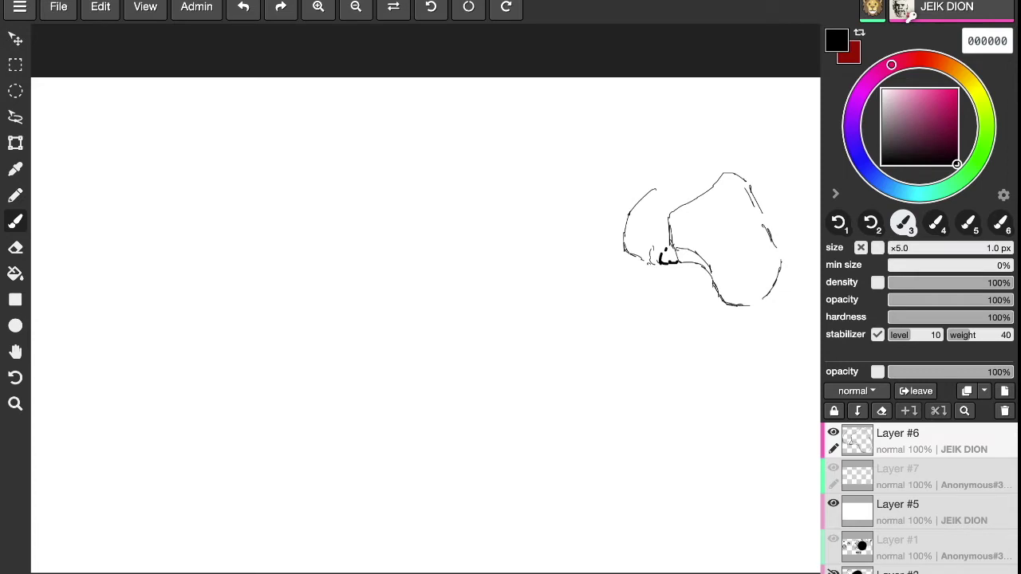
drag(656, 247, 645, 259)
mouse_move(655, 188)
mouse_down()
mouse_move(680, 204)
mouse_move(654, 184)
mouse_move(689, 177)
mouse_move(685, 195)
mouse_move(699, 177)
mouse_up()
mouse_move(623, 224)
mouse_down()
mouse_move(666, 225)
mouse_move(659, 239)
mouse_move(668, 241)
mouse_up()
drag(358, 278, 403, 276)
drag(677, 186, 665, 181)
mouse_move(644, 235)
mouse_down()
mouse_move(619, 237)
mouse_move(631, 236)
mouse_up()
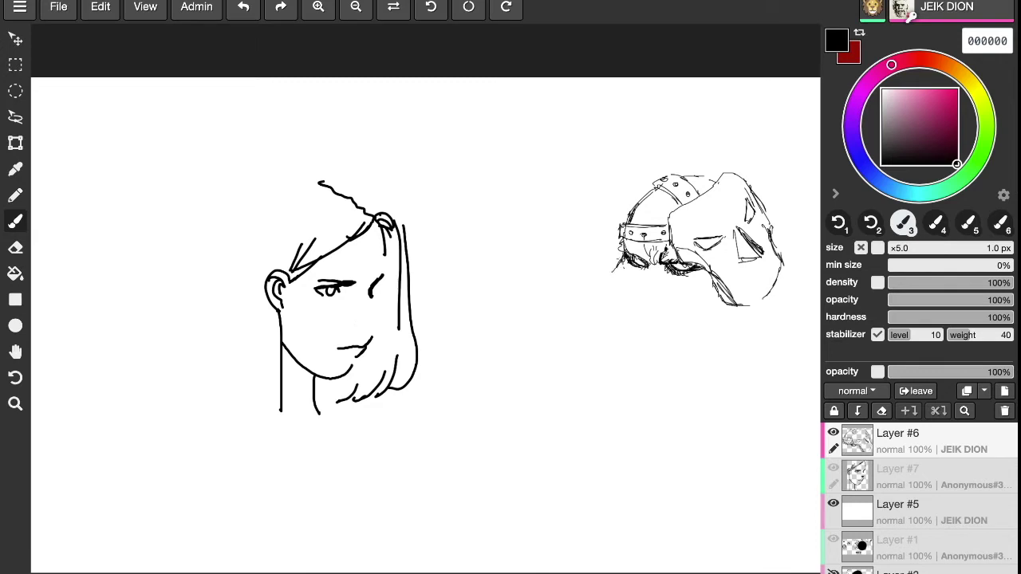
Draw the masked character's cheeks, muzzle, bared teeth and jaw, with hatching around the mouth and neck.
mouse_move(609, 274)
mouse_down()
mouse_move(615, 299)
mouse_move(651, 328)
mouse_up()
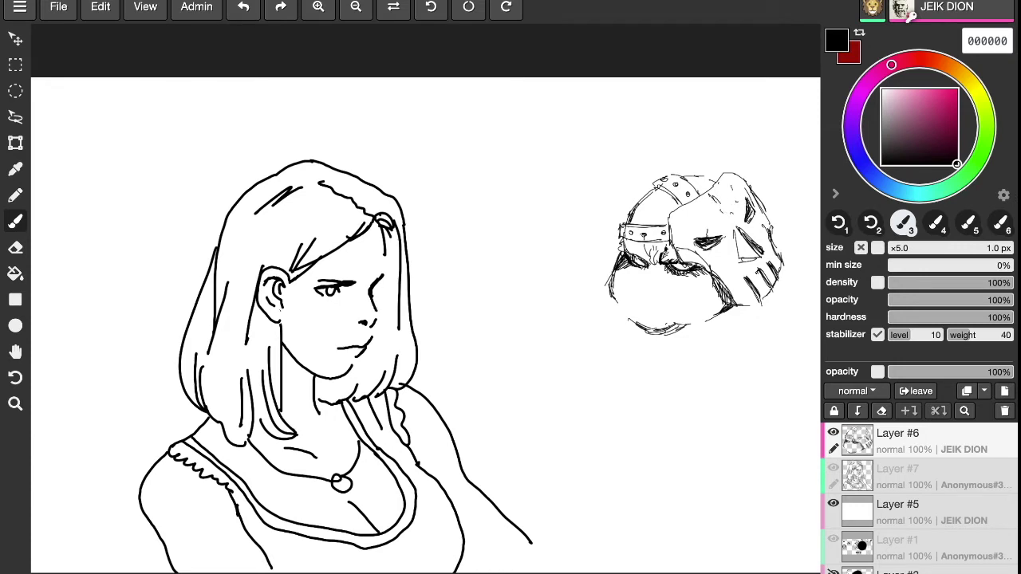
key(ctrl+z)
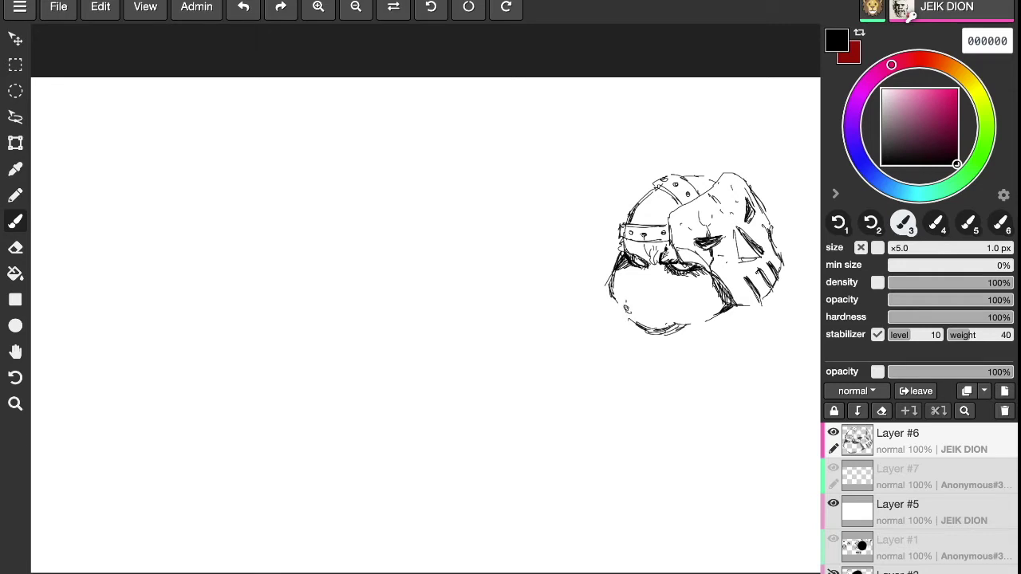
mouse_move(626, 306)
mouse_down()
mouse_move(701, 292)
mouse_move(706, 308)
mouse_up()
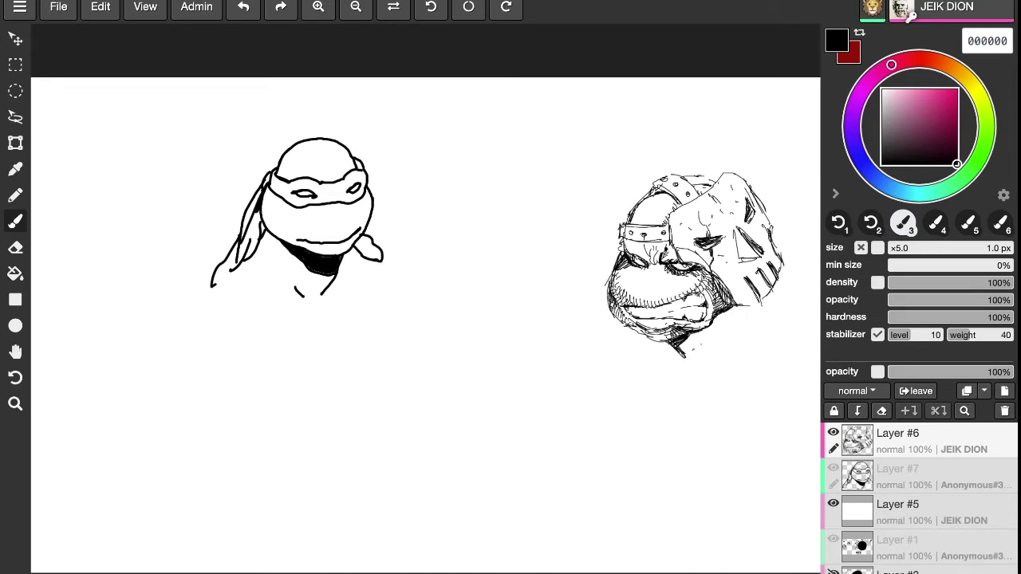
key(g)
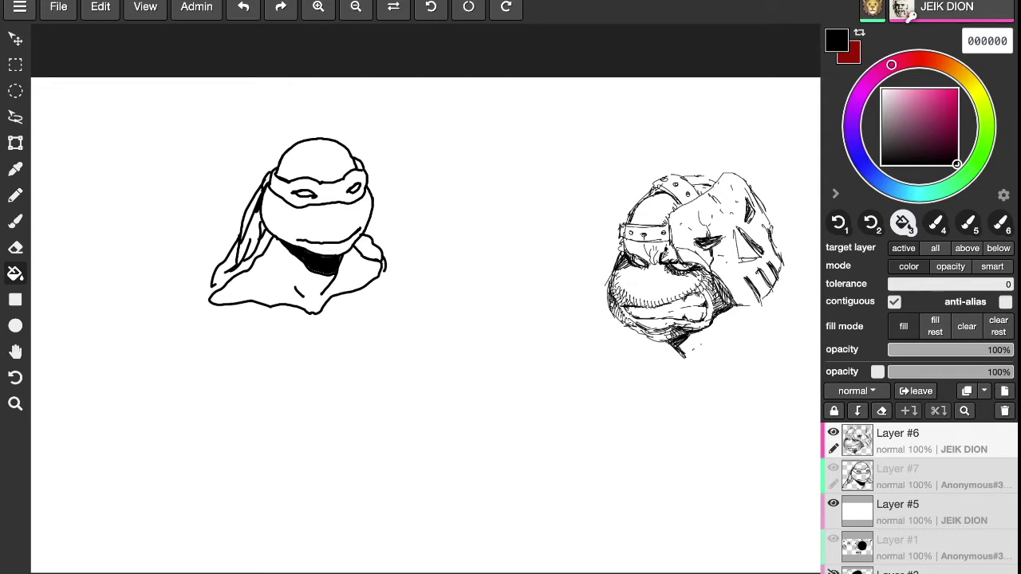
key(b)
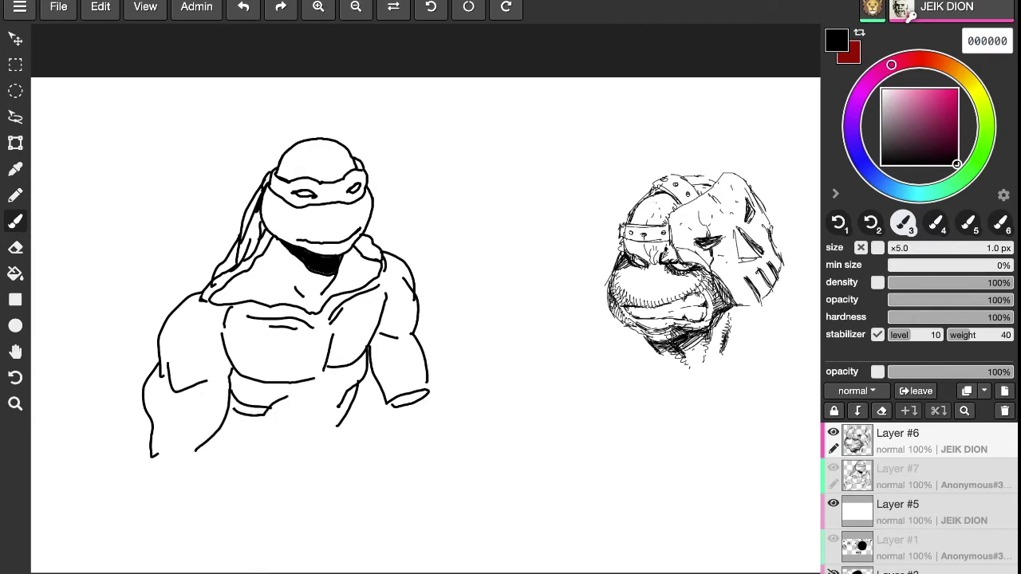
Hatch the shell edge beside the front turtle's waist and shade the masked character's forehead below the strap.
mouse_move(354, 397)
mouse_down()
mouse_move(352, 439)
mouse_move(325, 453)
mouse_move(260, 445)
mouse_move(226, 421)
mouse_move(222, 442)
mouse_move(278, 456)
mouse_move(304, 485)
mouse_move(333, 457)
mouse_move(327, 479)
mouse_move(370, 415)
mouse_up()
drag(380, 400, 364, 421)
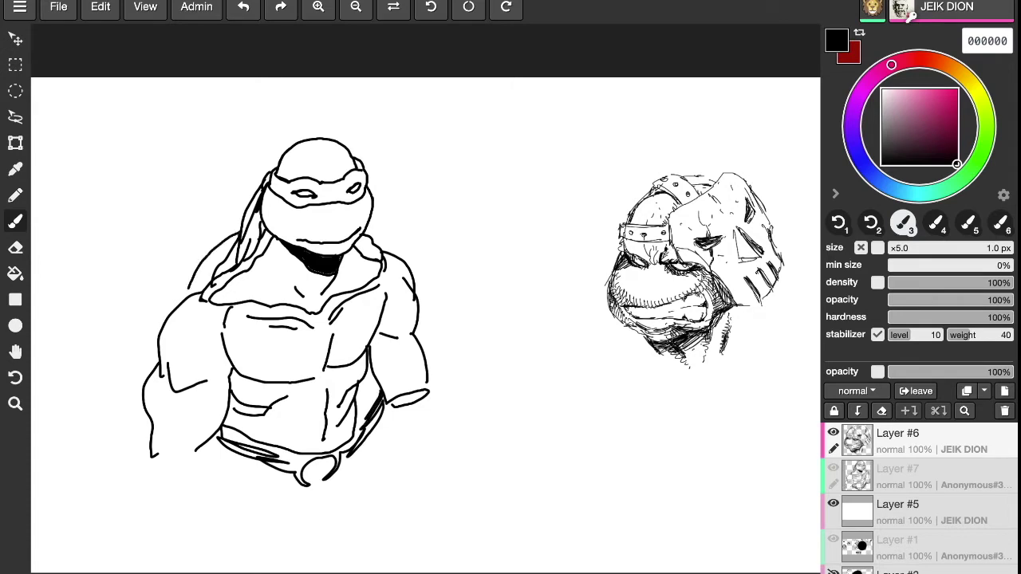
mouse_move(645, 206)
mouse_down()
mouse_move(634, 221)
mouse_move(662, 192)
mouse_move(701, 188)
mouse_up()
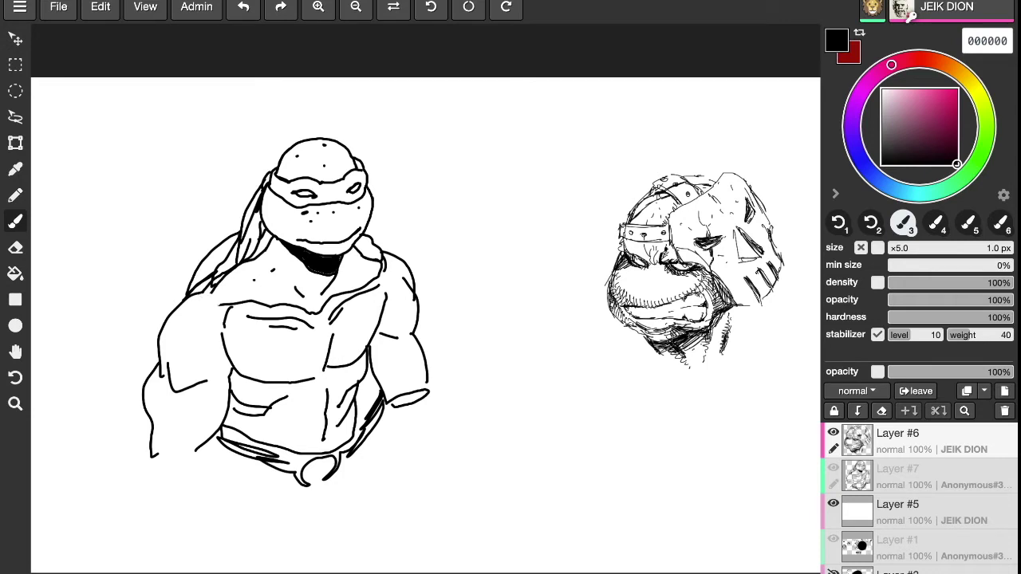
Sketch the masked character's collar, the hand gripping a sai, and the shoulder and arm down to the wrist.
drag(698, 382, 753, 339)
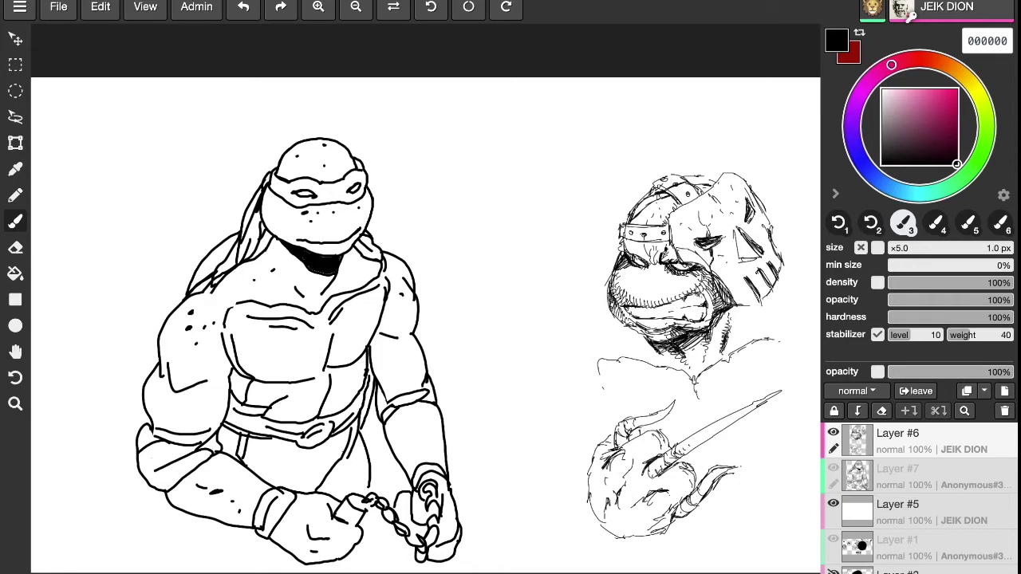
mouse_move(600, 313)
mouse_down()
mouse_move(555, 320)
mouse_move(532, 365)
mouse_up()
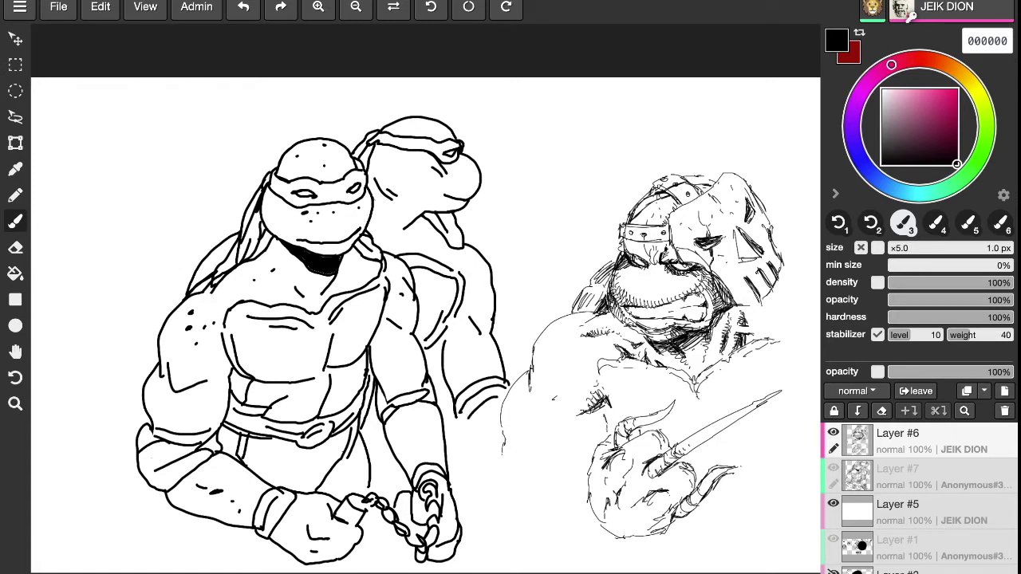
mouse_move(586, 482)
mouse_down()
mouse_move(576, 506)
mouse_move(598, 540)
mouse_up()
drag(590, 489, 605, 542)
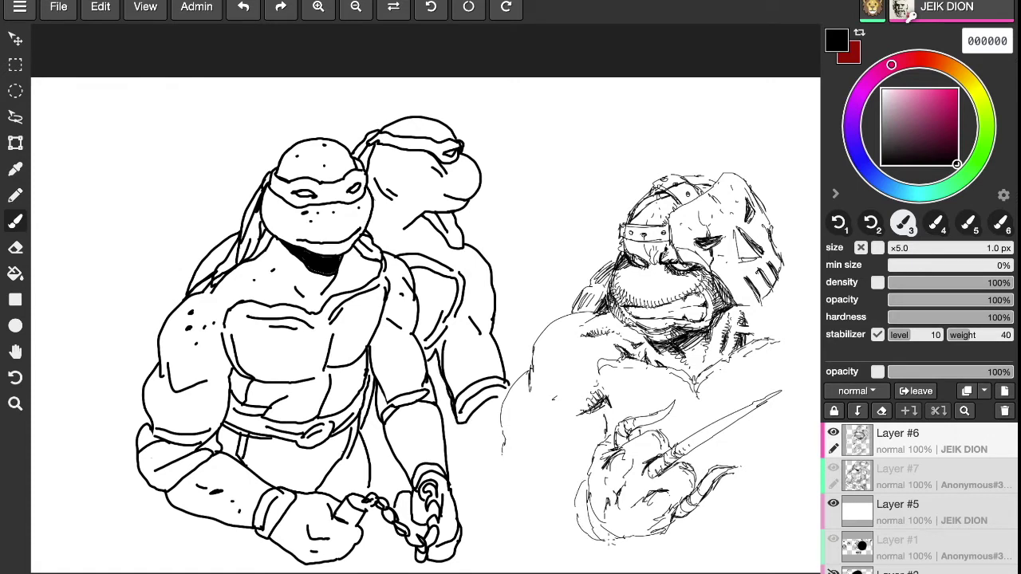
mouse_move(587, 470)
mouse_down()
mouse_move(531, 459)
mouse_move(485, 482)
mouse_move(486, 507)
mouse_move(523, 552)
mouse_move(603, 538)
mouse_up()
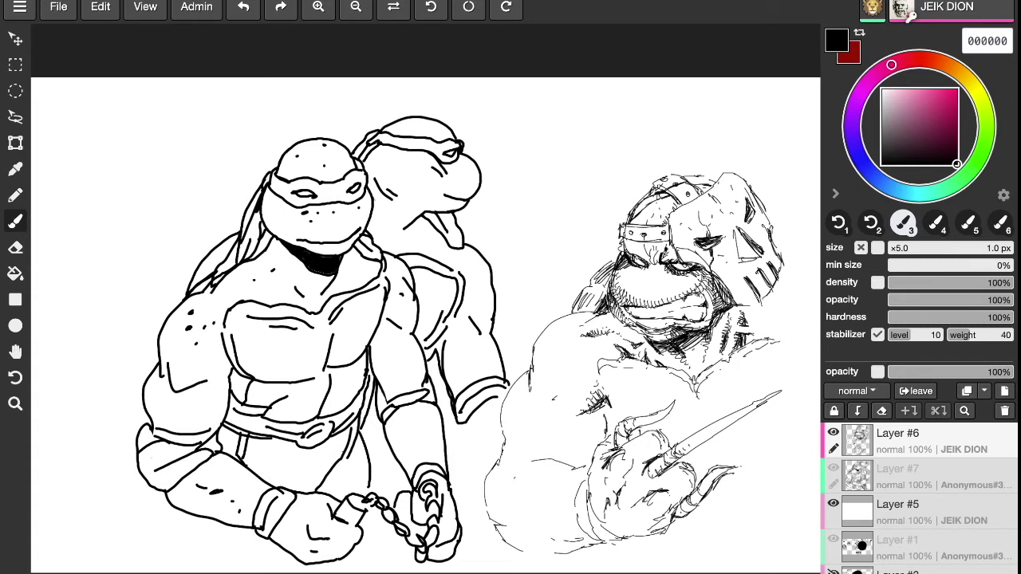
Hatch the masked character's inner elbow and add curved elbow-pad contours across the forearm.
mouse_move(556, 452)
mouse_down()
mouse_move(561, 465)
mouse_move(553, 451)
mouse_move(574, 462)
mouse_up()
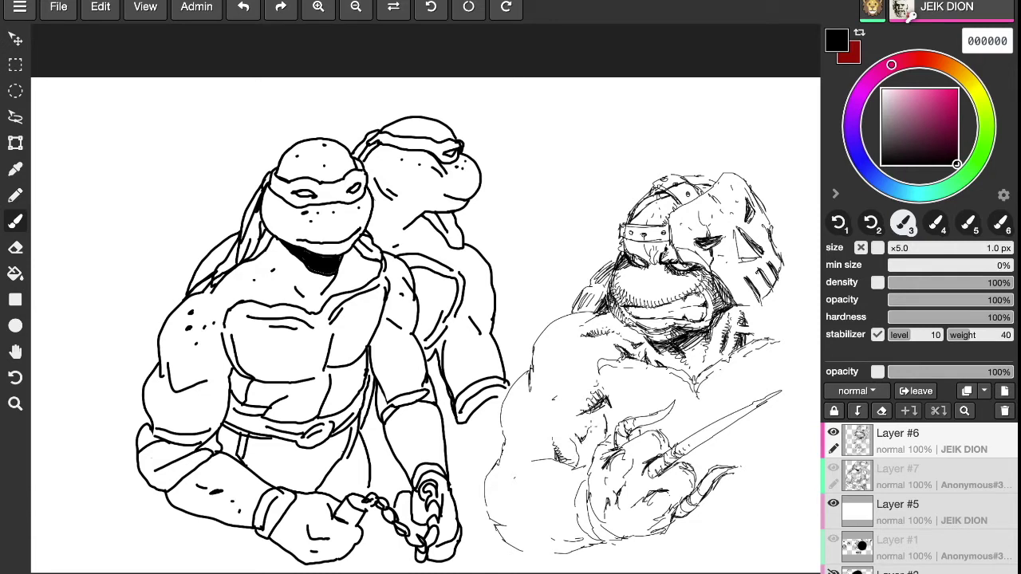
drag(590, 442, 586, 455)
mouse_move(614, 418)
mouse_down()
mouse_move(605, 440)
mouse_move(606, 425)
mouse_up()
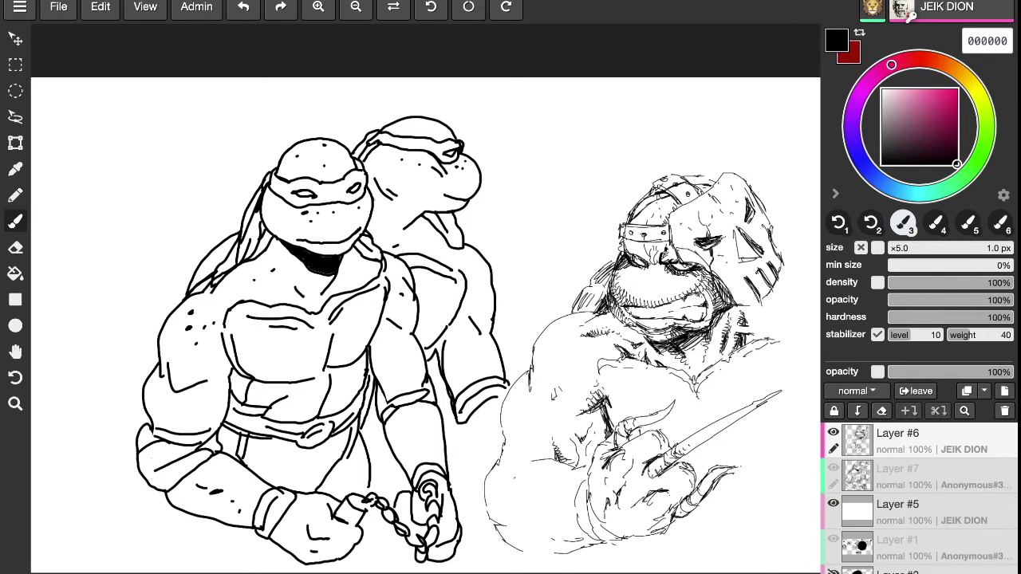
mouse_move(550, 463)
mouse_down()
mouse_move(516, 496)
mouse_move(525, 550)
mouse_up()
drag(516, 481, 501, 528)
drag(533, 466, 509, 484)
mouse_move(559, 461)
mouse_down()
mouse_move(506, 485)
mouse_move(511, 475)
mouse_move(486, 478)
mouse_move(518, 460)
mouse_move(559, 460)
mouse_move(488, 473)
mouse_up()
Draw a third turtle's head at the far left with eyes, bandana and knotted tails, undoing one snout stroke.
mouse_move(121, 173)
mouse_down()
mouse_move(158, 170)
mouse_move(137, 182)
mouse_up()
drag(502, 449, 506, 441)
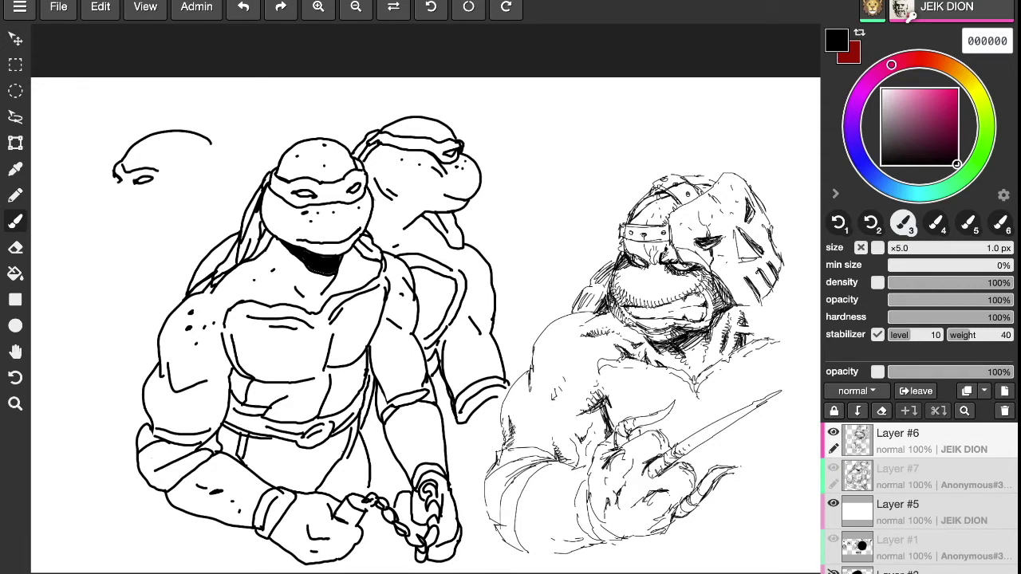
mouse_move(116, 186)
mouse_down()
mouse_move(164, 194)
mouse_move(209, 167)
mouse_move(171, 161)
mouse_move(220, 148)
mouse_move(237, 214)
mouse_up()
drag(225, 168, 234, 205)
mouse_move(231, 163)
mouse_down()
mouse_move(247, 209)
mouse_move(257, 184)
mouse_move(252, 201)
mouse_up()
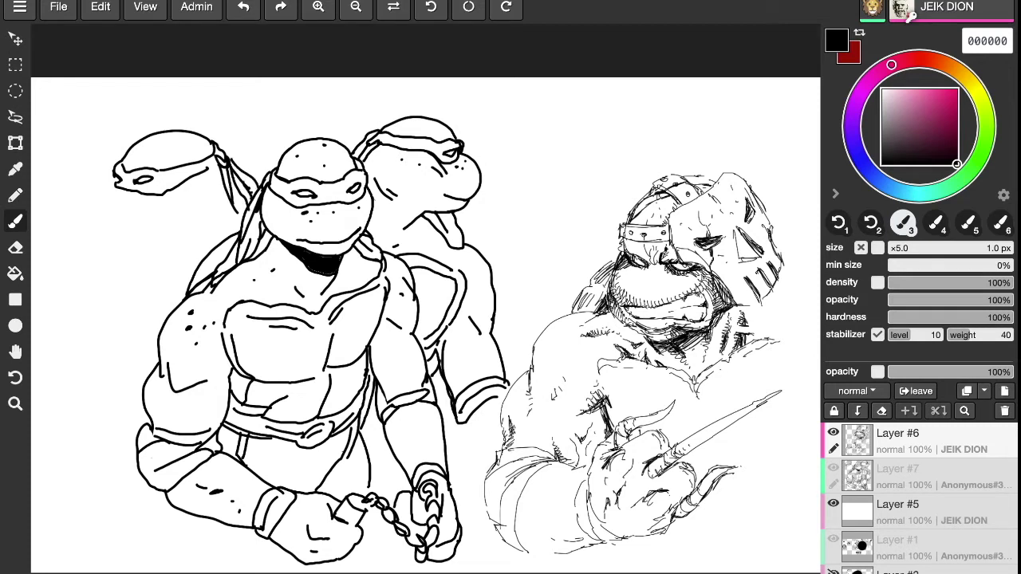
mouse_move(111, 182)
mouse_down()
mouse_move(102, 209)
mouse_move(122, 225)
mouse_move(168, 226)
mouse_up()
key(ctrl+z)
Erase the masked character's upper skull outline and redraw a lower forehead curve with the Brush.
key(e)
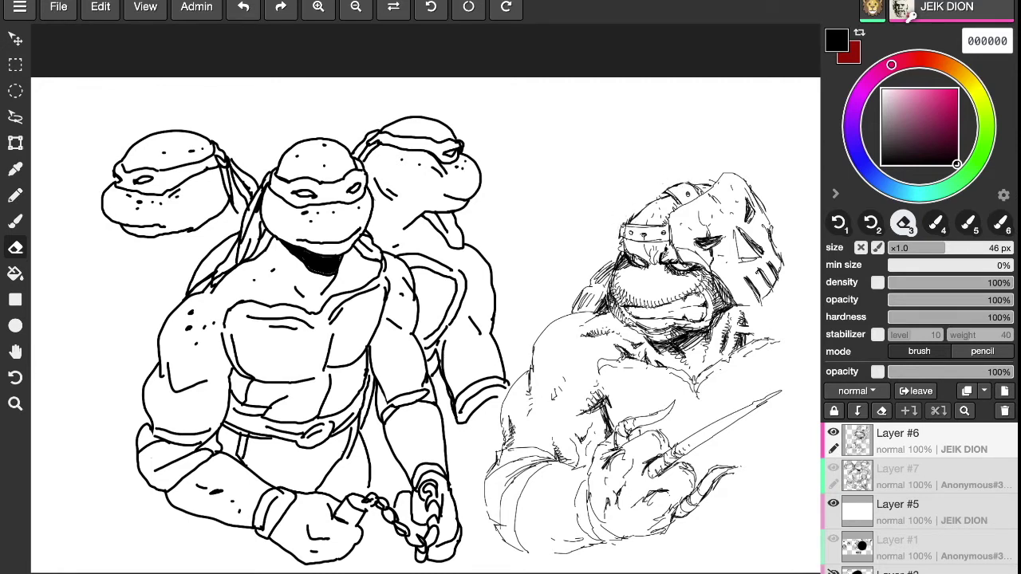
click(15, 222)
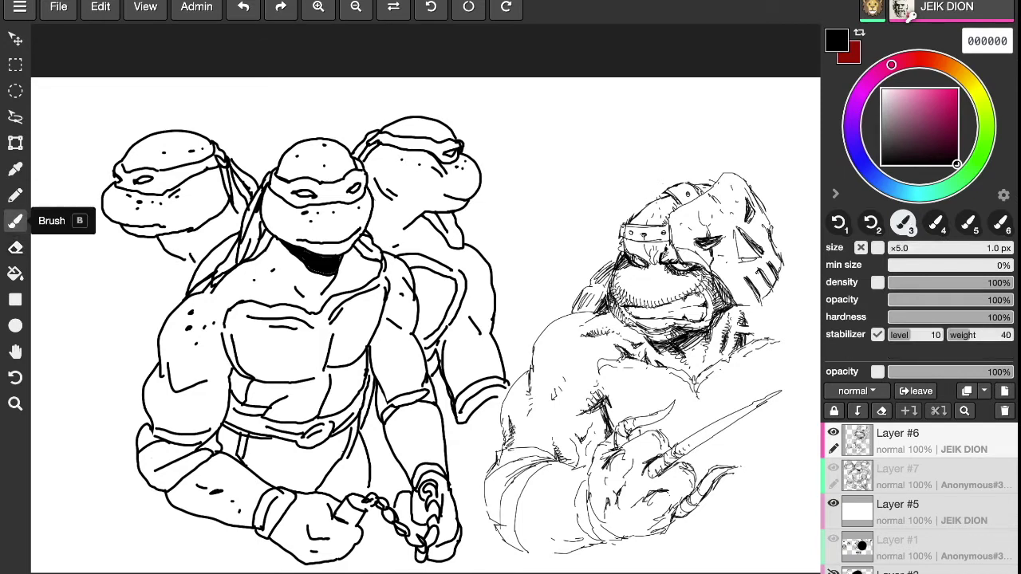
drag(630, 220, 662, 194)
Draw the leftmost turtle's chest, shoulder and arm, and darken the masked character's brow and eyes.
drag(126, 244, 143, 294)
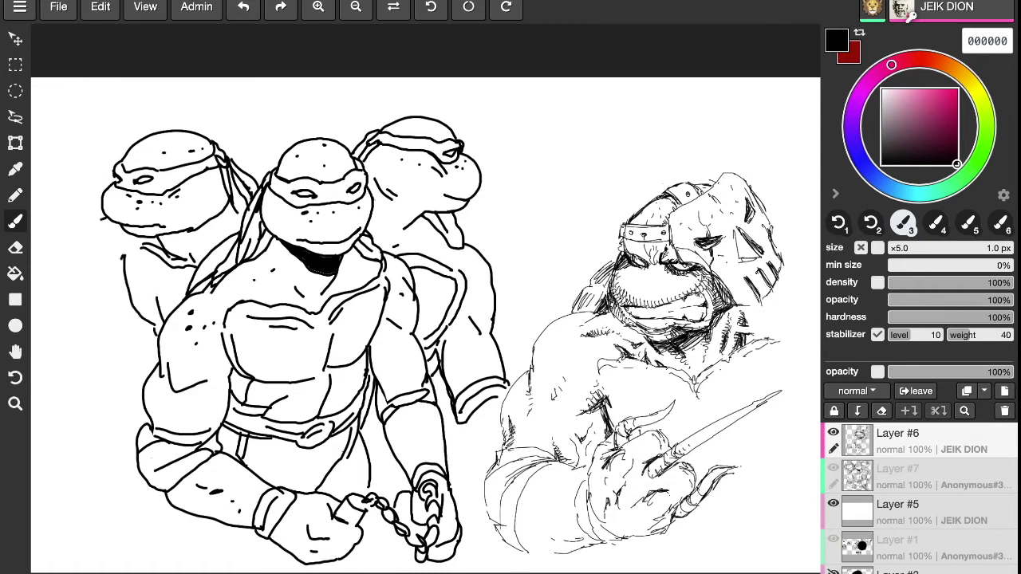
drag(627, 241, 611, 252)
mouse_move(72, 272)
mouse_down()
mouse_move(32, 316)
mouse_move(76, 335)
mouse_move(36, 327)
mouse_move(55, 326)
mouse_move(79, 370)
mouse_up()
mouse_move(661, 264)
mouse_down()
mouse_move(672, 270)
mouse_move(654, 269)
mouse_up()
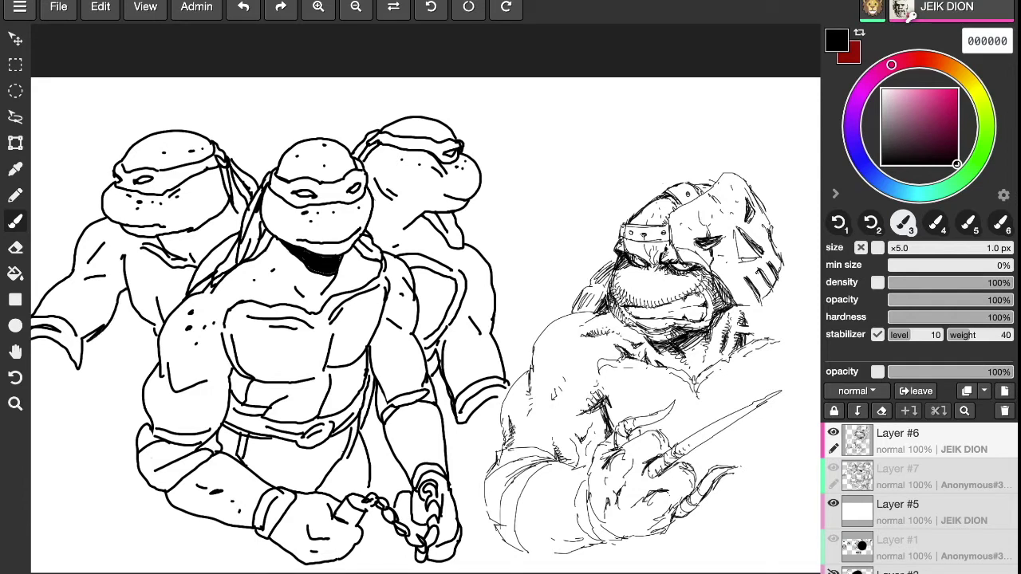
drag(101, 336, 118, 317)
drag(89, 347, 103, 333)
Build up dense hatching along the masked character's cheek, under the jaw and down the neck.
mouse_move(608, 298)
mouse_down()
mouse_move(616, 320)
mouse_move(606, 293)
mouse_up()
drag(611, 311, 650, 345)
mouse_move(630, 327)
mouse_down()
mouse_move(648, 343)
mouse_move(648, 334)
mouse_up()
drag(633, 323, 655, 348)
mouse_move(653, 342)
mouse_down()
mouse_move(663, 345)
mouse_move(647, 352)
mouse_up()
drag(639, 345, 658, 358)
drag(645, 352, 663, 363)
drag(652, 359, 664, 365)
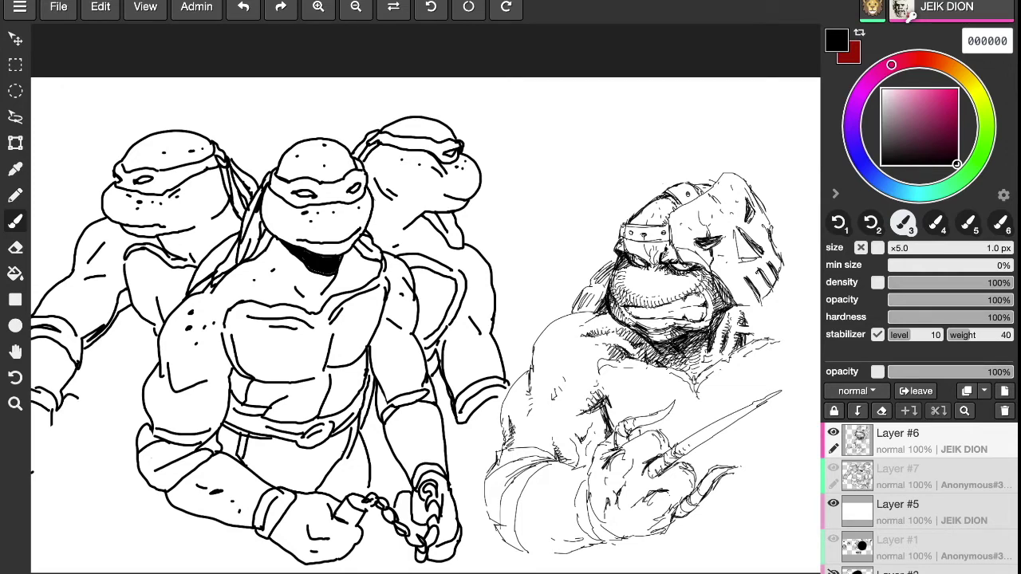
Sketch the leftmost turtle's wrist wrap, sai handle and a first fist outline, undoing the fist.
key(space)
mouse_move(680, 417)
mouse_down()
mouse_move(652, 408)
mouse_move(753, 417)
mouse_up()
drag(411, 436, 444, 432)
drag(164, 438, 178, 455)
drag(173, 453, 182, 471)
drag(119, 438, 123, 464)
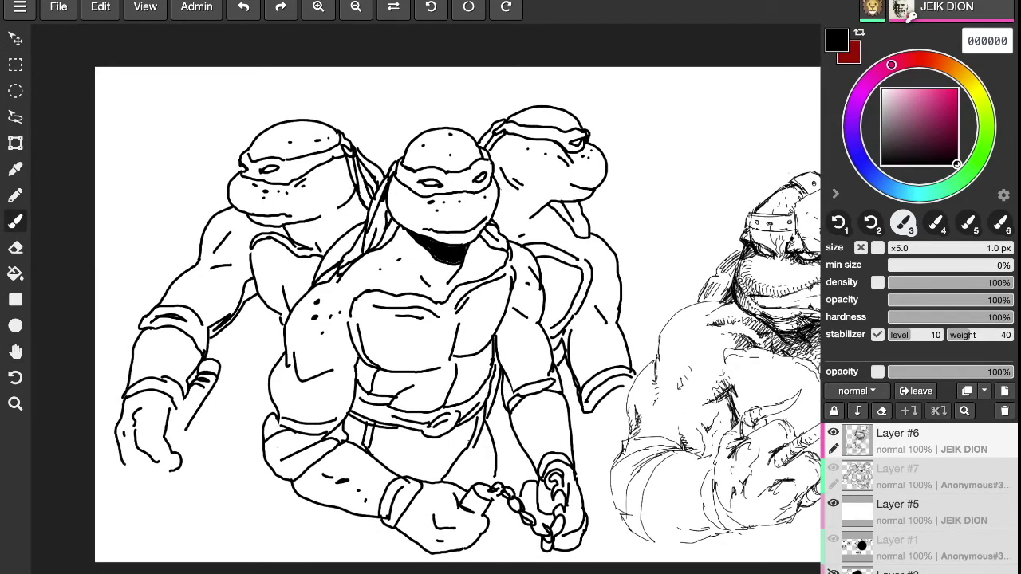
key(ctrl+z)
Redraw the leftmost turtle's fist with fingers and add the sai's long blade and side prongs.
mouse_move(172, 403)
mouse_down()
mouse_move(175, 470)
mouse_move(136, 435)
mouse_move(140, 452)
mouse_up()
drag(191, 422, 195, 449)
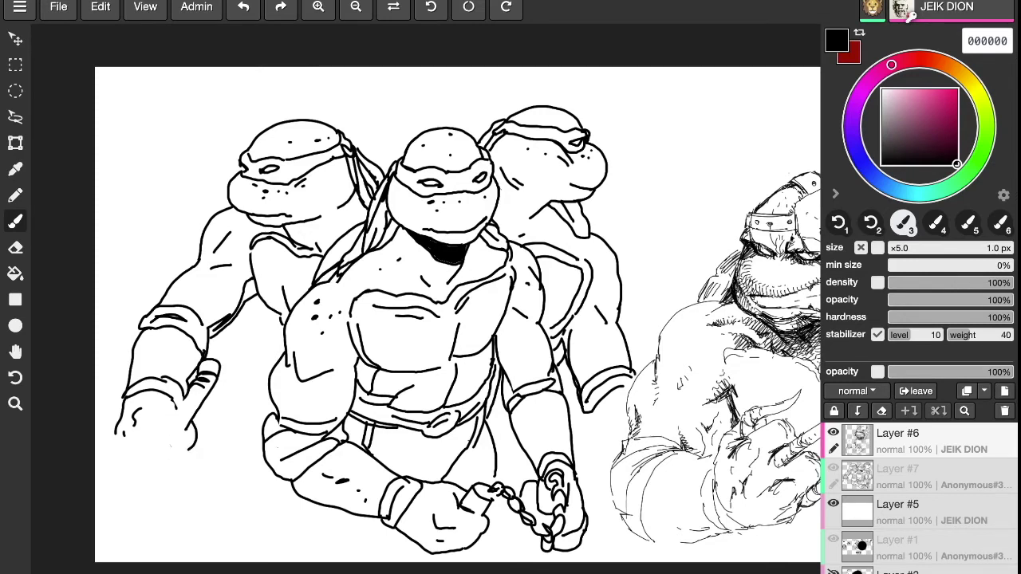
mouse_move(141, 425)
mouse_down()
mouse_move(135, 449)
mouse_move(154, 469)
mouse_move(174, 470)
mouse_up()
drag(165, 429, 168, 454)
mouse_move(118, 432)
mouse_down()
mouse_move(130, 464)
mouse_move(96, 529)
mouse_up()
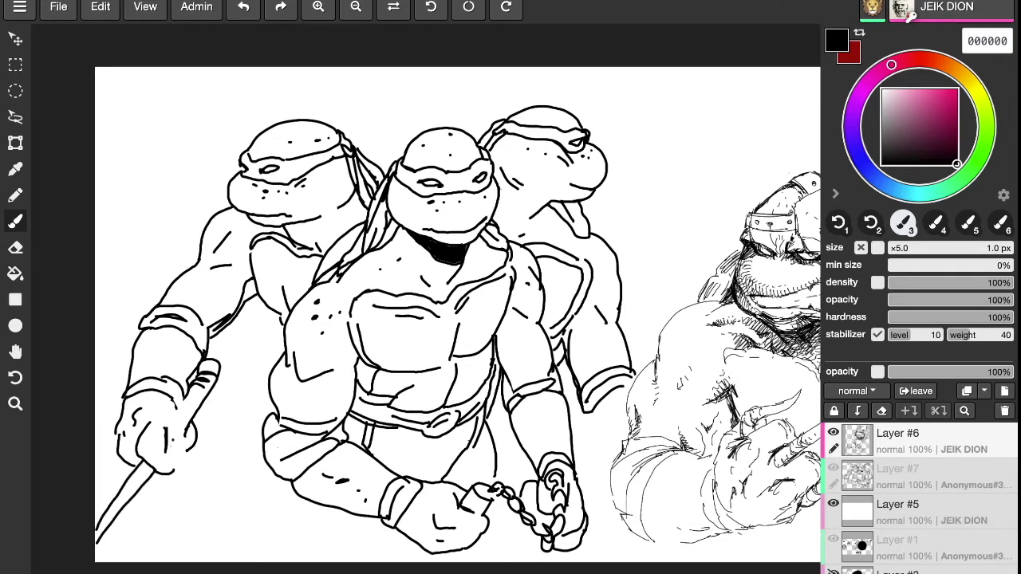
drag(194, 451, 178, 432)
mouse_move(117, 441)
mouse_down()
mouse_move(96, 472)
mouse_move(120, 456)
mouse_up()
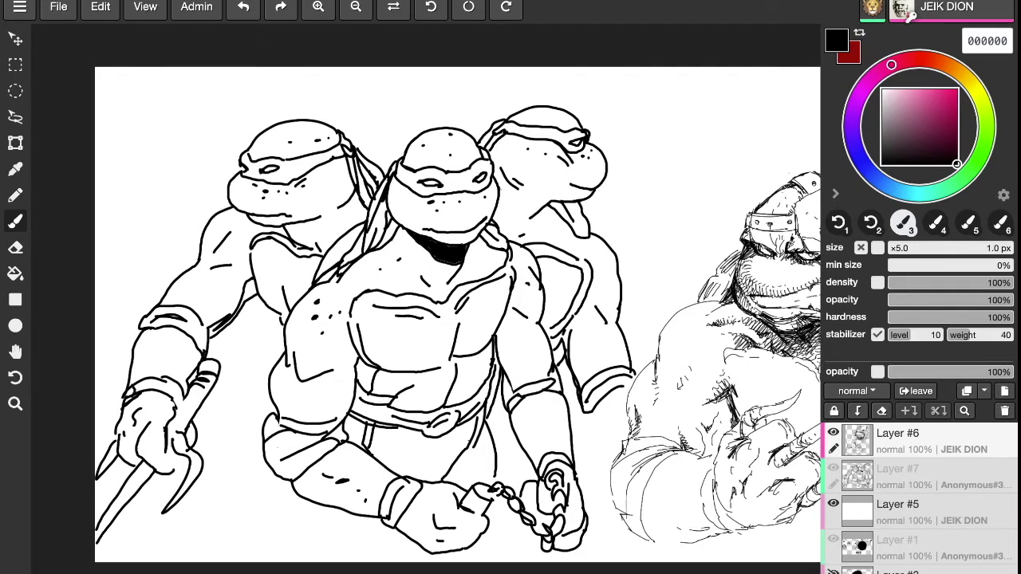
Add spots to the leftmost turtle's forearm and draw the leg with a padded knee below the shell.
click(152, 344)
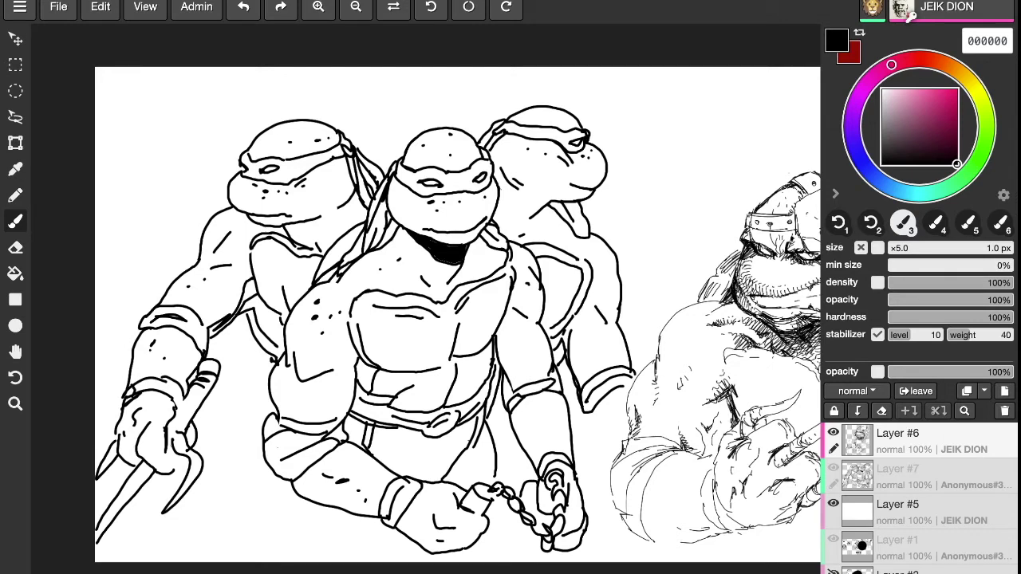
drag(270, 349, 210, 520)
mouse_move(237, 471)
mouse_down()
mouse_move(246, 520)
mouse_move(274, 532)
mouse_up()
mouse_move(211, 517)
mouse_down()
mouse_move(225, 546)
mouse_move(296, 534)
mouse_move(309, 504)
mouse_up()
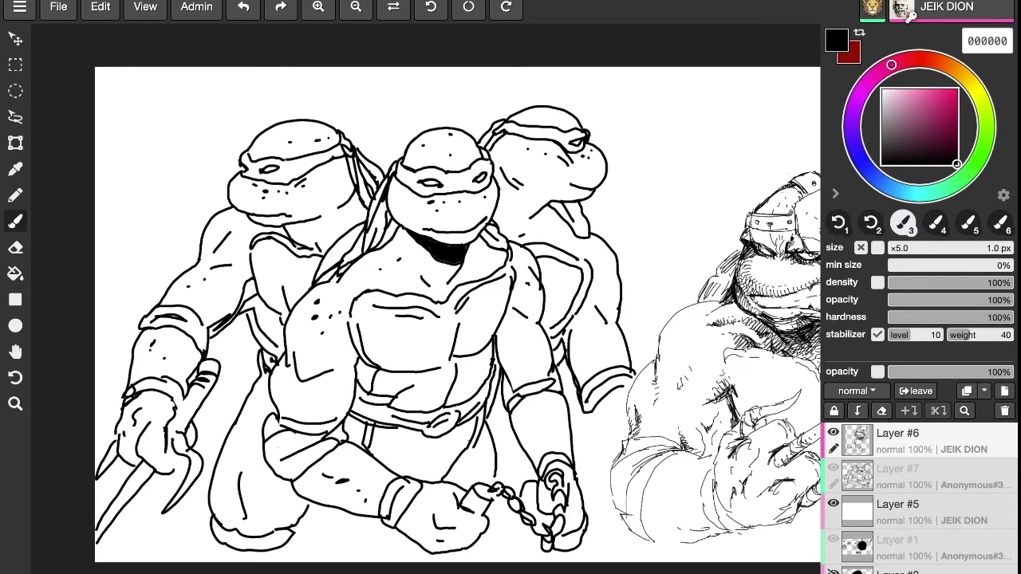
Draw a fourth turtle's head behind the group with a knotted bandana, hanging mask tails and a cheek line.
mouse_move(416, 79)
mouse_down()
mouse_move(365, 87)
mouse_move(367, 99)
mouse_move(394, 100)
mouse_move(357, 117)
mouse_move(416, 104)
mouse_move(418, 128)
mouse_move(434, 126)
mouse_up()
drag(387, 97, 437, 90)
mouse_move(417, 78)
mouse_down()
mouse_move(445, 104)
mouse_move(431, 107)
mouse_up()
mouse_move(354, 115)
mouse_down()
mouse_move(350, 139)
mouse_move(343, 123)
mouse_move(348, 139)
mouse_move(387, 155)
mouse_move(411, 145)
mouse_up()
drag(384, 164, 402, 155)
drag(450, 107, 456, 126)
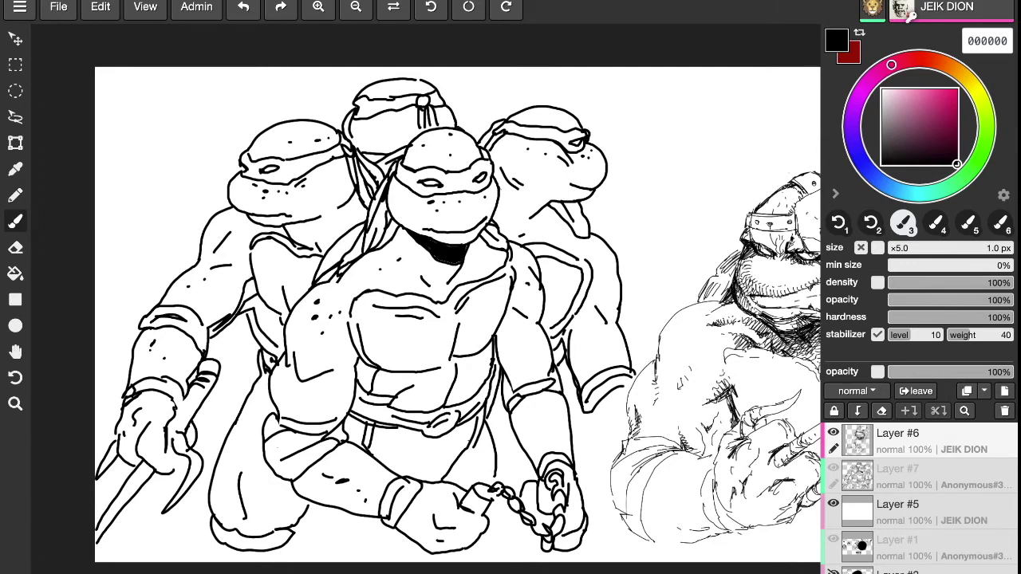
Draw the rear turtle's raised wrist wrap and fist beyond the leftmost turtle, and start hatching the masked character's shoulder.
mouse_move(231, 175)
mouse_down()
mouse_move(208, 157)
mouse_move(178, 182)
mouse_move(190, 184)
mouse_up()
drag(677, 363, 673, 377)
mouse_move(685, 365)
mouse_down()
mouse_move(677, 376)
mouse_move(661, 359)
mouse_up()
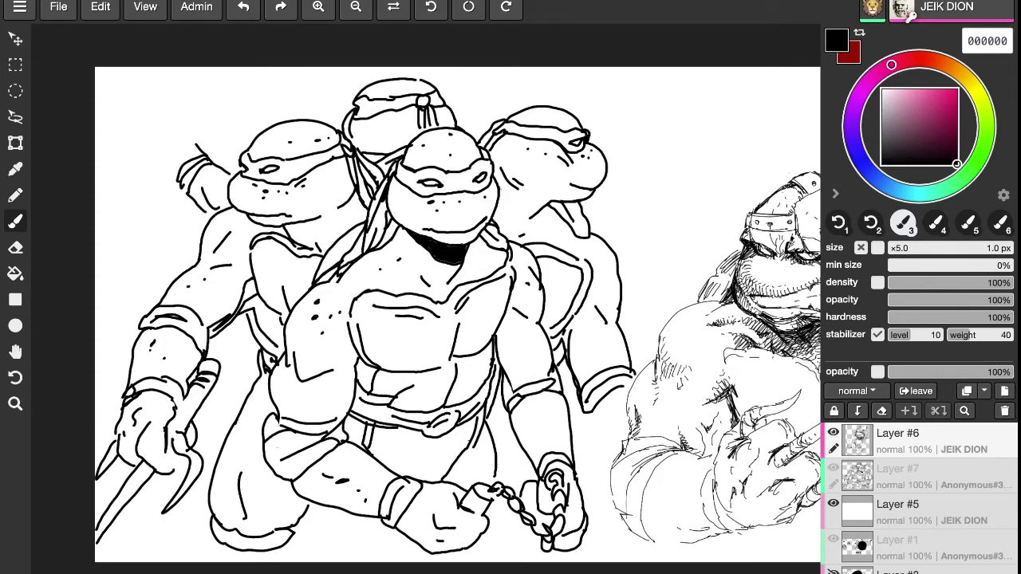
mouse_move(170, 121)
mouse_down()
mouse_move(162, 141)
mouse_move(174, 151)
mouse_move(143, 143)
mouse_move(167, 178)
mouse_up()
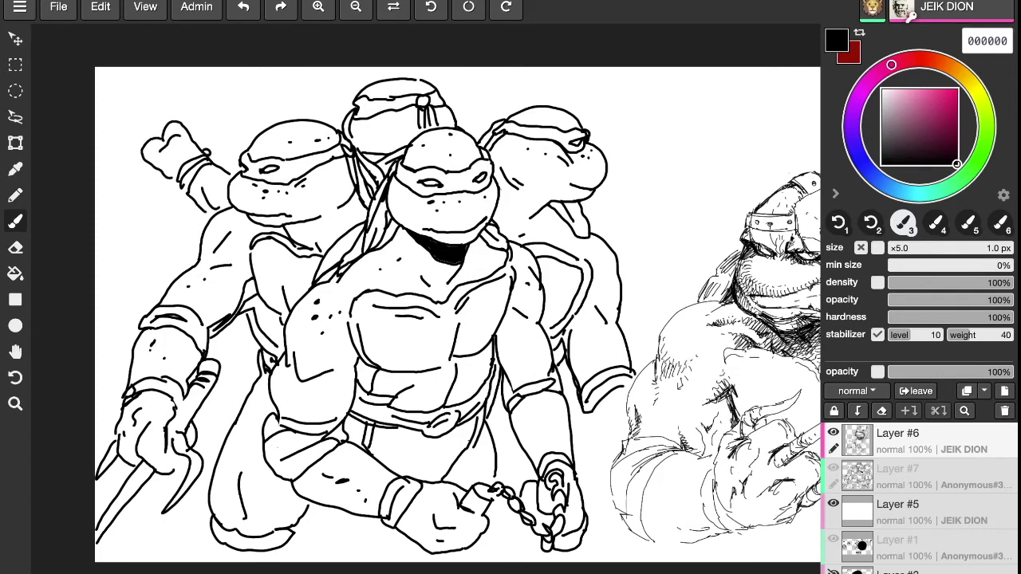
Draw the bo staff with its grip bands running behind the heads, and extend the hatching on the masked character's shoulder.
drag(189, 133, 246, 128)
key(ctrl+z)
drag(190, 127, 344, 107)
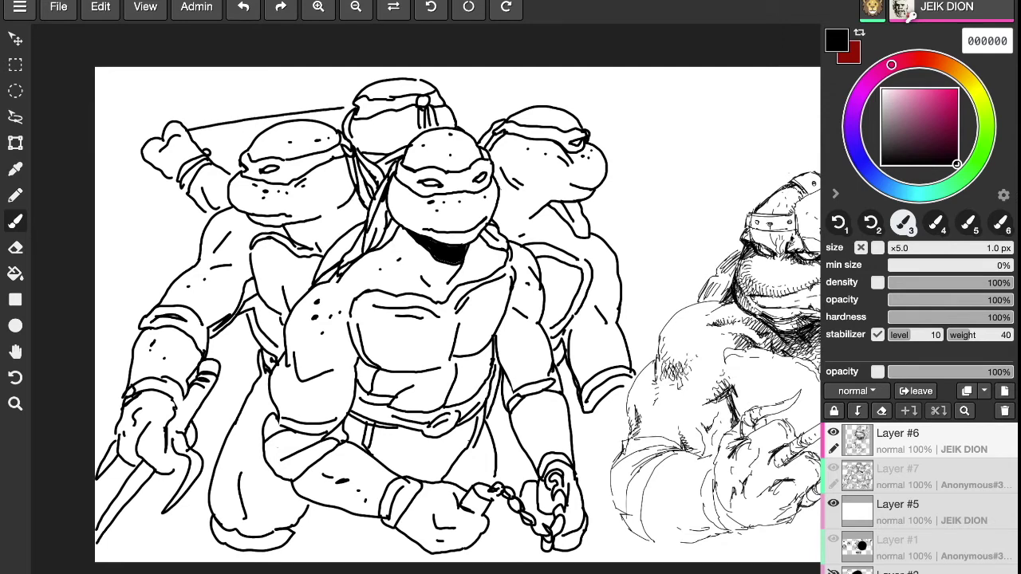
drag(196, 144, 260, 130)
mouse_move(666, 348)
mouse_down()
mouse_move(662, 357)
mouse_move(661, 347)
mouse_move(687, 374)
mouse_up()
drag(702, 363, 695, 372)
mouse_move(440, 96)
mouse_down()
mouse_move(528, 93)
mouse_move(455, 108)
mouse_move(468, 110)
mouse_up()
mouse_move(471, 98)
mouse_down()
mouse_move(450, 110)
mouse_move(553, 92)
mouse_move(596, 97)
mouse_up()
mouse_move(595, 99)
mouse_down()
mouse_move(612, 97)
mouse_move(615, 107)
mouse_up()
mouse_move(595, 99)
mouse_down()
mouse_move(592, 112)
mouse_move(567, 111)
mouse_up()
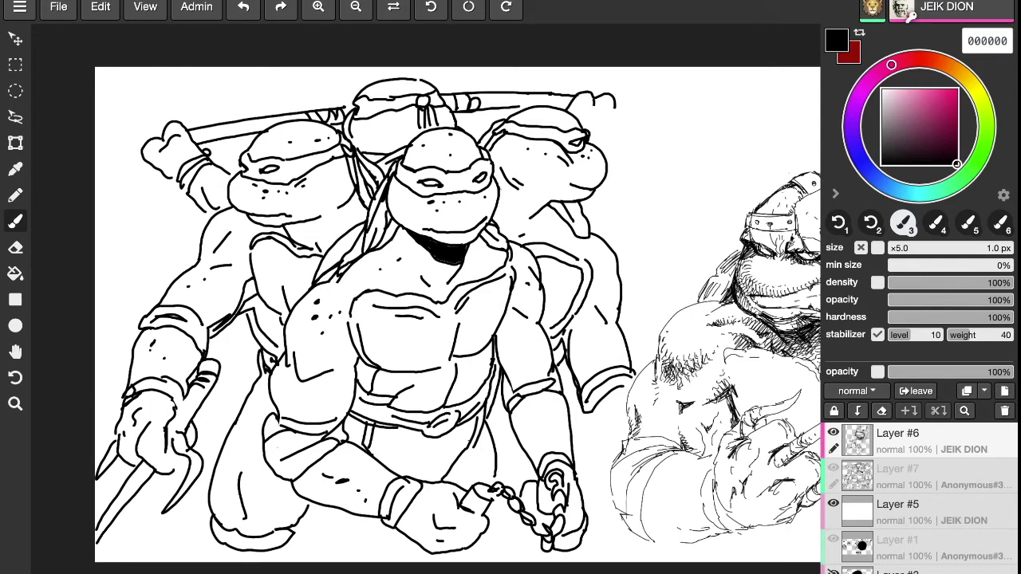
mouse_move(603, 105)
mouse_down()
mouse_move(613, 113)
mouse_move(604, 137)
mouse_up()
drag(515, 108, 534, 107)
mouse_move(615, 102)
mouse_down()
mouse_move(695, 120)
mouse_move(692, 136)
mouse_move(617, 122)
mouse_up()
key(ctrl+z)
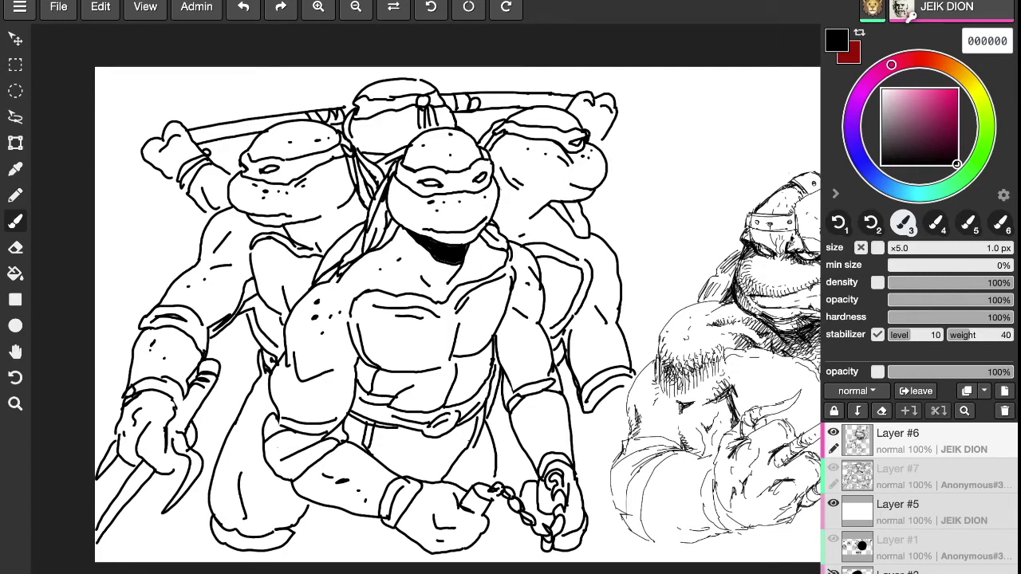
key(ctrl+z)
key(ctrl+z)
key(ctrl+z)
key(ctrl+z)
key(ctrl+z)
key(ctrl+z)
key(ctrl+z)
key(ctrl+z)
key(ctrl+z)
key(ctrl+z)
key(ctrl+z)
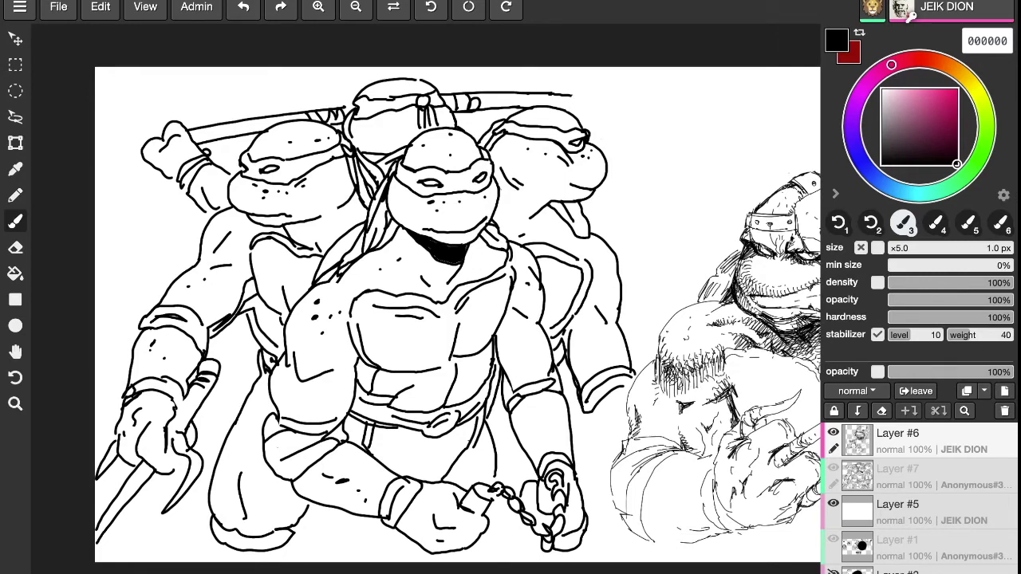
key(ctrl+z)
key(ctrl+z)
Redraw the far section of the bo staff with a fist gripping it, and close the hockey mask's lower edge.
key(space)
drag(671, 458, 507, 454)
drag(338, 91, 451, 87)
key(space)
drag(653, 419, 571, 426)
key(b)
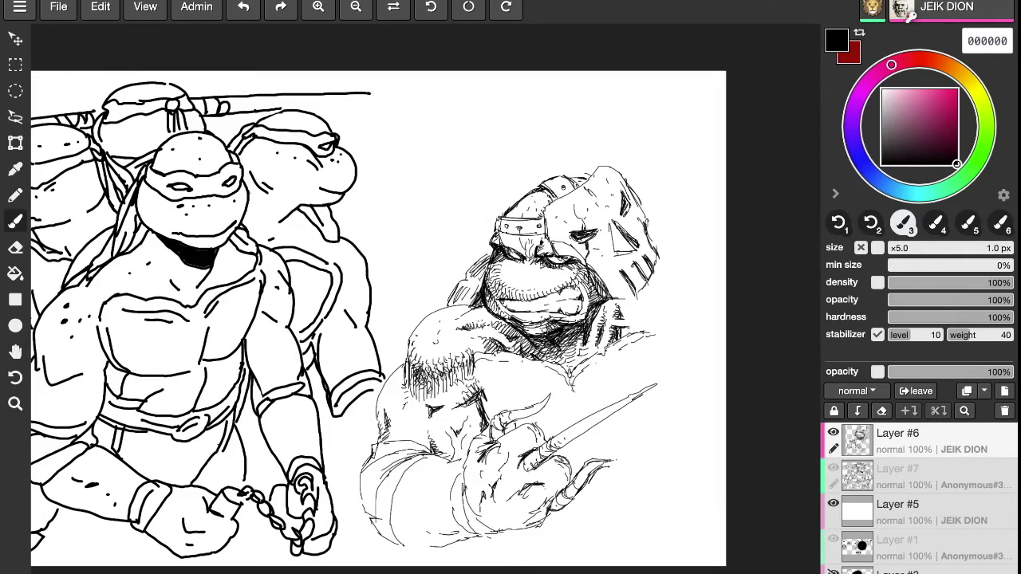
mouse_move(627, 298)
mouse_down()
mouse_move(660, 262)
mouse_move(652, 252)
mouse_up()
drag(229, 107, 356, 104)
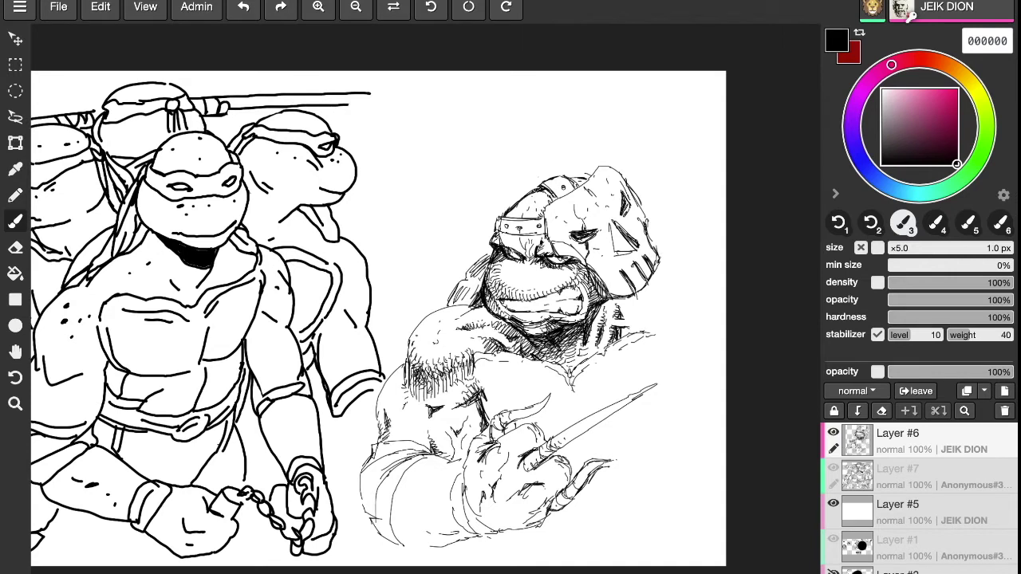
key(ctrl+z)
mouse_move(336, 91)
mouse_down()
mouse_move(369, 88)
mouse_move(384, 101)
mouse_move(327, 125)
mouse_up()
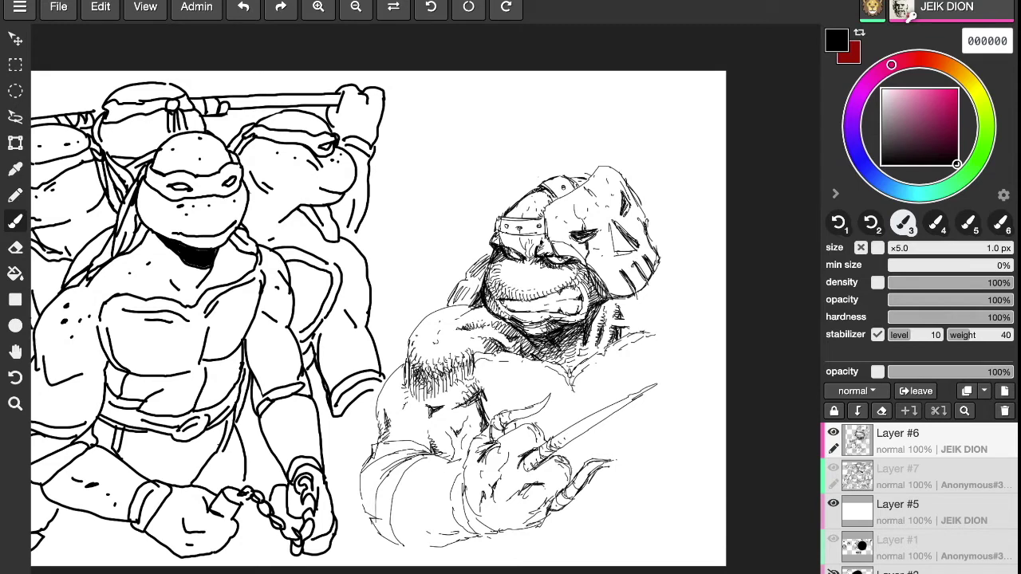
Hatch the masked character's outer arm and wrap, and draw the rear turtle's lowered hand below the wristband.
mouse_move(407, 349)
mouse_down()
mouse_move(405, 372)
mouse_move(384, 383)
mouse_move(365, 469)
mouse_move(369, 493)
mouse_move(378, 498)
mouse_move(379, 483)
mouse_move(388, 507)
mouse_move(414, 499)
mouse_up()
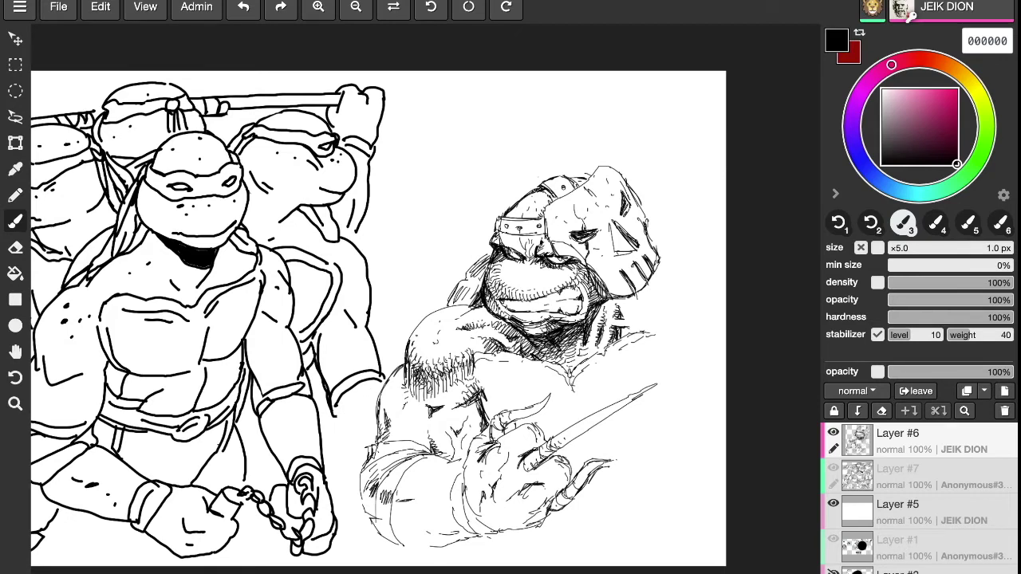
drag(336, 418, 354, 466)
drag(373, 432, 352, 458)
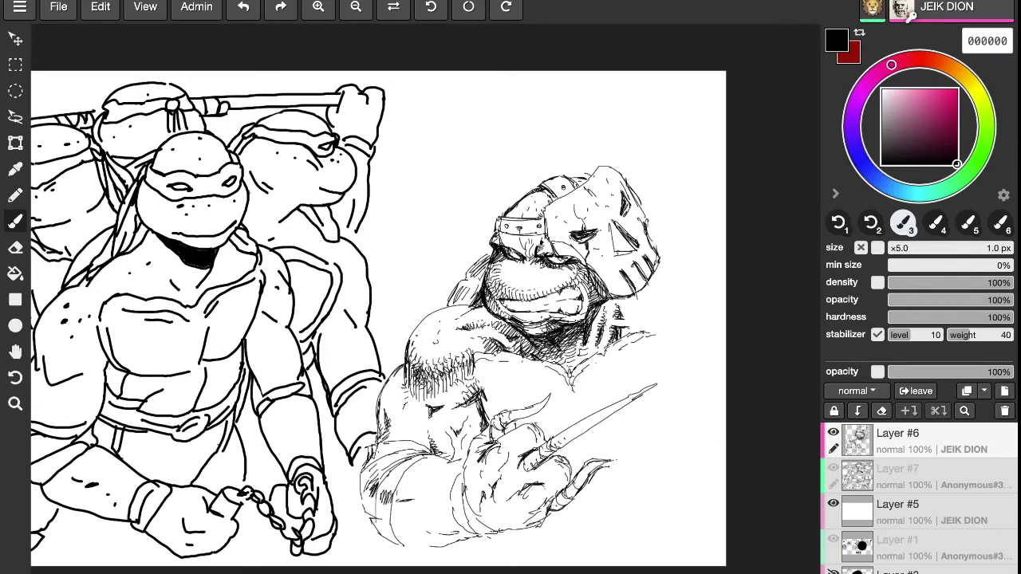
Outline the centre turtle's thighs below the belt and add finger and leg contours, undoing the stray strokes.
drag(247, 445, 254, 485)
key(ctrl+z)
drag(139, 532, 123, 566)
key(ctrl+z)
drag(59, 505, 39, 566)
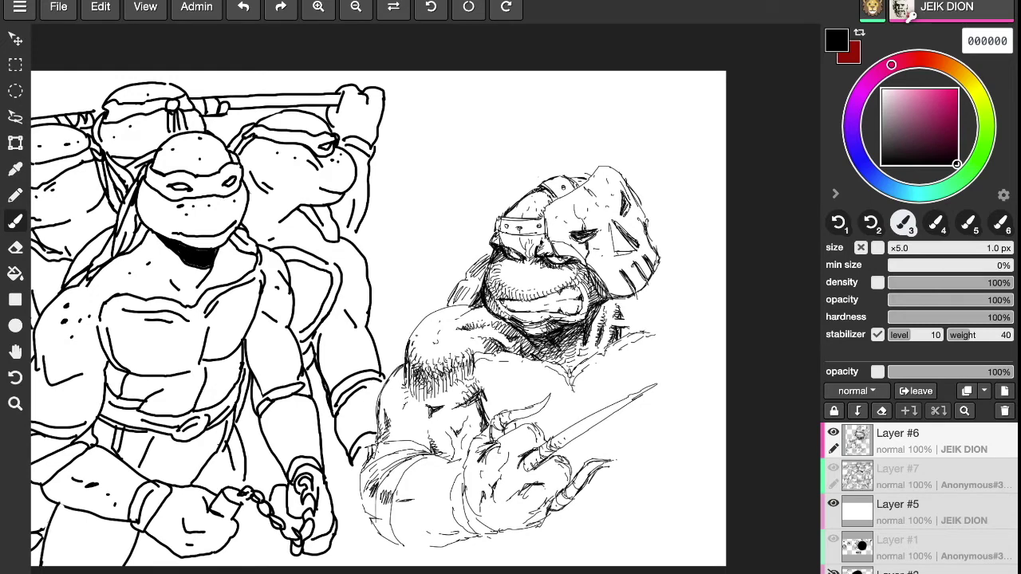
drag(116, 546, 108, 560)
mouse_move(253, 501)
mouse_down()
mouse_move(257, 567)
mouse_move(308, 568)
mouse_up()
mouse_move(174, 553)
mouse_down()
mouse_move(166, 567)
mouse_move(196, 567)
mouse_move(210, 539)
mouse_move(230, 534)
mouse_up()
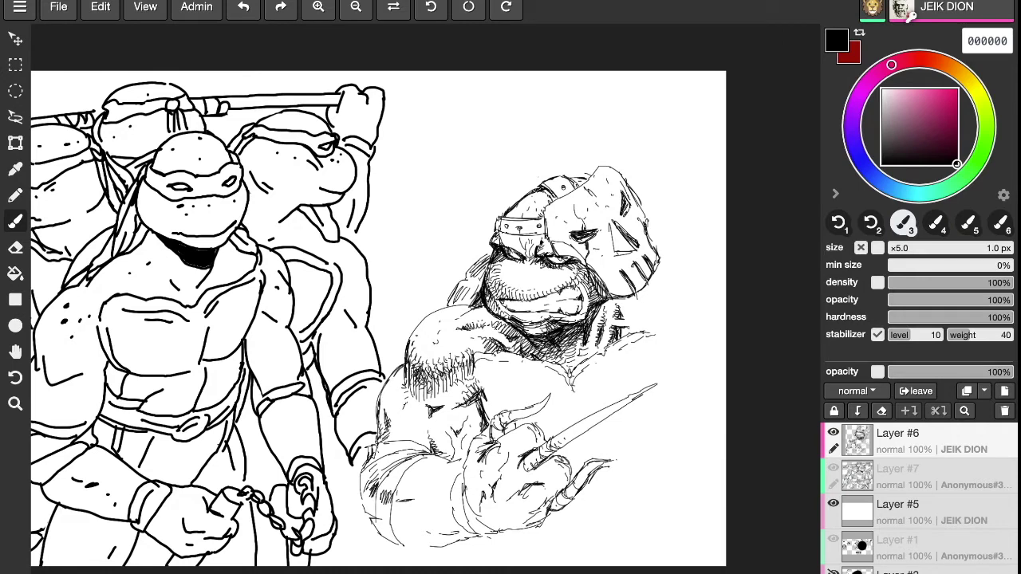
Add creases and short hatching to the masked character's bent arm and forearm wrap.
drag(443, 442, 438, 453)
drag(450, 426, 458, 434)
drag(390, 439, 404, 428)
mouse_move(406, 522)
mouse_down()
mouse_move(420, 519)
mouse_move(417, 530)
mouse_up()
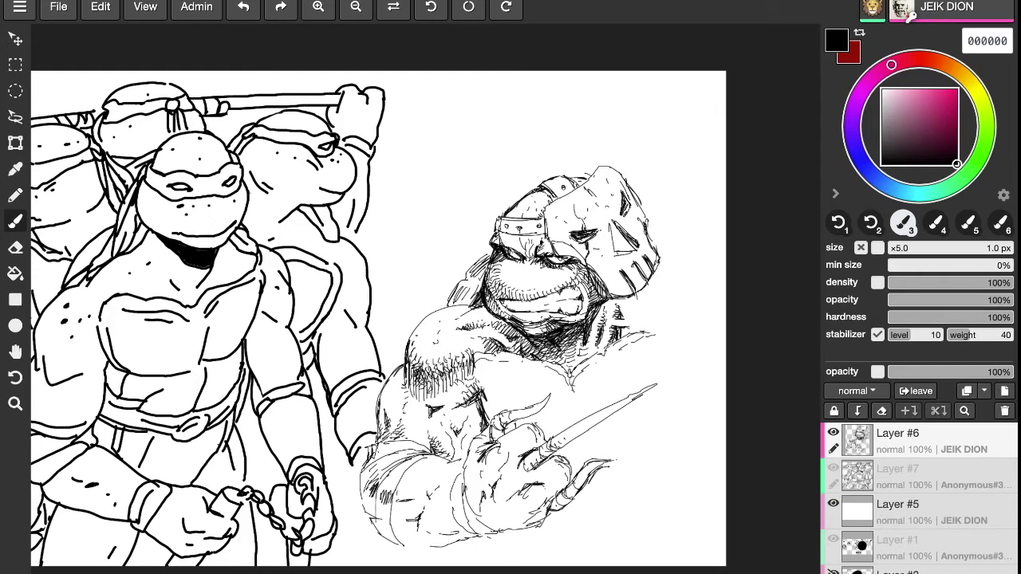
drag(431, 509, 422, 531)
mouse_move(423, 524)
mouse_down()
mouse_move(420, 542)
mouse_move(388, 519)
mouse_up()
drag(438, 485, 432, 495)
drag(443, 486, 432, 491)
Cap the bo staff, draw a woman's face above the masked character, and add contours behind the hockey mask.
mouse_move(384, 94)
mouse_down()
mouse_move(404, 99)
mouse_move(383, 111)
mouse_up()
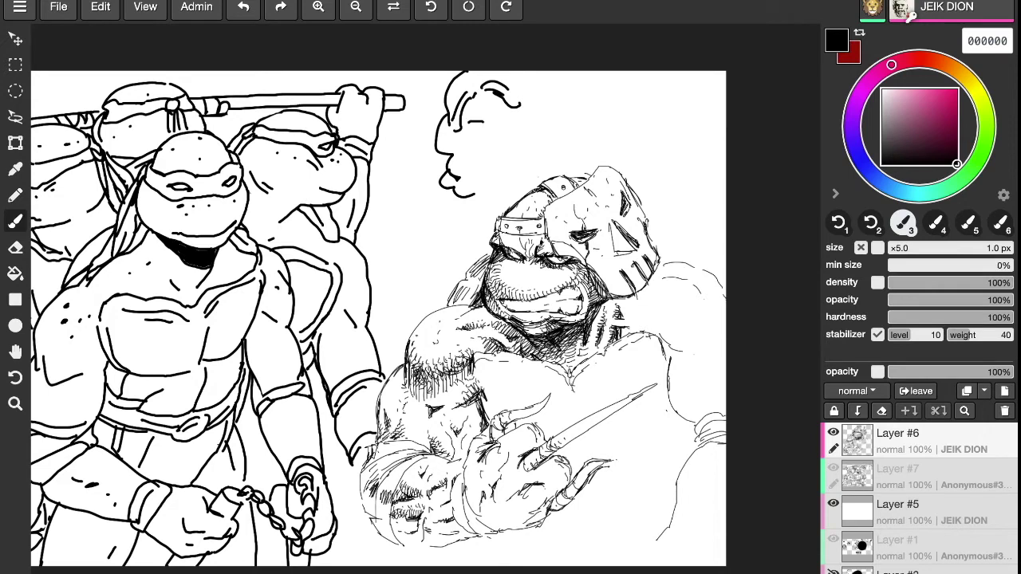
mouse_move(657, 551)
mouse_down()
mouse_move(690, 536)
mouse_move(693, 565)
mouse_up()
drag(505, 111, 522, 113)
drag(648, 227, 667, 230)
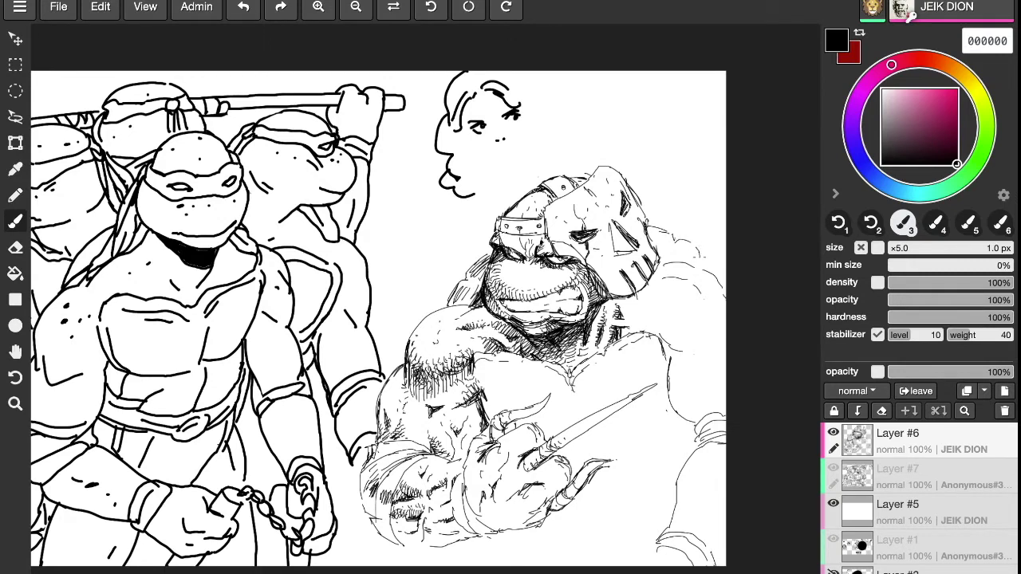
drag(496, 153, 514, 148)
drag(672, 254, 638, 289)
drag(507, 168, 534, 127)
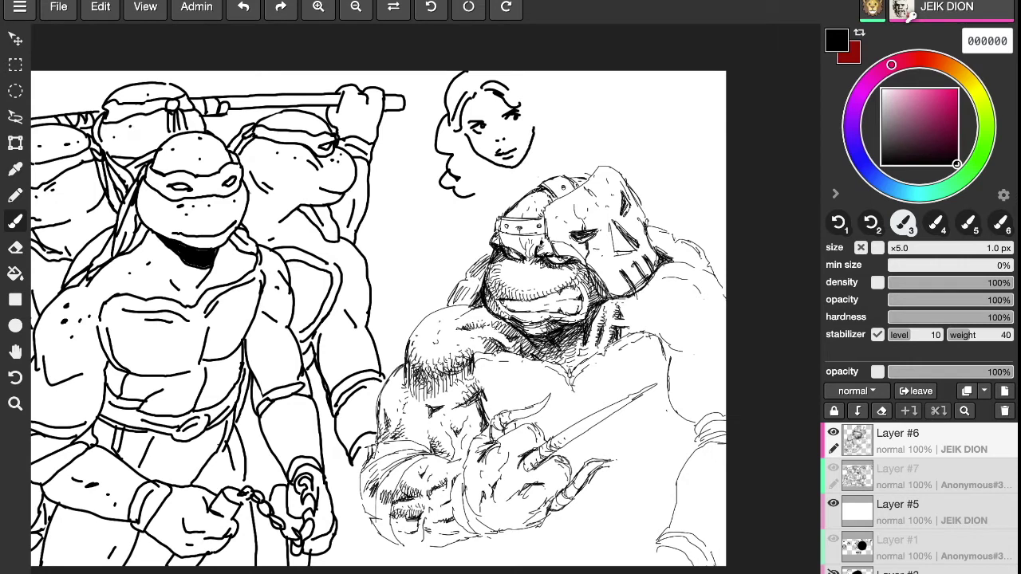
Hatch the shadow beneath the hockey mask and along the masked character's neck.
drag(643, 292, 619, 303)
drag(643, 295, 623, 309)
mouse_move(640, 303)
mouse_down()
mouse_move(624, 313)
mouse_move(636, 316)
mouse_move(592, 318)
mouse_up()
mouse_move(618, 303)
mouse_down()
mouse_move(590, 327)
mouse_move(597, 319)
mouse_up()
drag(627, 300, 592, 315)
mouse_move(605, 298)
mouse_down()
mouse_move(593, 314)
mouse_move(597, 292)
mouse_up()
drag(605, 273, 591, 286)
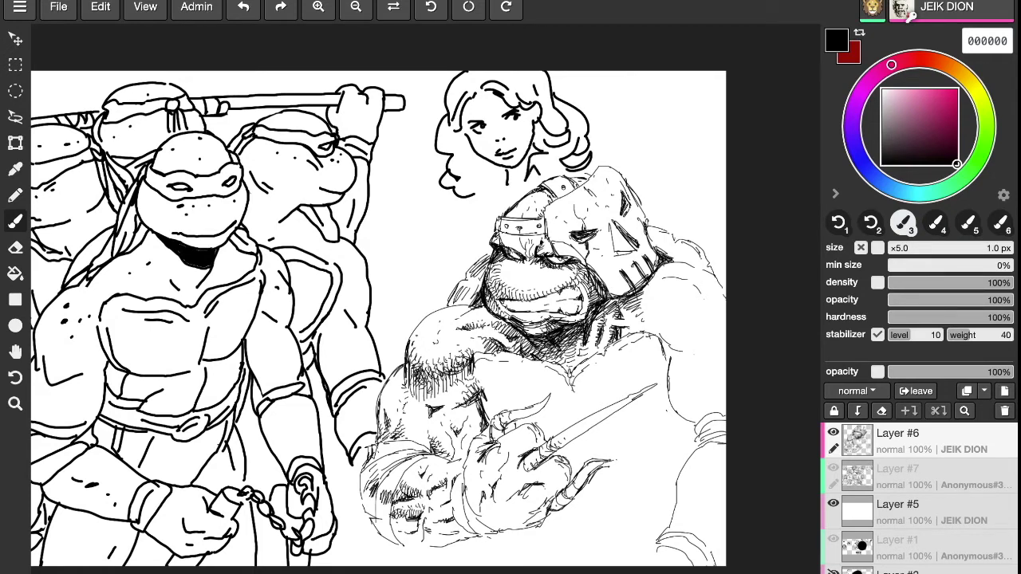
Draw the woman's striped collar, jacket front and folds down toward her elbow.
mouse_move(492, 162)
mouse_down()
mouse_move(475, 191)
mouse_move(484, 196)
mouse_move(502, 171)
mouse_move(507, 189)
mouse_move(485, 204)
mouse_up()
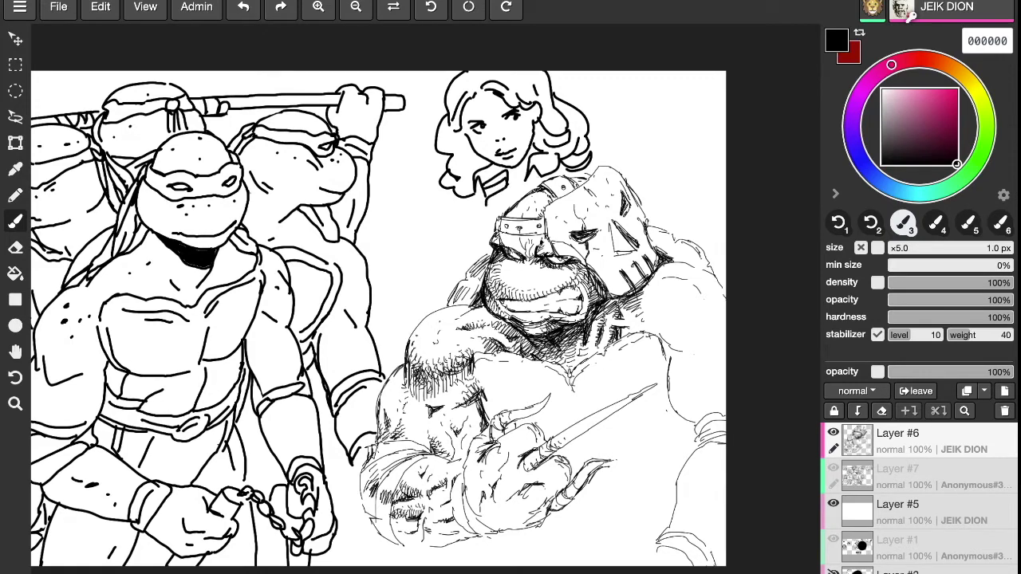
mouse_move(531, 174)
mouse_down()
mouse_move(525, 191)
mouse_move(454, 231)
mouse_move(434, 223)
mouse_move(417, 242)
mouse_move(448, 225)
mouse_move(428, 240)
mouse_move(440, 249)
mouse_up()
mouse_move(440, 249)
mouse_down()
mouse_move(436, 272)
mouse_move(413, 281)
mouse_move(442, 274)
mouse_up()
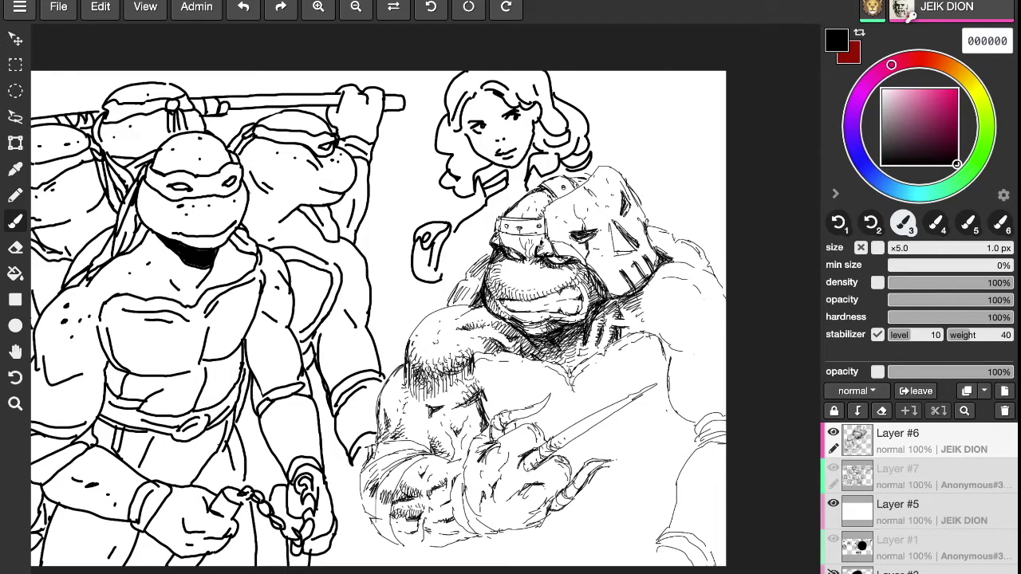
mouse_move(509, 188)
mouse_down()
mouse_move(461, 232)
mouse_move(451, 271)
mouse_move(490, 232)
mouse_move(456, 263)
mouse_up()
drag(491, 219, 461, 246)
Draw the woman's shoulder and sleeve with a rolled cuff and her forearm extending downward.
mouse_move(470, 193)
mouse_down()
mouse_move(452, 214)
mouse_move(436, 189)
mouse_up()
mouse_move(437, 192)
mouse_down()
mouse_move(421, 209)
mouse_move(422, 219)
mouse_move(431, 214)
mouse_up()
mouse_move(445, 210)
mouse_down()
mouse_move(405, 266)
mouse_move(444, 306)
mouse_up()
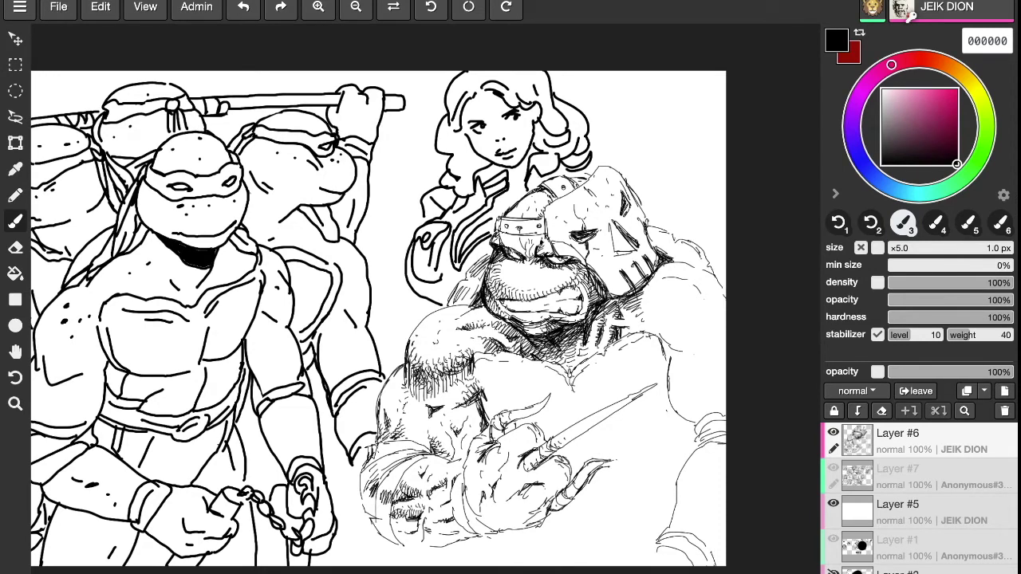
mouse_move(404, 275)
mouse_down()
mouse_move(387, 317)
mouse_move(416, 326)
mouse_move(434, 297)
mouse_move(388, 311)
mouse_move(406, 322)
mouse_move(378, 330)
mouse_move(382, 363)
mouse_up()
drag(412, 326, 390, 349)
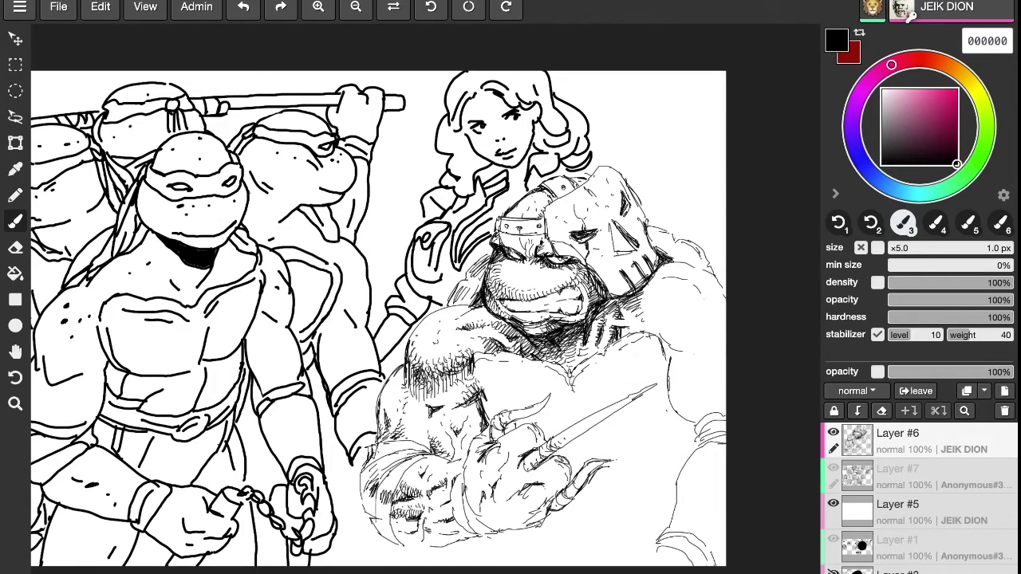
Hatch the masked character's far shoulder edge and add strands and curls to the woman's hair beside her face.
drag(634, 289, 656, 330)
drag(485, 88, 473, 90)
drag(484, 72, 469, 80)
drag(556, 71, 551, 94)
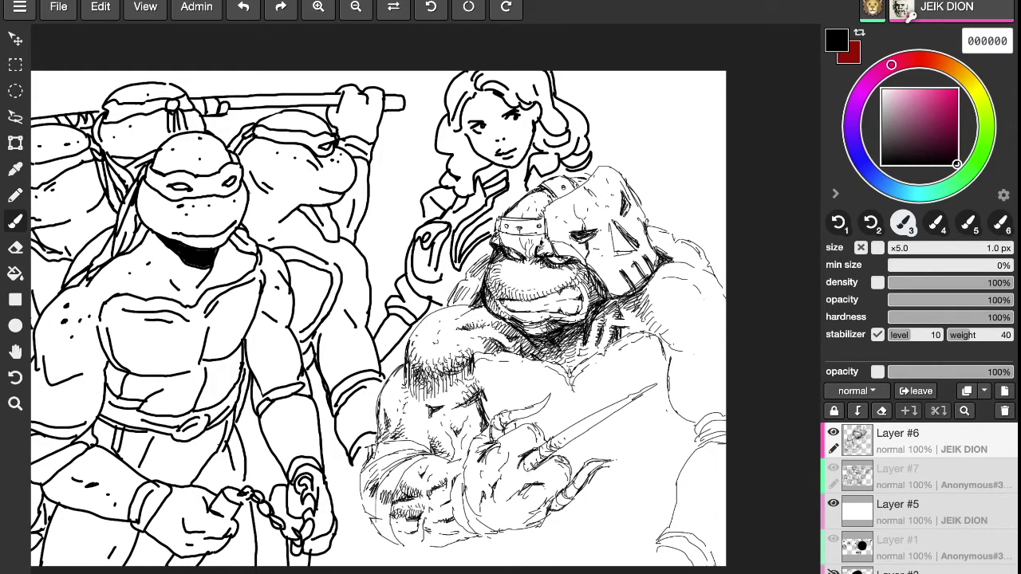
drag(452, 134, 463, 145)
drag(464, 144, 468, 181)
drag(460, 133, 465, 143)
drag(459, 86, 454, 104)
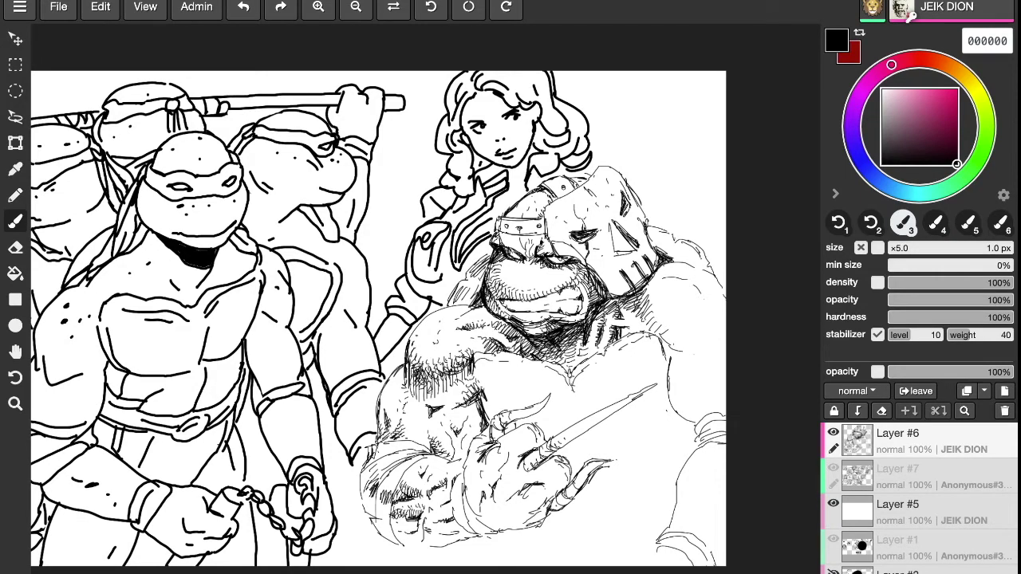
Add the woman's outer curls and fill the shadow under her chin and along her neck in black.
mouse_move(556, 88)
mouse_down()
mouse_move(598, 130)
mouse_move(589, 170)
mouse_up()
drag(507, 168, 525, 175)
drag(533, 145, 518, 172)
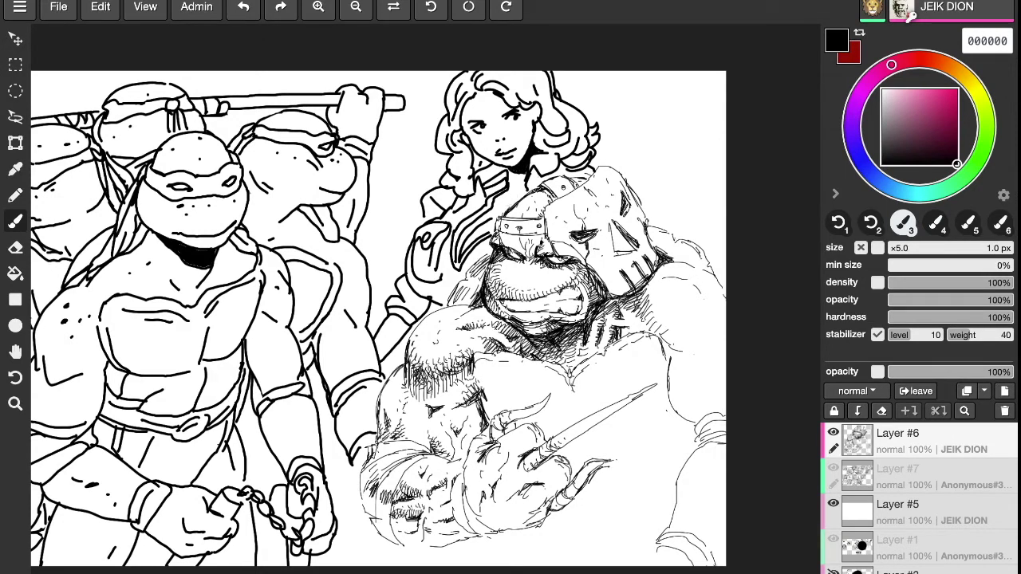
drag(512, 193, 508, 203)
Deepen the hatching below the hockey mask and across the masked character's brow.
mouse_move(628, 304)
mouse_down()
mouse_move(634, 334)
mouse_move(605, 321)
mouse_move(594, 334)
mouse_up()
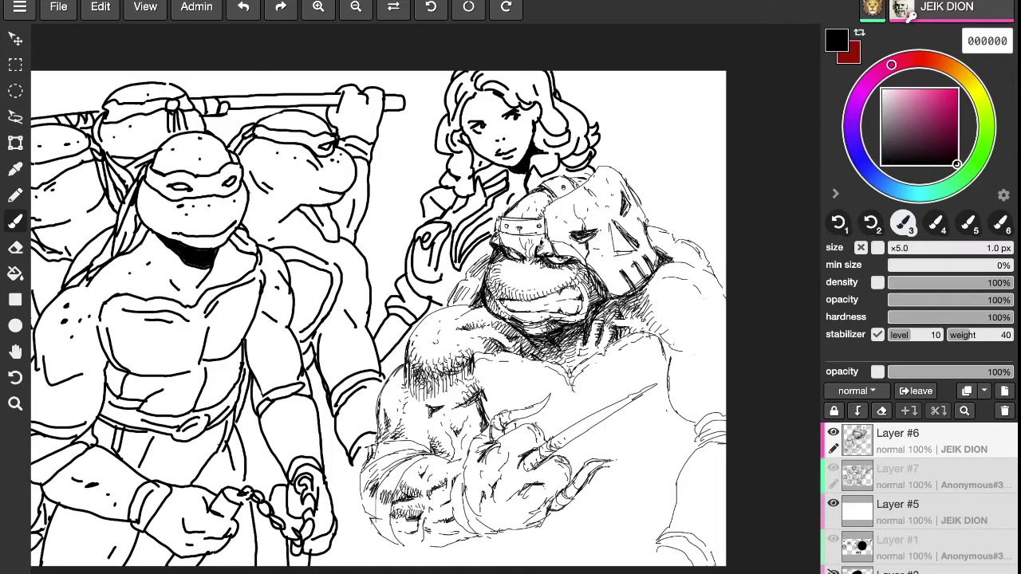
mouse_move(642, 292)
mouse_down()
mouse_move(602, 307)
mouse_move(594, 324)
mouse_up()
drag(526, 260, 518, 247)
mouse_move(522, 257)
mouse_down()
mouse_move(514, 221)
mouse_move(513, 250)
mouse_up()
drag(530, 241, 518, 249)
drag(526, 230, 517, 245)
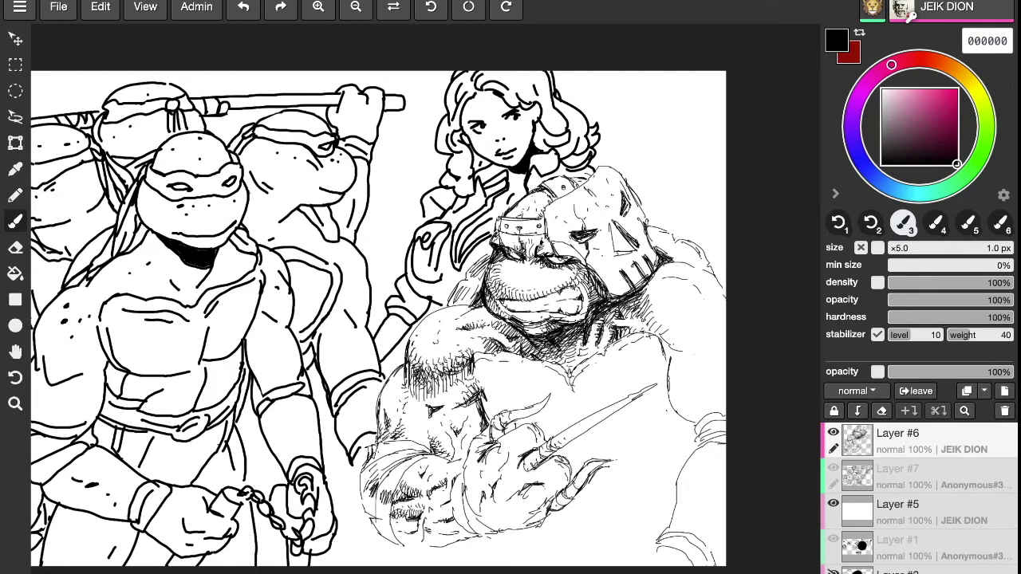
Build up dense hatching along the underside of the masked character's far shoulder.
drag(666, 334, 677, 347)
drag(672, 339, 687, 355)
drag(685, 336, 701, 356)
drag(698, 334, 707, 357)
drag(716, 332, 713, 349)
drag(659, 309, 651, 332)
drag(662, 318, 659, 335)
drag(672, 323, 669, 343)
drag(686, 330, 681, 349)
drag(697, 332, 696, 343)
drag(715, 325, 697, 344)
drag(669, 338, 697, 347)
drag(673, 334, 701, 342)
mouse_move(682, 327)
mouse_down()
mouse_move(699, 338)
mouse_move(656, 318)
mouse_up()
mouse_move(669, 308)
mouse_down()
mouse_move(658, 326)
mouse_move(683, 322)
mouse_move(663, 335)
mouse_move(687, 346)
mouse_move(708, 338)
mouse_up()
drag(722, 319, 718, 338)
drag(716, 286, 708, 294)
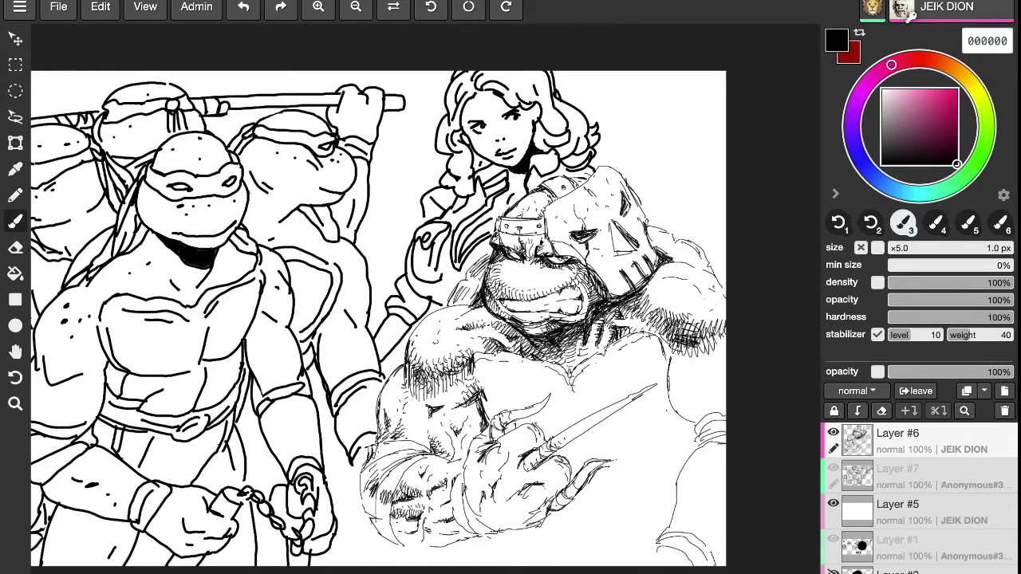
Shade behind the hockey mask, add the masked character's chest centre line and side edge, and start the block lettering.
mouse_move(665, 237)
mouse_down()
mouse_move(651, 239)
mouse_move(657, 254)
mouse_up()
drag(666, 239, 649, 251)
mouse_move(669, 241)
mouse_down()
mouse_move(651, 256)
mouse_move(648, 237)
mouse_move(664, 265)
mouse_move(703, 267)
mouse_up()
drag(572, 403, 574, 425)
mouse_move(635, 124)
mouse_down()
mouse_move(645, 128)
mouse_move(624, 137)
mouse_move(623, 168)
mouse_up()
drag(665, 338, 676, 425)
drag(675, 427, 677, 453)
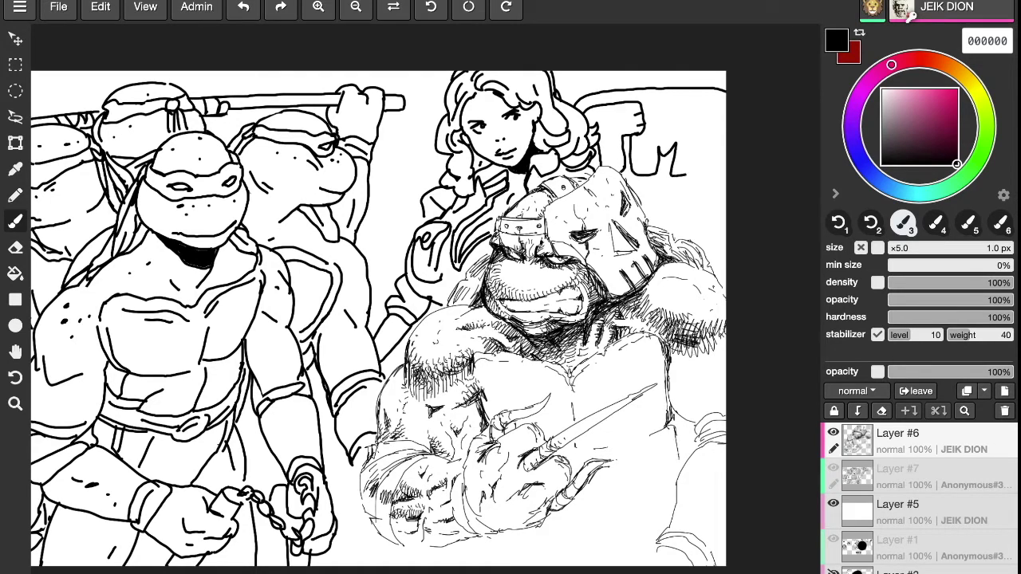
Draw the masked character's belt knot with hanging ends and the belt strap lines across the waist.
mouse_move(587, 499)
mouse_down()
mouse_move(607, 533)
mouse_move(583, 544)
mouse_move(559, 514)
mouse_move(562, 538)
mouse_move(581, 551)
mouse_move(578, 539)
mouse_up()
drag(593, 518, 579, 536)
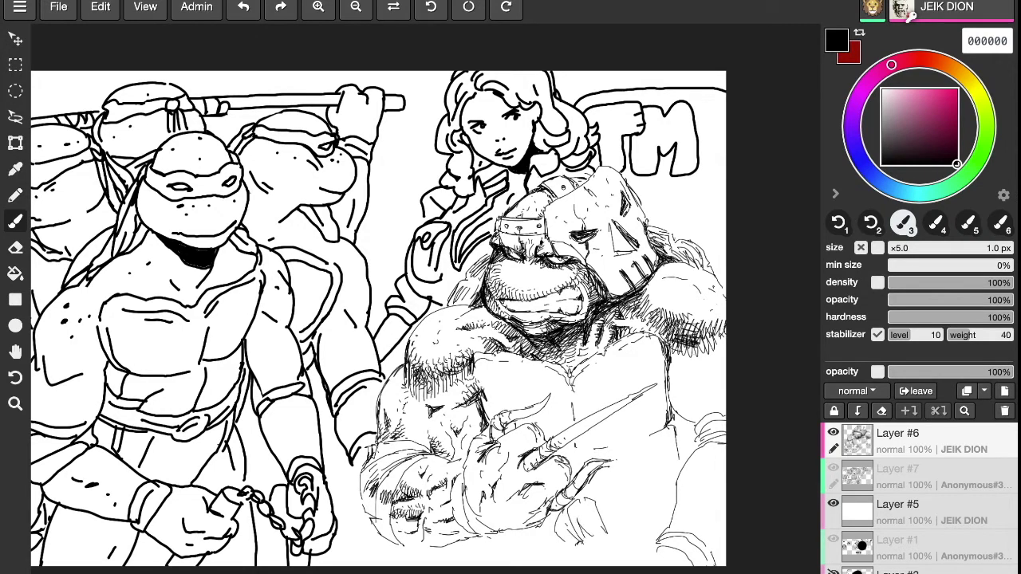
mouse_move(594, 503)
mouse_down()
mouse_move(617, 522)
mouse_move(623, 565)
mouse_move(600, 568)
mouse_up()
drag(597, 502, 676, 472)
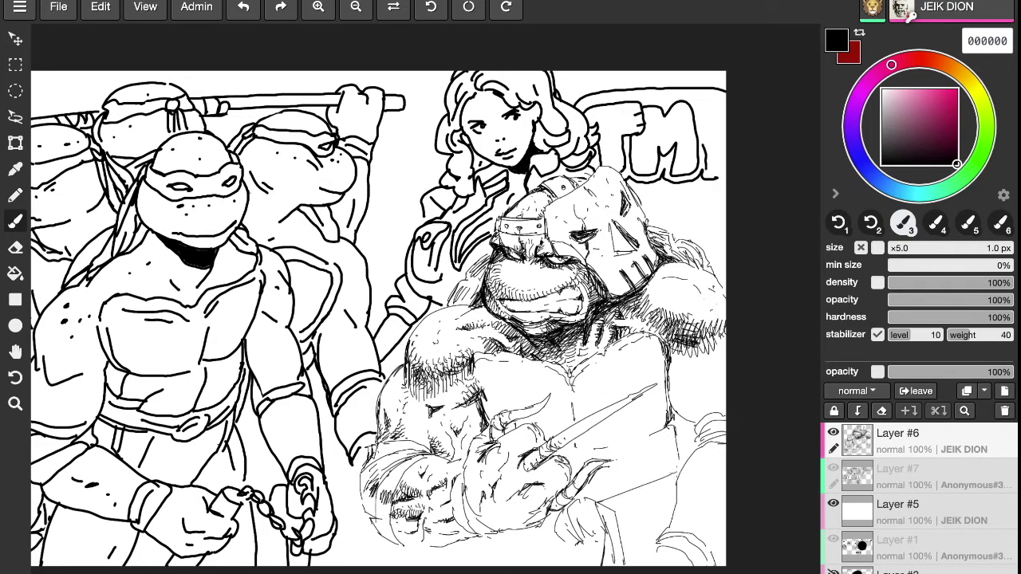
drag(595, 501, 676, 471)
mouse_move(608, 506)
mouse_down()
mouse_move(638, 496)
mouse_move(619, 504)
mouse_move(619, 527)
mouse_move(660, 505)
mouse_up()
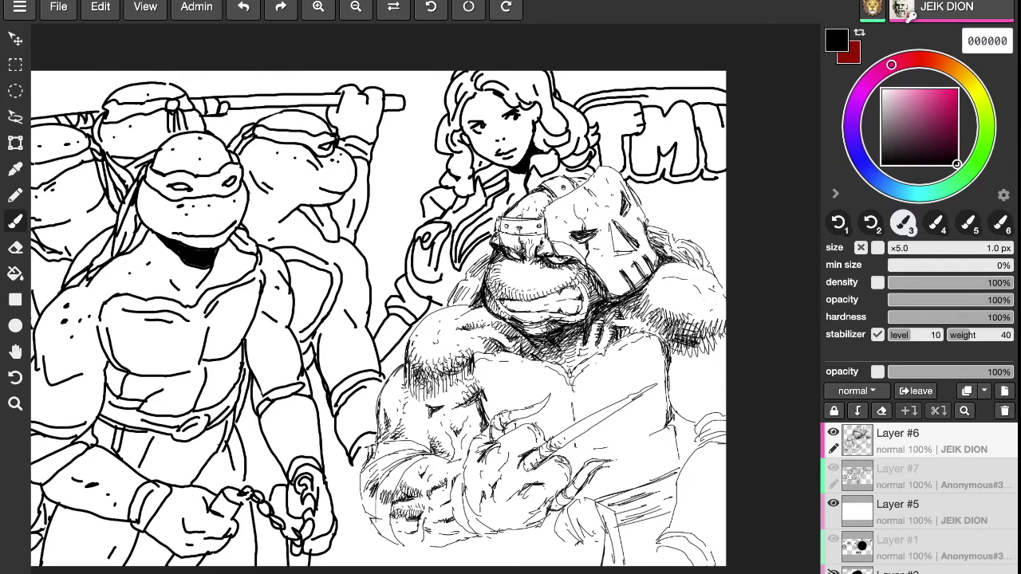
Add hatching around the belt knot, continue the belt beneath the forearm, and shade the gap beside the torso.
mouse_move(555, 523)
mouse_down()
mouse_move(535, 565)
mouse_move(565, 568)
mouse_move(557, 555)
mouse_move(549, 565)
mouse_move(553, 546)
mouse_move(555, 562)
mouse_up()
drag(558, 507, 548, 520)
mouse_move(469, 541)
mouse_down()
mouse_move(465, 553)
mouse_move(535, 547)
mouse_move(526, 545)
mouse_up()
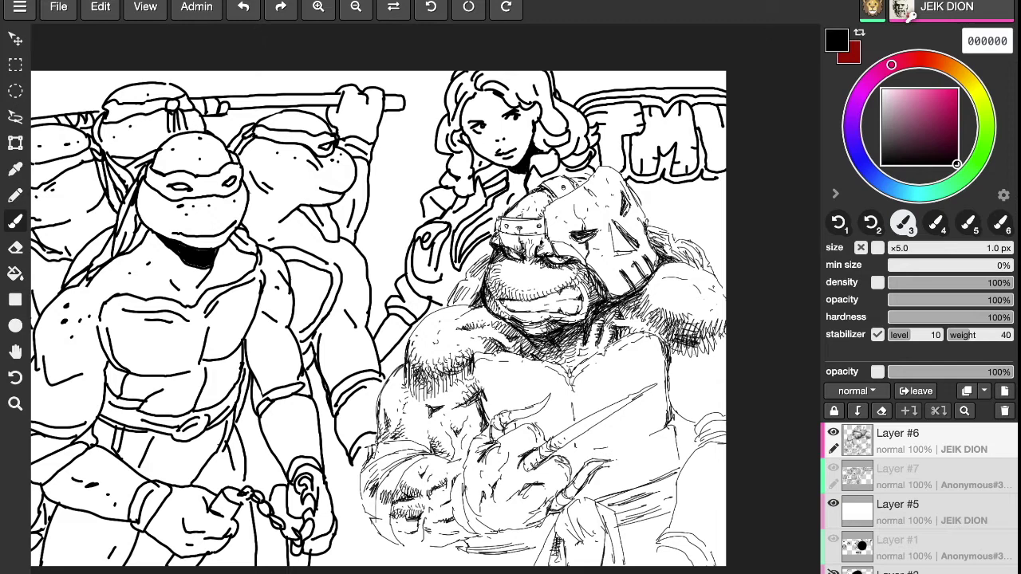
drag(667, 428, 673, 432)
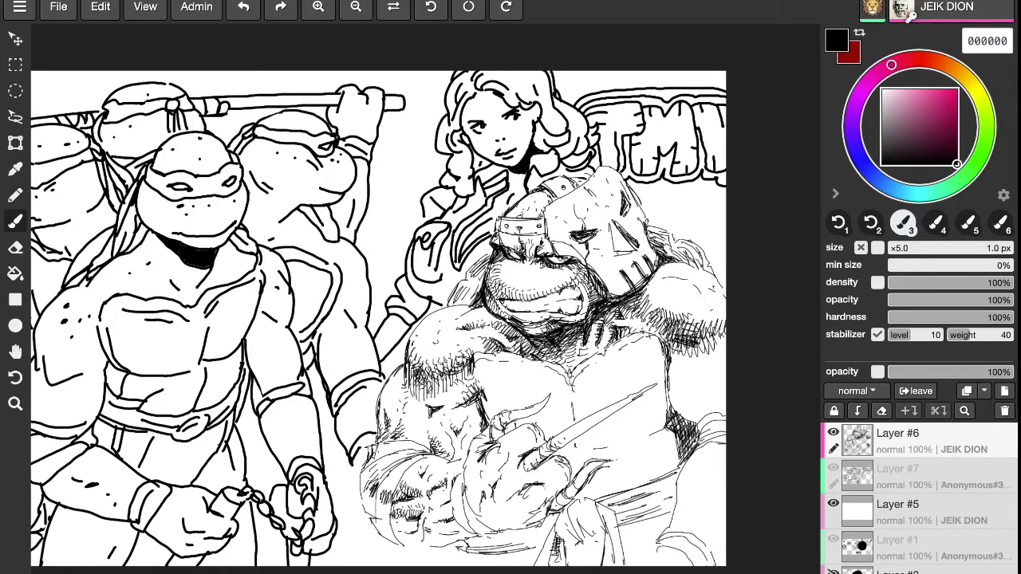
Draw the masked character's far arm with elbow pad lines, speckled skin texture and hatching on the forearm below.
drag(706, 407, 709, 417)
drag(694, 496, 728, 476)
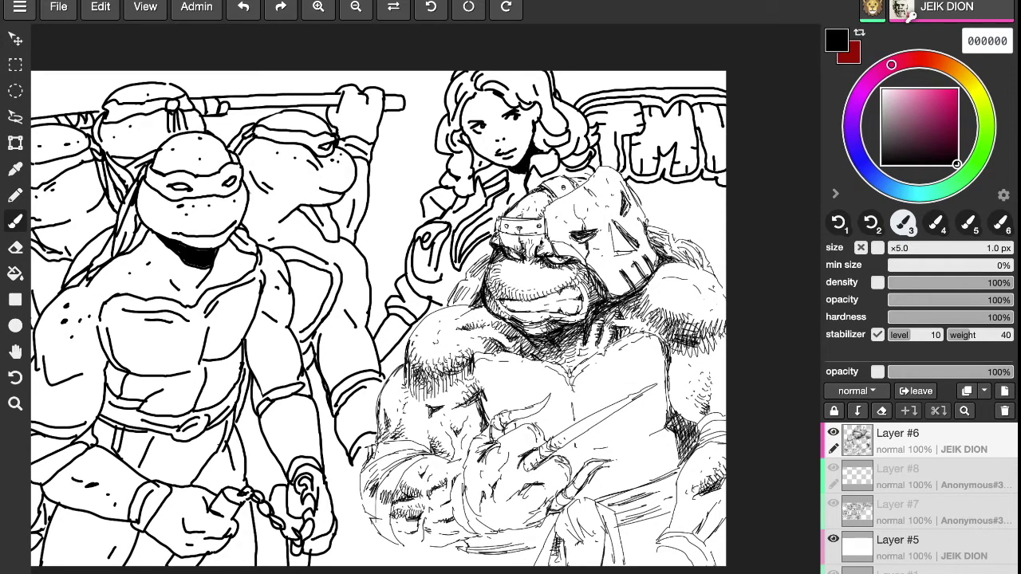
drag(690, 537, 722, 515)
Save the drawing to the Desktop as a PNG image named "New Drawing23" instead of replacing the existing file.
key(space)
mouse_move(283, 425)
mouse_down()
mouse_move(415, 420)
mouse_move(432, 432)
mouse_up()
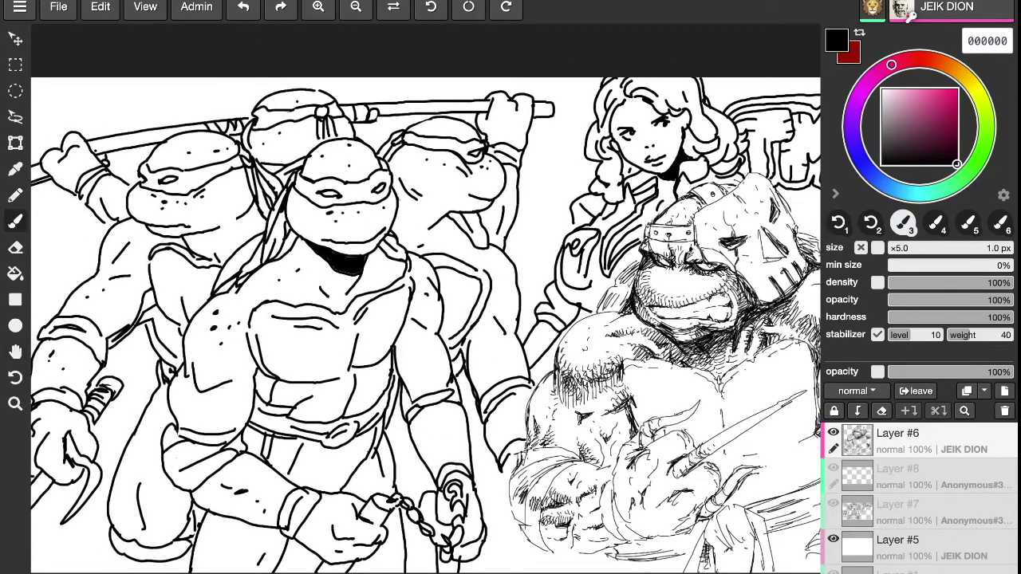
click(356, 7)
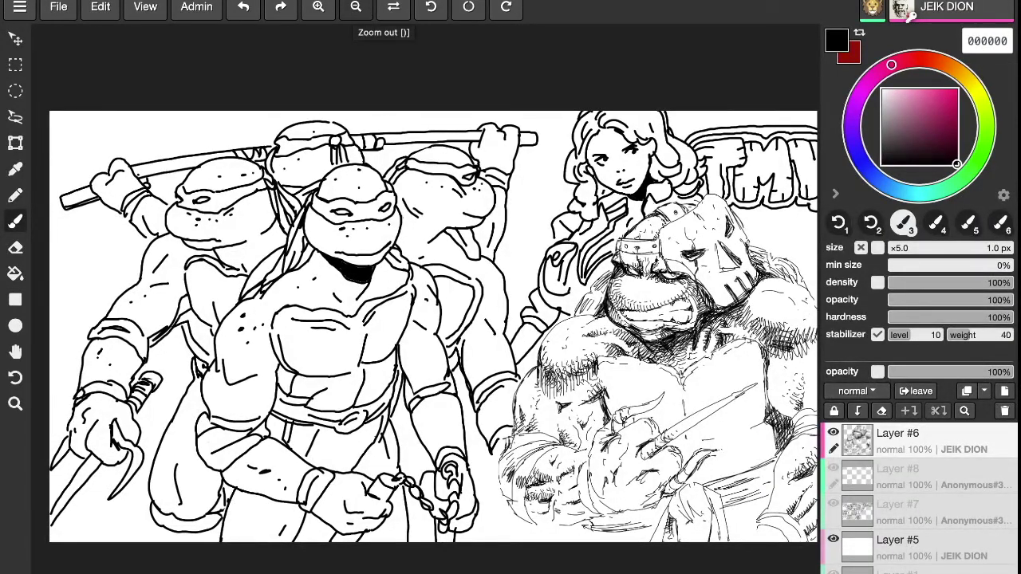
click(58, 6)
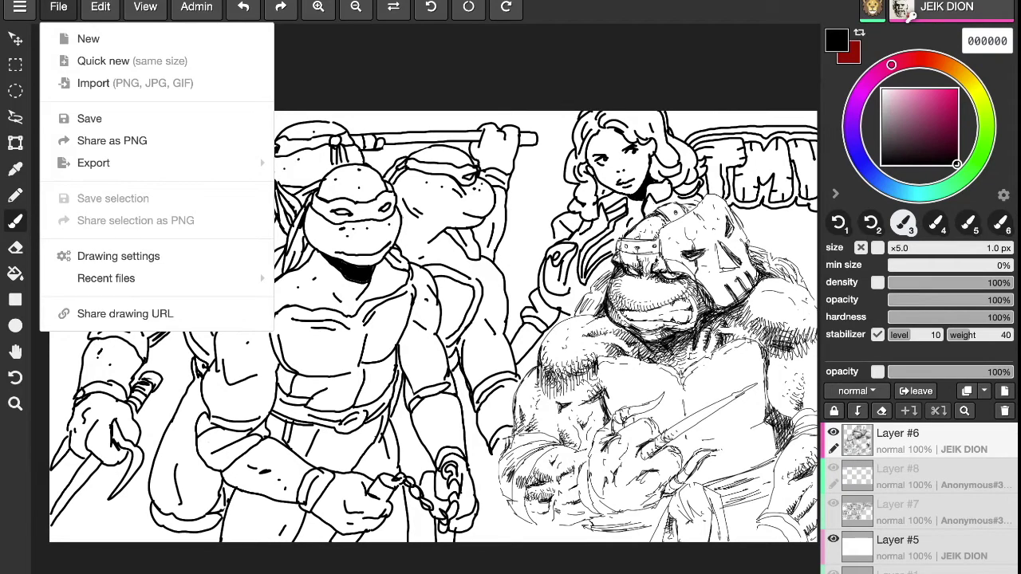
click(92, 123)
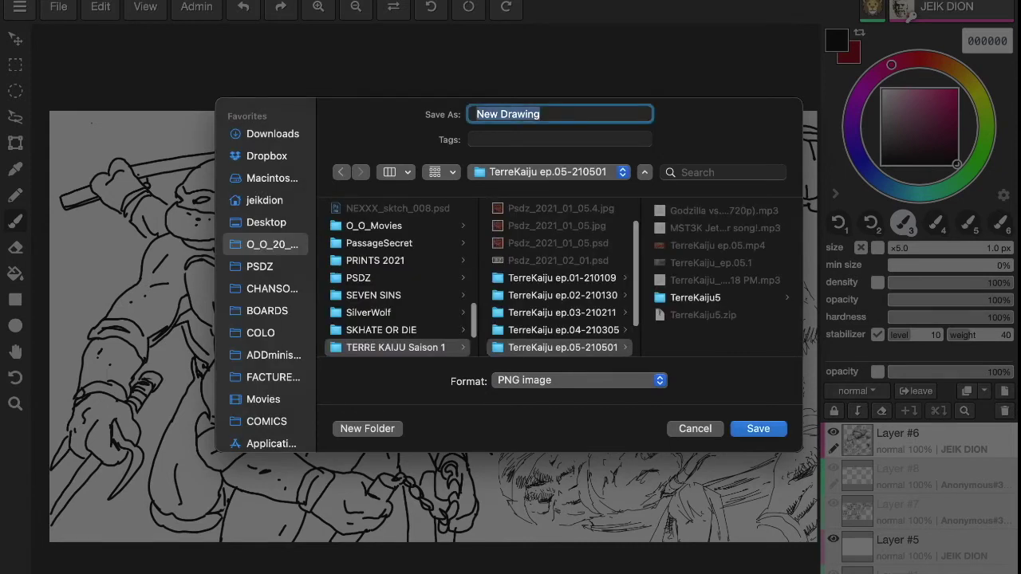
click(266, 223)
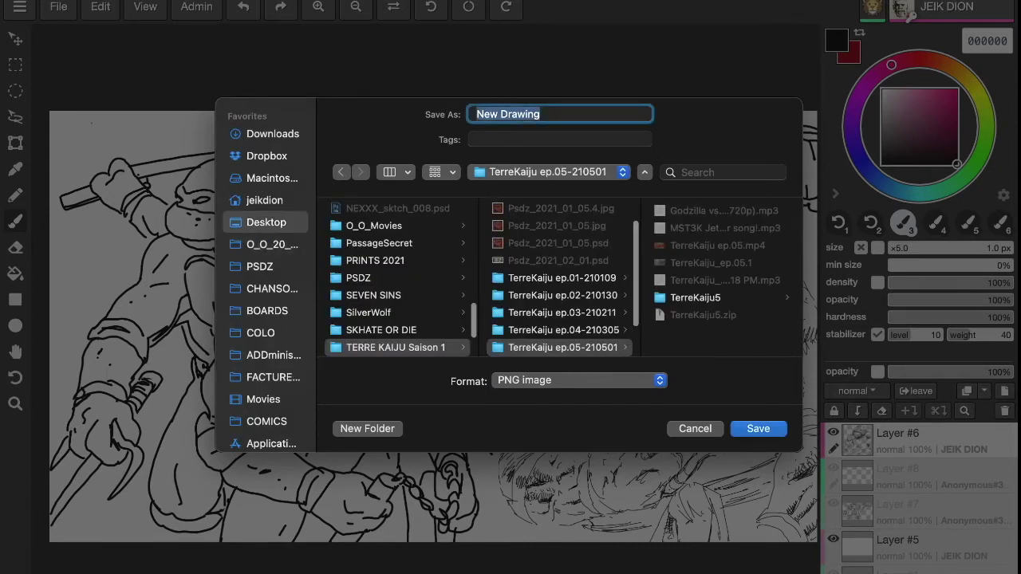
click(760, 431)
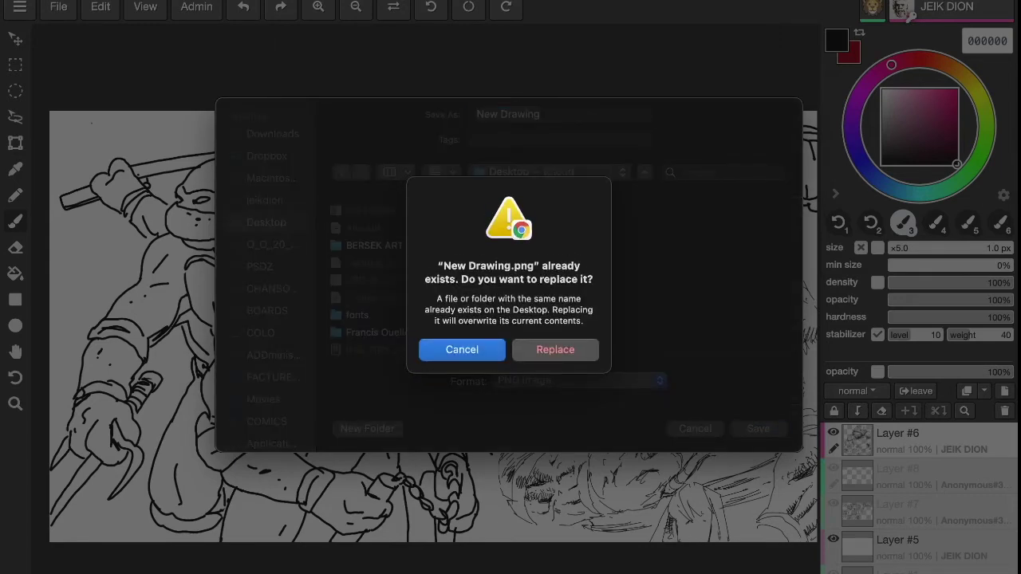
click(472, 351)
click(559, 115)
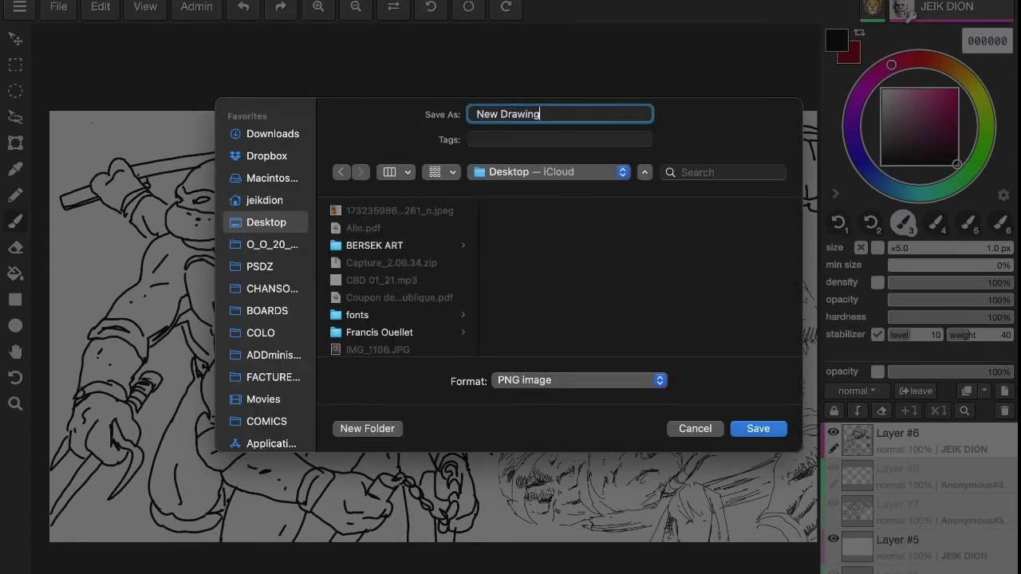
text(23)
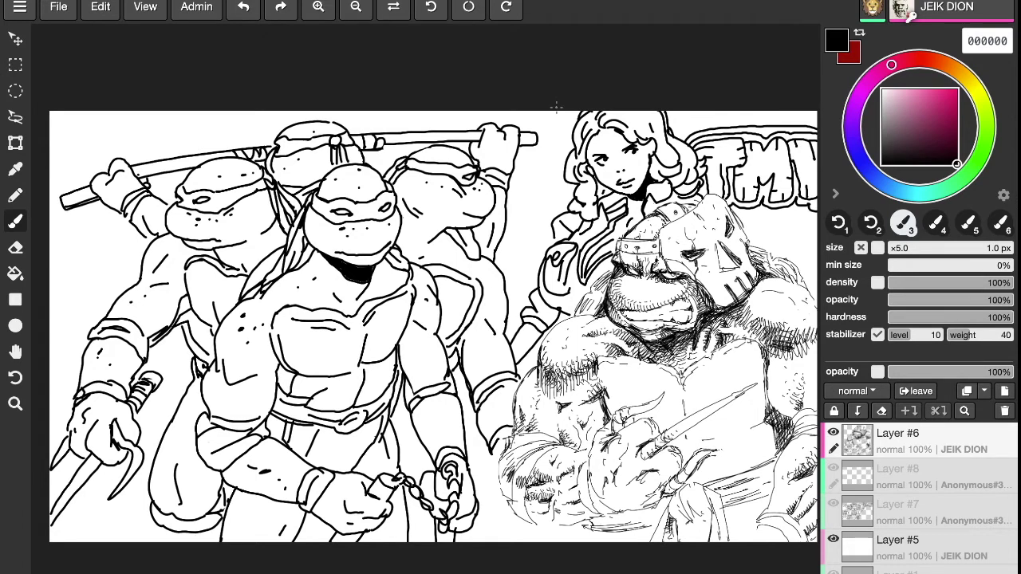
Create a new 1920 x 1080 drawing named "b-2" with a white background at 72 DPI.
click(58, 7)
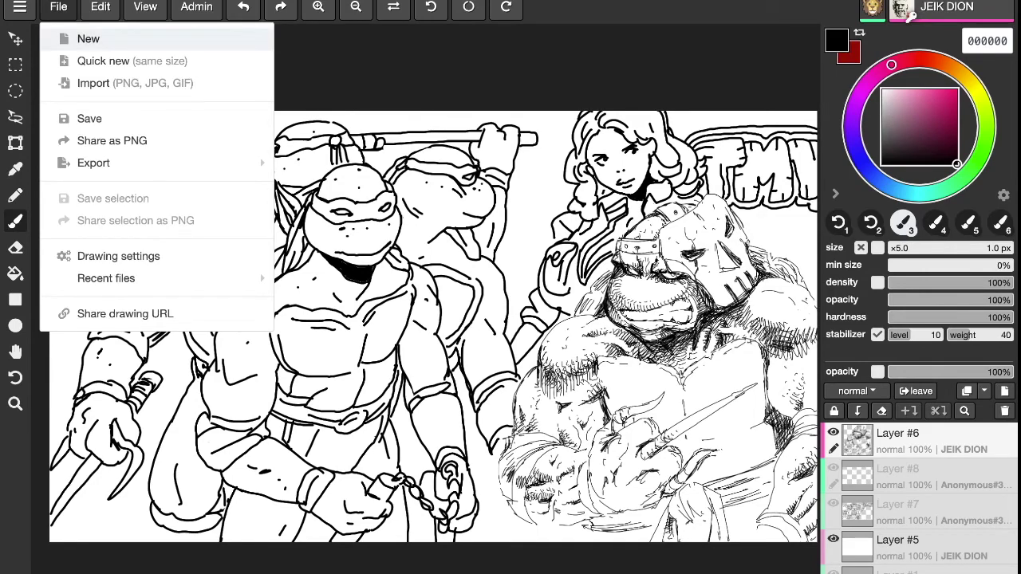
click(112, 38)
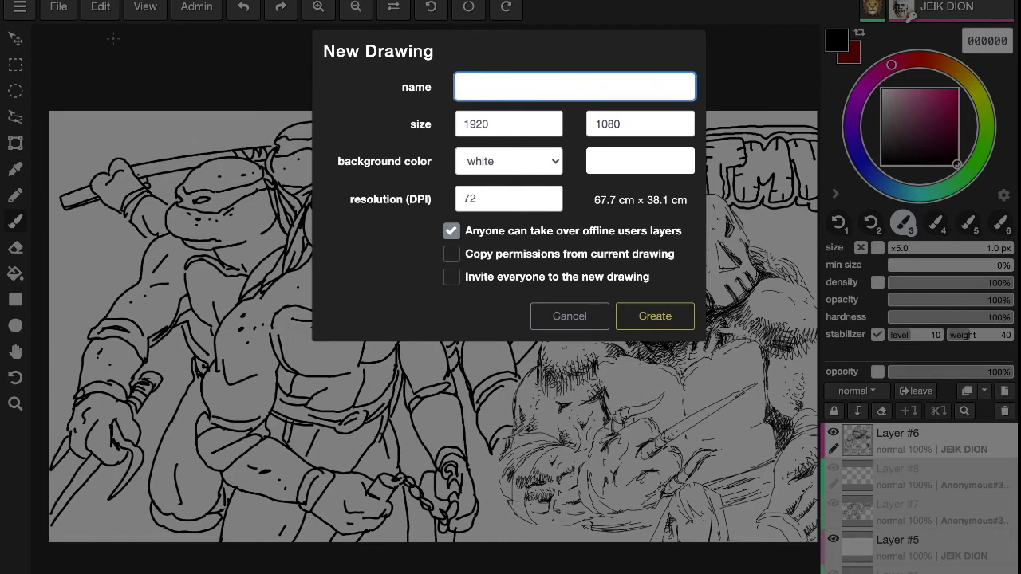
text(b-)
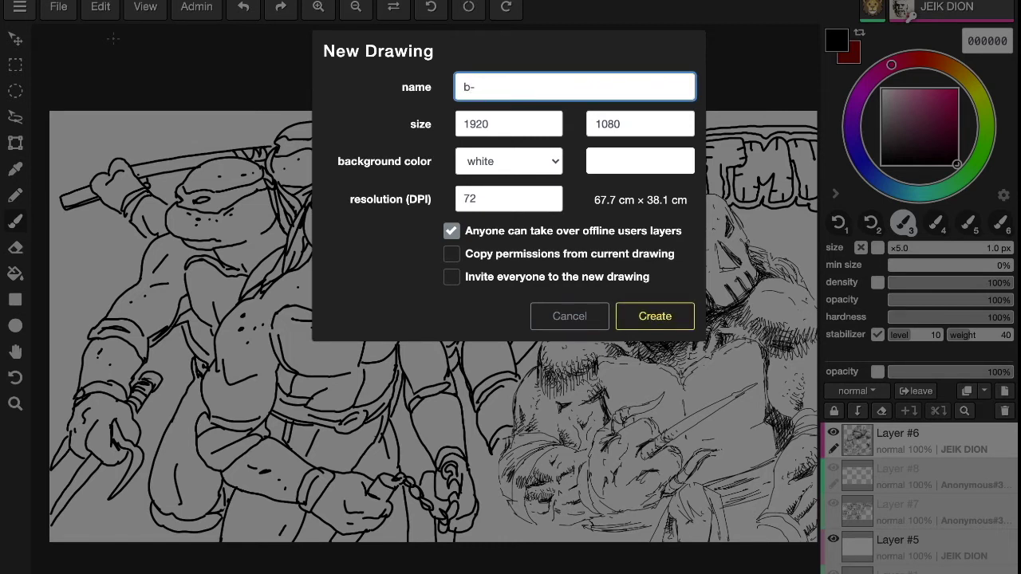
text(2)
click(651, 317)
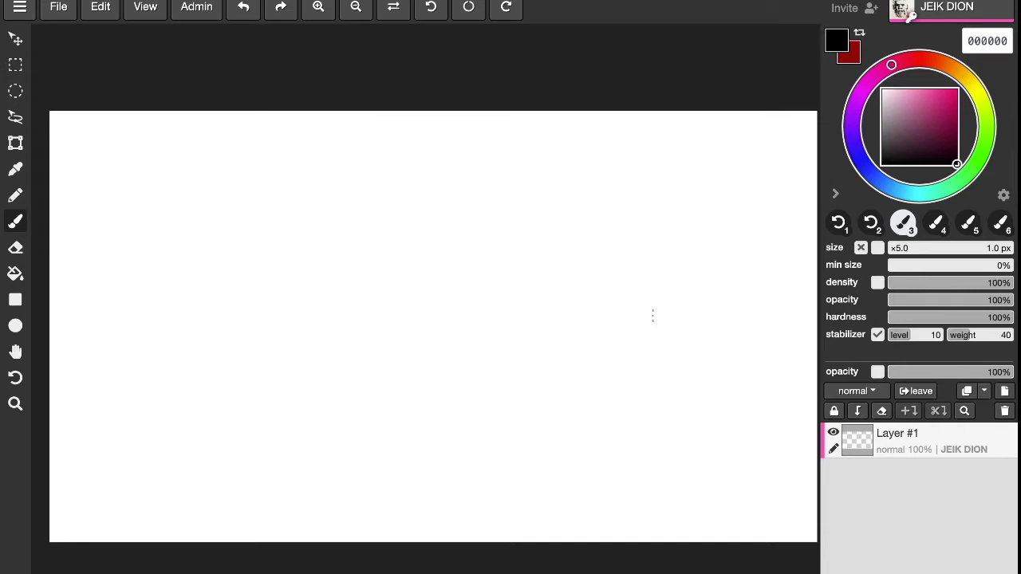
Invite a collaborator to the b-2 drawing.
click(844, 8)
key(ctrl+shift+b)
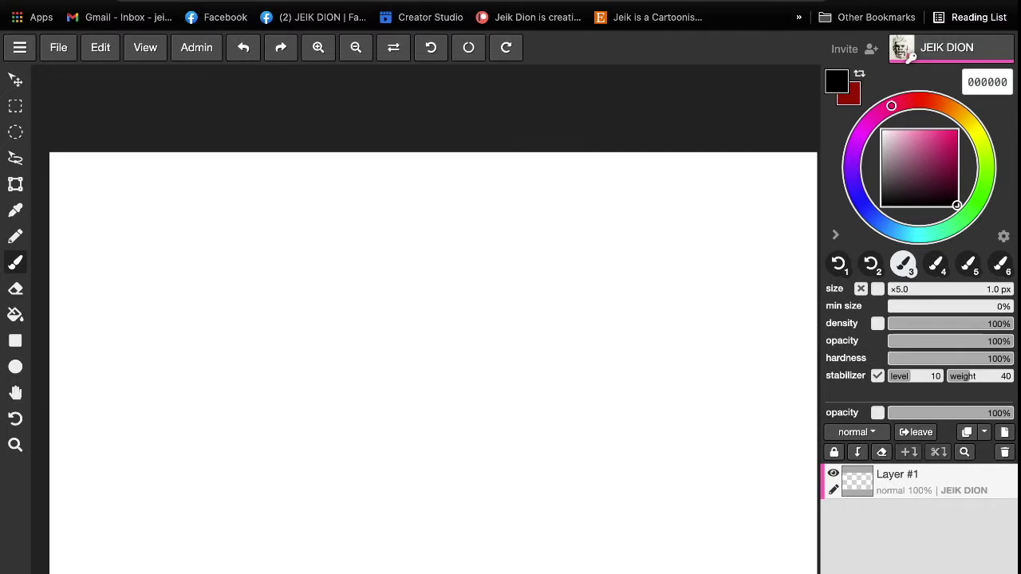
key(ctrl+Up)
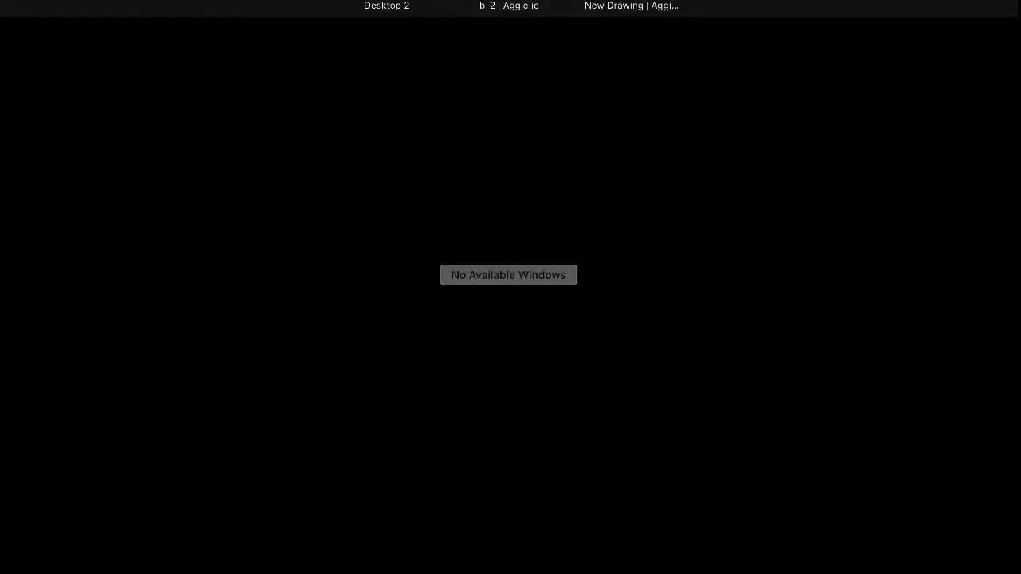
key(ctrl+Up)
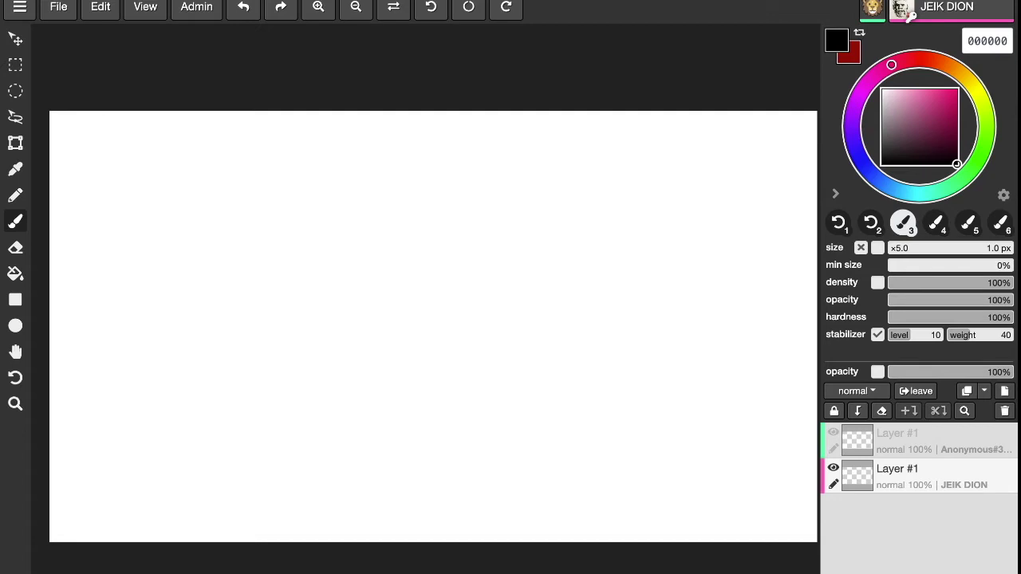
Set the brush size to 5 px and draw the curved upper contour and tip of the aviator duck's bill.
drag(231, 244, 254, 245)
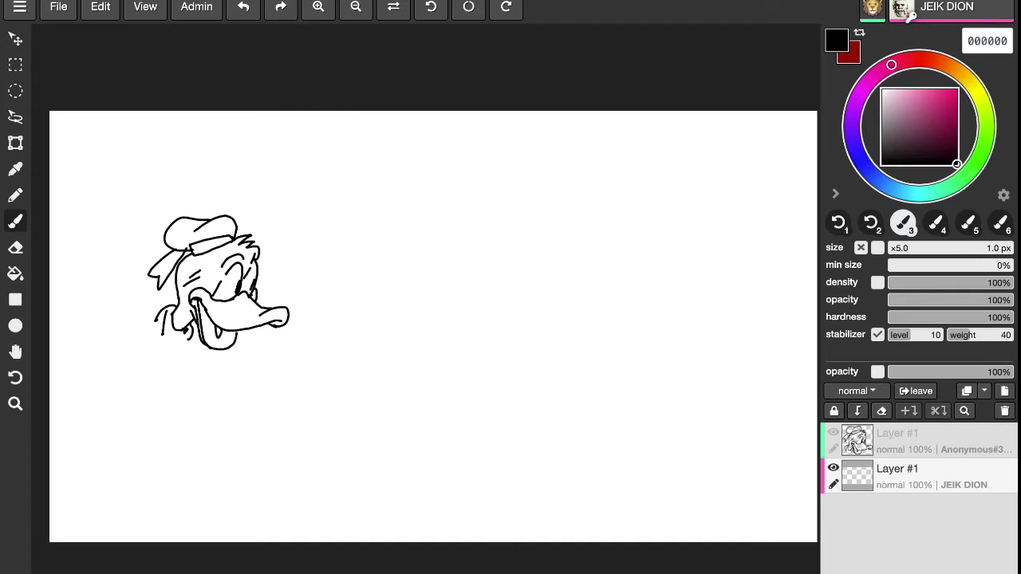
click(897, 250)
click(892, 250)
drag(894, 248, 888, 246)
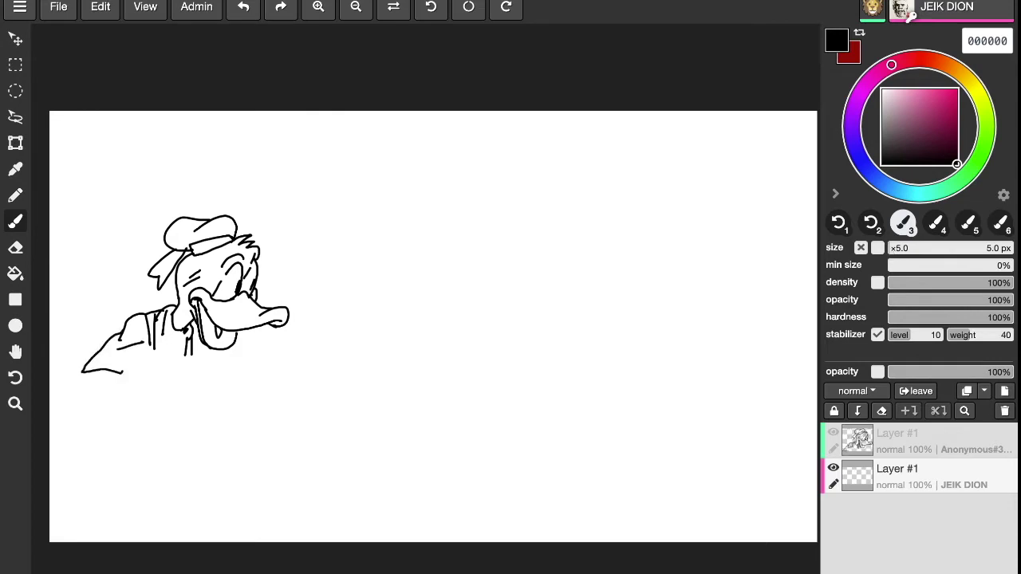
mouse_move(564, 280)
mouse_down()
mouse_move(678, 287)
mouse_move(601, 272)
mouse_up()
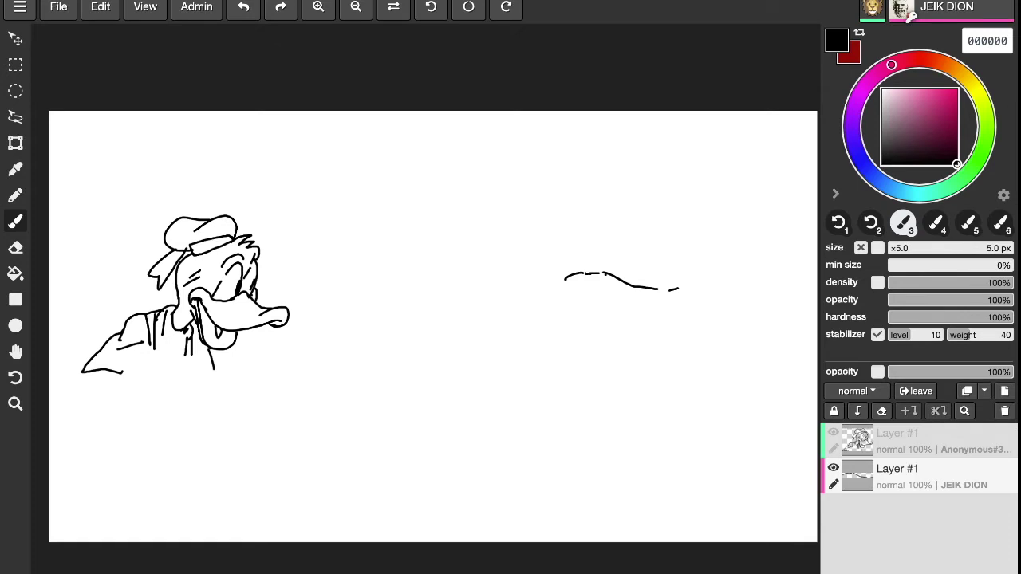
mouse_move(573, 277)
mouse_down()
mouse_move(583, 290)
mouse_move(570, 288)
mouse_move(576, 261)
mouse_move(594, 258)
mouse_move(684, 285)
mouse_move(724, 272)
mouse_up()
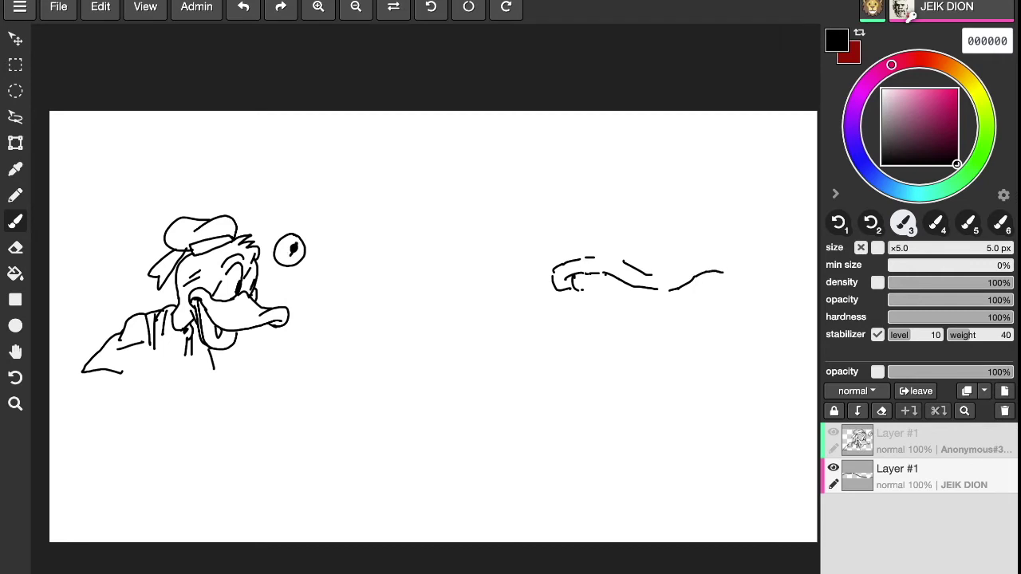
Draw the aviator duck's lower bill, and add the ridge and cheek curve above the mouth line.
drag(583, 290, 591, 293)
drag(602, 293, 608, 294)
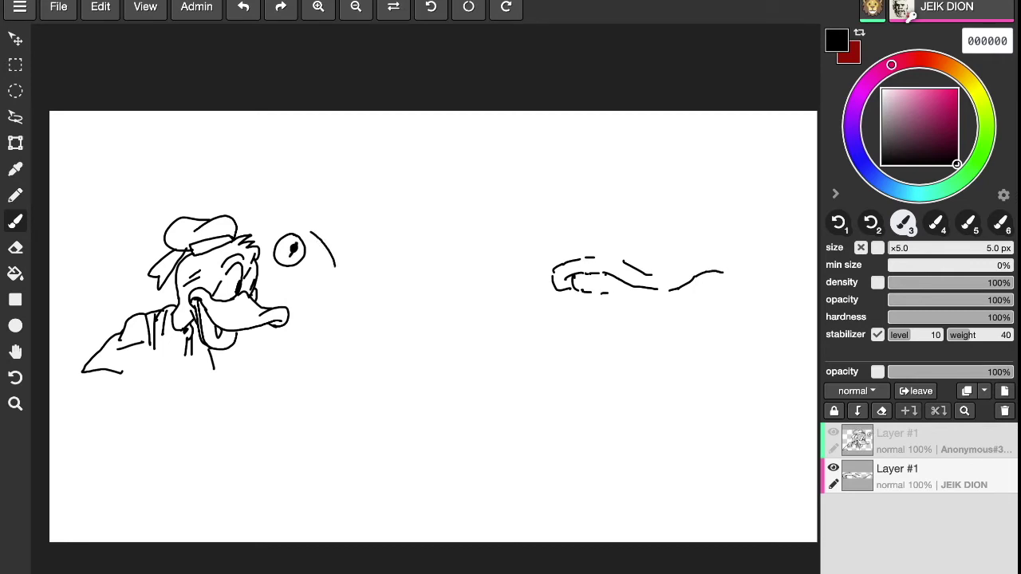
mouse_move(597, 296)
mouse_down()
mouse_move(592, 323)
mouse_move(646, 329)
mouse_up()
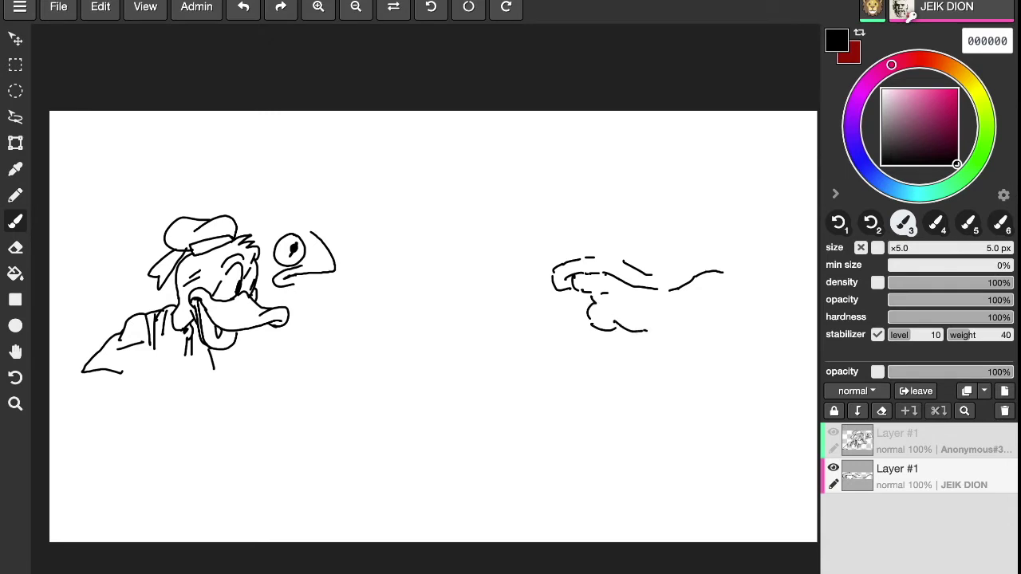
drag(601, 257, 622, 261)
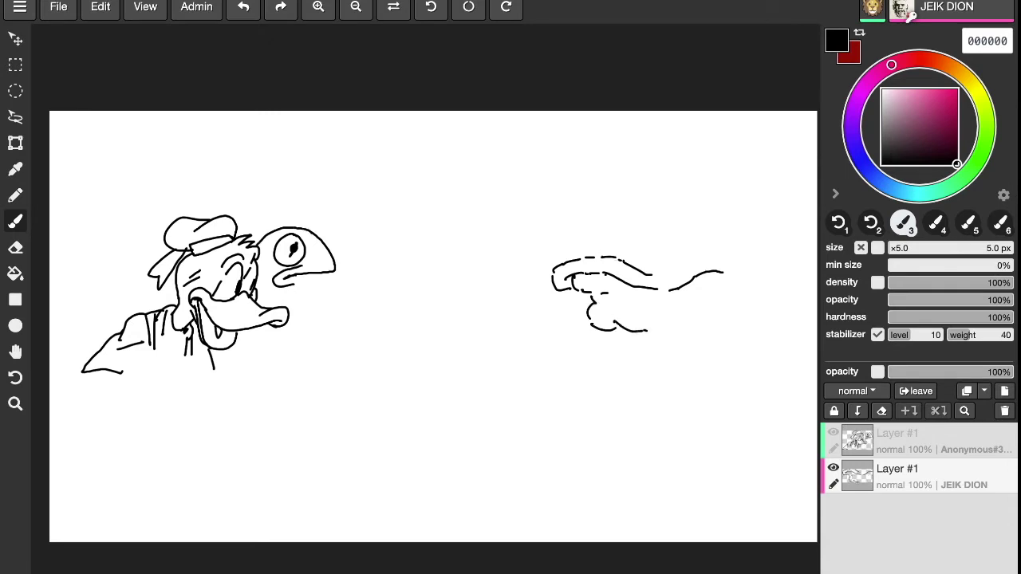
mouse_move(653, 250)
mouse_down()
mouse_move(677, 242)
mouse_move(695, 255)
mouse_move(732, 253)
mouse_move(752, 273)
mouse_move(721, 274)
mouse_move(733, 283)
mouse_up()
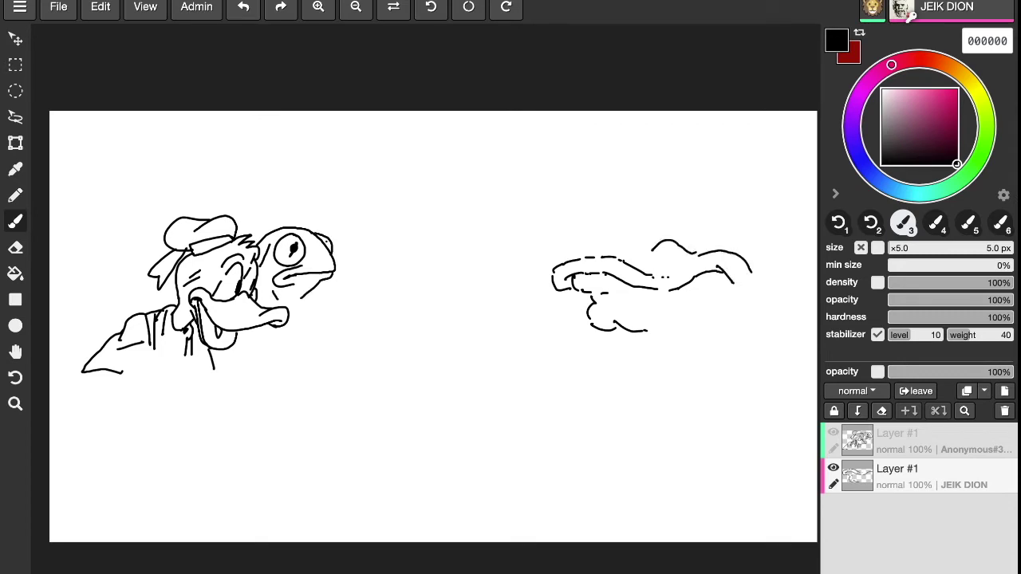
Draw a bent cigarette hanging from the bill tip and close the aviator duck's jaw and upper bill contours.
mouse_move(572, 276)
mouse_down()
mouse_move(547, 322)
mouse_move(575, 290)
mouse_move(576, 307)
mouse_move(544, 347)
mouse_up()
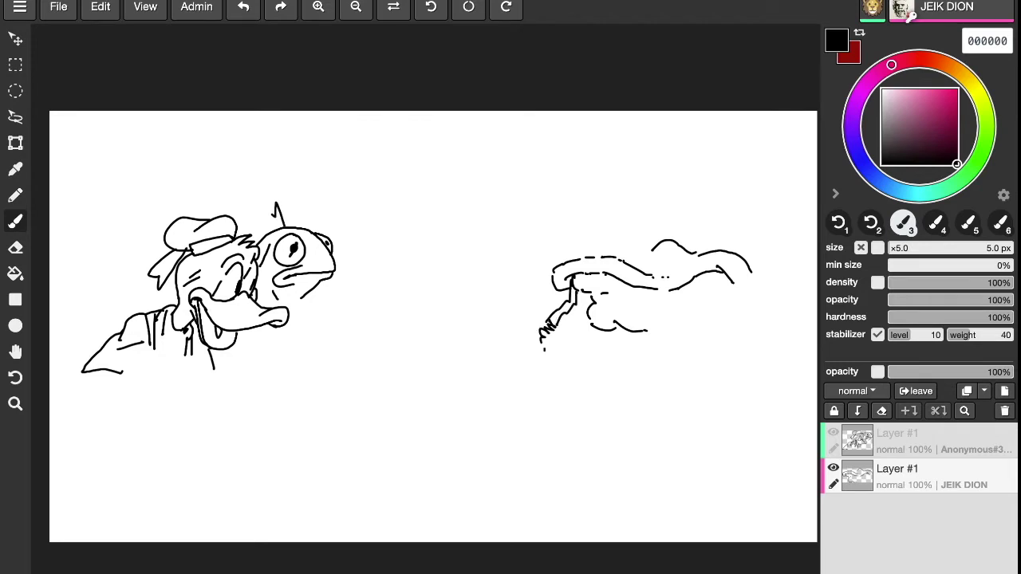
mouse_move(751, 276)
mouse_down()
mouse_move(731, 306)
mouse_move(664, 328)
mouse_up()
drag(652, 251, 606, 256)
Draw the aviator duck's half-closed eyes with pupils, heavy lids and brow curves above the bill.
mouse_move(687, 248)
mouse_down()
mouse_move(676, 229)
mouse_move(725, 231)
mouse_move(683, 260)
mouse_move(701, 264)
mouse_move(691, 247)
mouse_move(733, 249)
mouse_up()
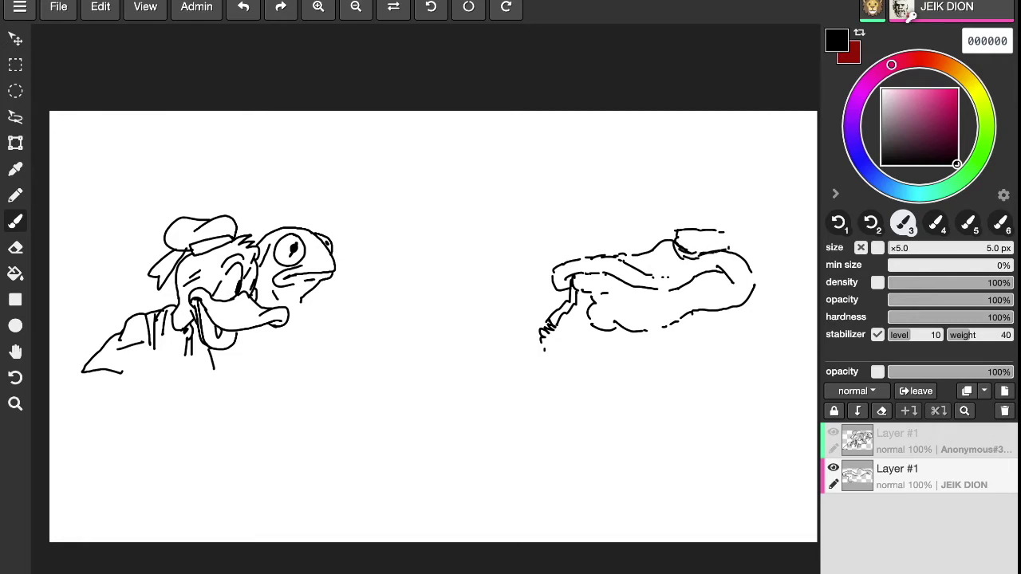
mouse_move(623, 239)
mouse_down()
mouse_move(657, 235)
mouse_move(656, 246)
mouse_move(633, 253)
mouse_move(635, 238)
mouse_up()
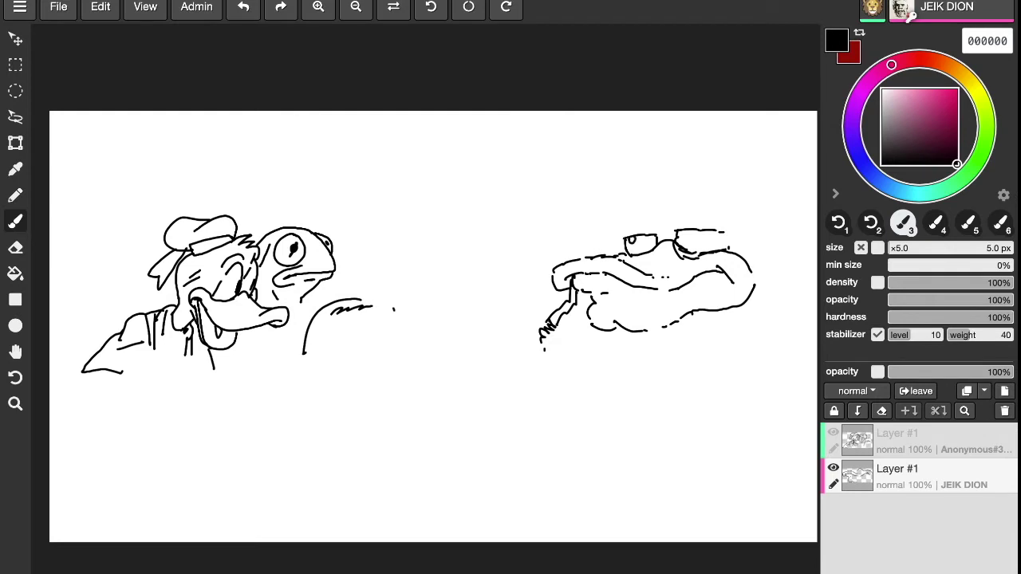
mouse_move(704, 231)
mouse_down()
mouse_move(726, 249)
mouse_move(730, 237)
mouse_move(728, 248)
mouse_move(688, 215)
mouse_up()
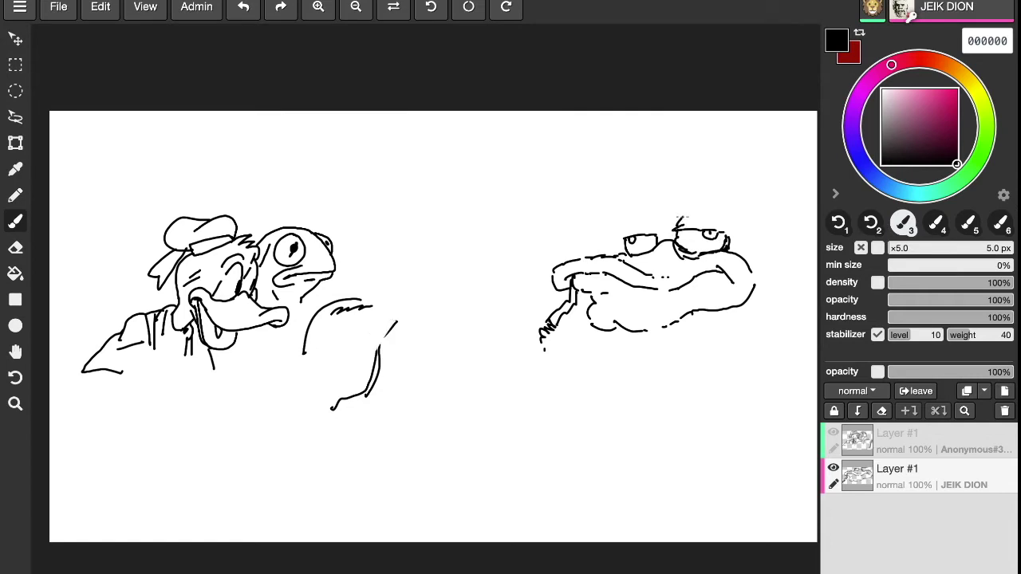
mouse_move(621, 237)
mouse_down()
mouse_move(643, 232)
mouse_move(634, 219)
mouse_move(644, 210)
mouse_move(659, 244)
mouse_up()
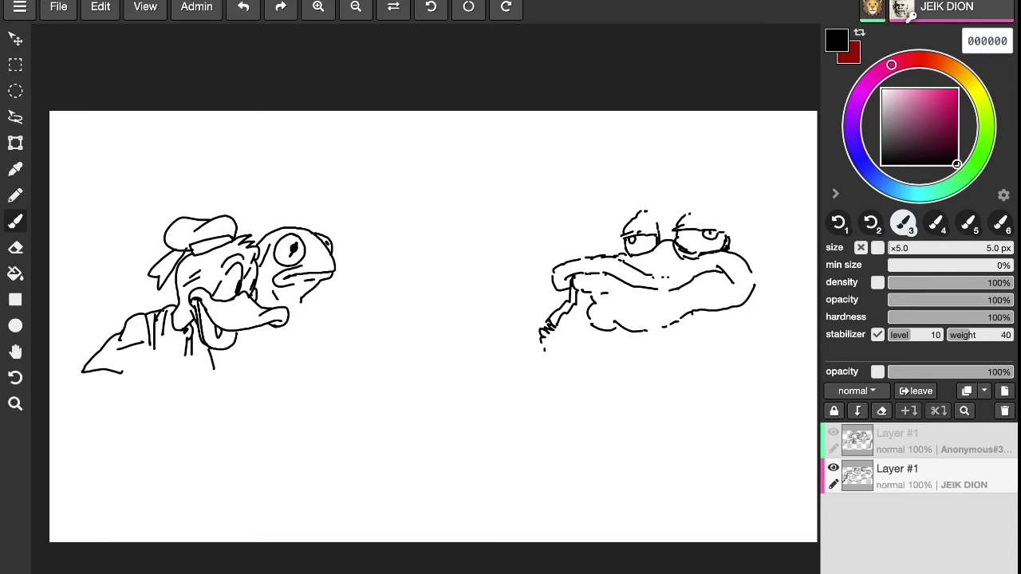
drag(725, 223, 731, 244)
Draw round aviator goggles with a bridge and strap buckle above the eyes, and a ribboned sailor cap across the canvas.
mouse_move(631, 157)
mouse_down()
mouse_move(618, 179)
mouse_move(637, 178)
mouse_move(645, 156)
mouse_move(611, 182)
mouse_move(642, 182)
mouse_move(654, 168)
mouse_move(650, 151)
mouse_move(627, 152)
mouse_move(627, 170)
mouse_move(681, 161)
mouse_move(682, 189)
mouse_move(715, 183)
mouse_up()
mouse_move(687, 150)
mouse_down()
mouse_move(715, 150)
mouse_move(718, 182)
mouse_move(691, 158)
mouse_move(713, 167)
mouse_move(704, 187)
mouse_up()
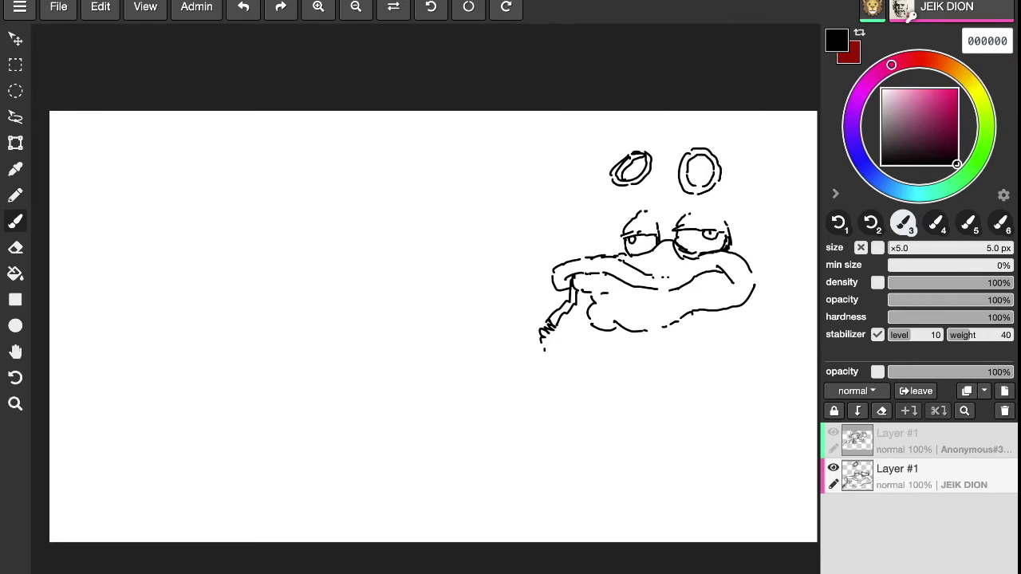
mouse_move(649, 154)
mouse_down()
mouse_move(607, 186)
mouse_move(651, 186)
mouse_move(661, 157)
mouse_move(682, 150)
mouse_move(674, 169)
mouse_move(703, 197)
mouse_move(726, 170)
mouse_move(676, 179)
mouse_move(711, 175)
mouse_up()
mouse_move(273, 142)
mouse_down()
mouse_move(299, 148)
mouse_move(309, 177)
mouse_move(249, 182)
mouse_up()
mouse_move(627, 155)
mouse_down()
mouse_move(642, 150)
mouse_move(667, 170)
mouse_up()
drag(286, 188, 258, 196)
drag(230, 156, 209, 196)
mouse_move(722, 166)
mouse_down()
mouse_move(736, 165)
mouse_move(725, 183)
mouse_move(743, 179)
mouse_up()
drag(743, 181, 731, 181)
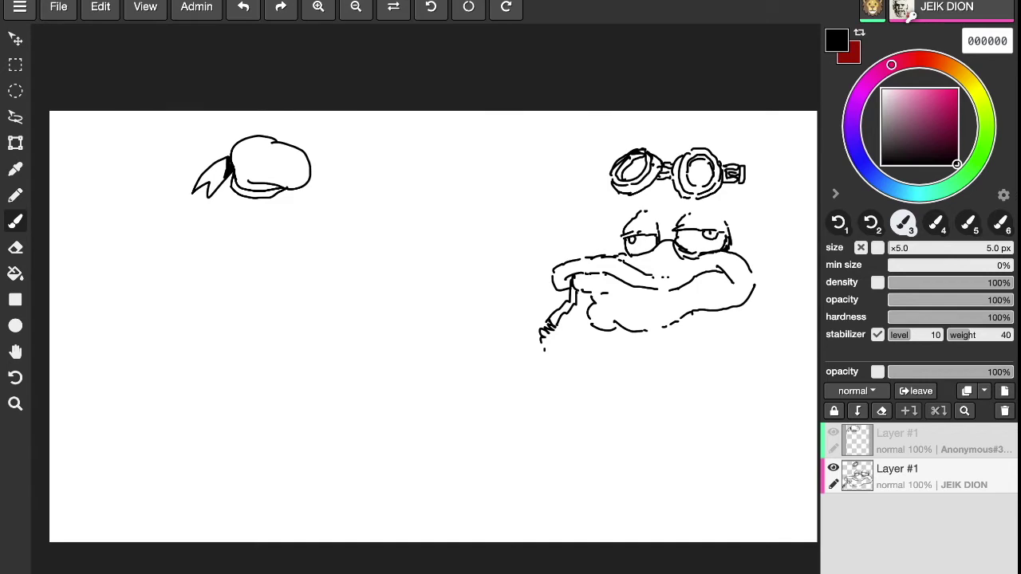
Draw the sailor duck's head, brow, sleepy eyes and bill under the cap, and outline the aviator duck's helmet with its strap.
mouse_move(279, 194)
mouse_down()
mouse_move(300, 199)
mouse_move(284, 213)
mouse_up()
key(ctrl+z)
mouse_move(228, 181)
mouse_down()
mouse_move(215, 194)
mouse_move(212, 247)
mouse_up()
mouse_move(236, 213)
mouse_down()
mouse_move(268, 221)
mouse_move(311, 206)
mouse_move(297, 218)
mouse_up()
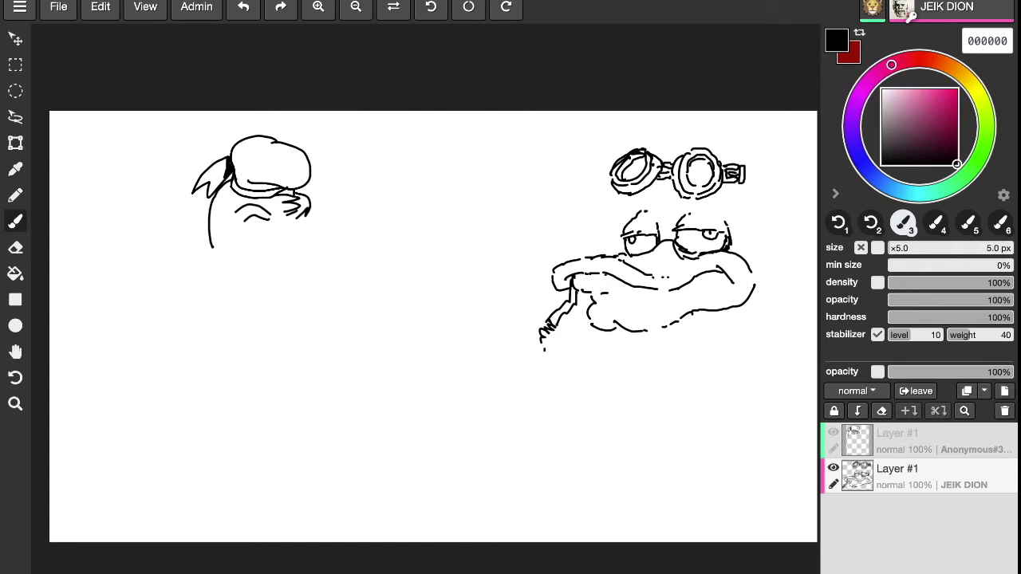
drag(243, 247, 273, 244)
mouse_move(245, 248)
mouse_down()
mouse_move(310, 242)
mouse_move(268, 257)
mouse_move(212, 255)
mouse_move(220, 271)
mouse_move(230, 264)
mouse_move(278, 278)
mouse_up()
mouse_move(309, 244)
mouse_down()
mouse_move(344, 256)
mouse_move(350, 272)
mouse_move(333, 263)
mouse_move(279, 279)
mouse_up()
mouse_move(745, 168)
mouse_down()
mouse_move(769, 183)
mouse_move(753, 192)
mouse_move(757, 179)
mouse_move(748, 194)
mouse_move(758, 199)
mouse_up()
mouse_move(303, 286)
mouse_down()
mouse_move(221, 271)
mouse_move(203, 252)
mouse_move(205, 269)
mouse_move(249, 284)
mouse_up()
mouse_move(627, 192)
mouse_down()
mouse_move(623, 205)
mouse_move(664, 197)
mouse_move(657, 192)
mouse_up()
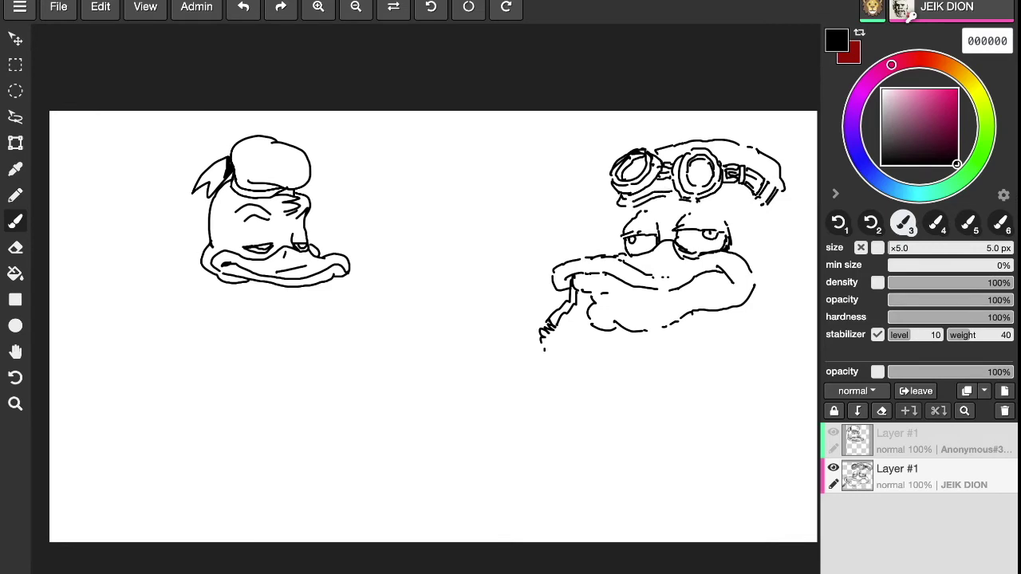
Draw a Smurf's head behind the sailor duck, and add the aviator duck's face edge, helmet flap and speckled fur collar.
mouse_move(311, 197)
mouse_down()
mouse_move(359, 161)
mouse_move(397, 194)
mouse_move(344, 196)
mouse_move(383, 208)
mouse_move(322, 253)
mouse_up()
drag(388, 214, 399, 240)
drag(615, 241, 606, 254)
drag(623, 209, 615, 237)
mouse_move(380, 234)
mouse_down()
mouse_move(355, 240)
mouse_move(366, 258)
mouse_move(385, 256)
mouse_move(386, 233)
mouse_move(398, 239)
mouse_move(385, 252)
mouse_move(398, 235)
mouse_move(394, 251)
mouse_move(414, 237)
mouse_move(432, 250)
mouse_move(426, 272)
mouse_move(378, 288)
mouse_move(349, 279)
mouse_up()
drag(787, 193, 786, 220)
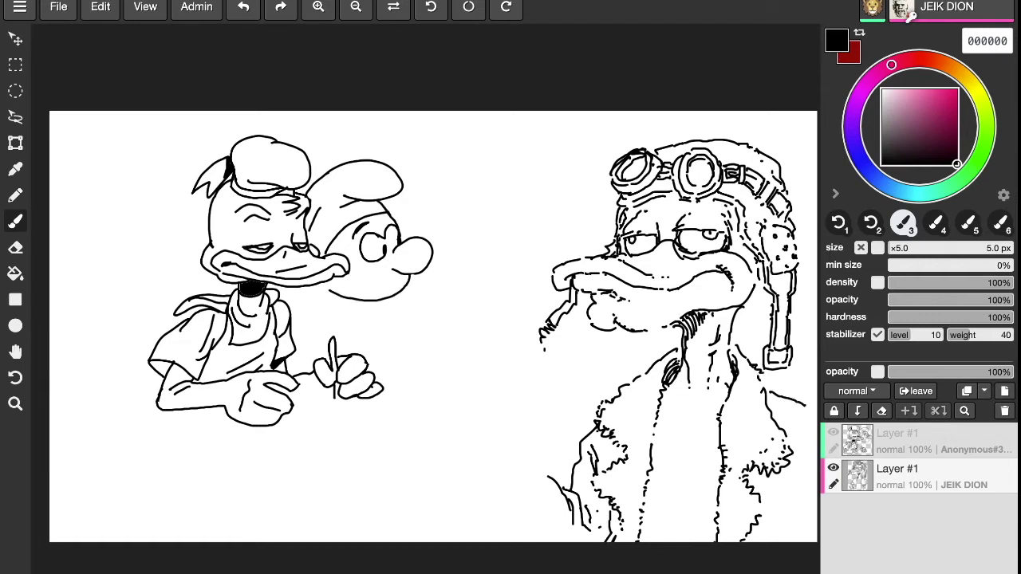
drag(761, 405, 768, 426)
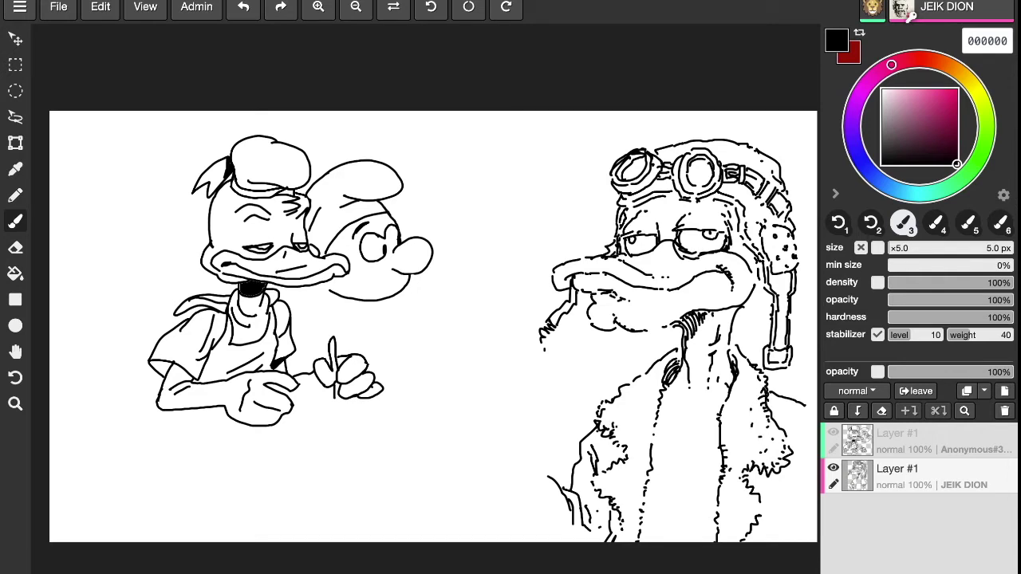
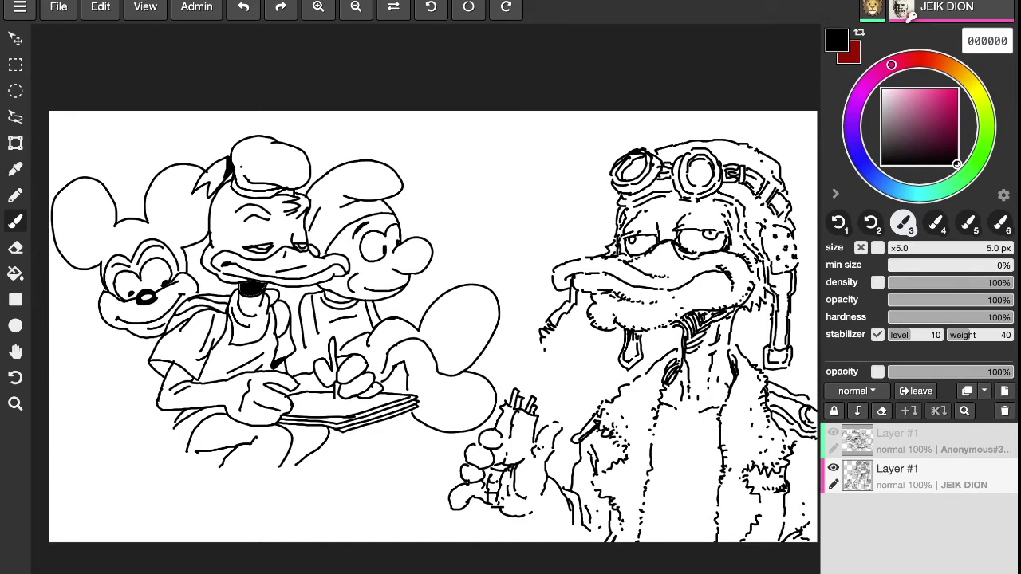
Ink the aviator duck's dark cuff and jacket folds, and add short clothing folds to the Smurf.
drag(548, 486, 548, 522)
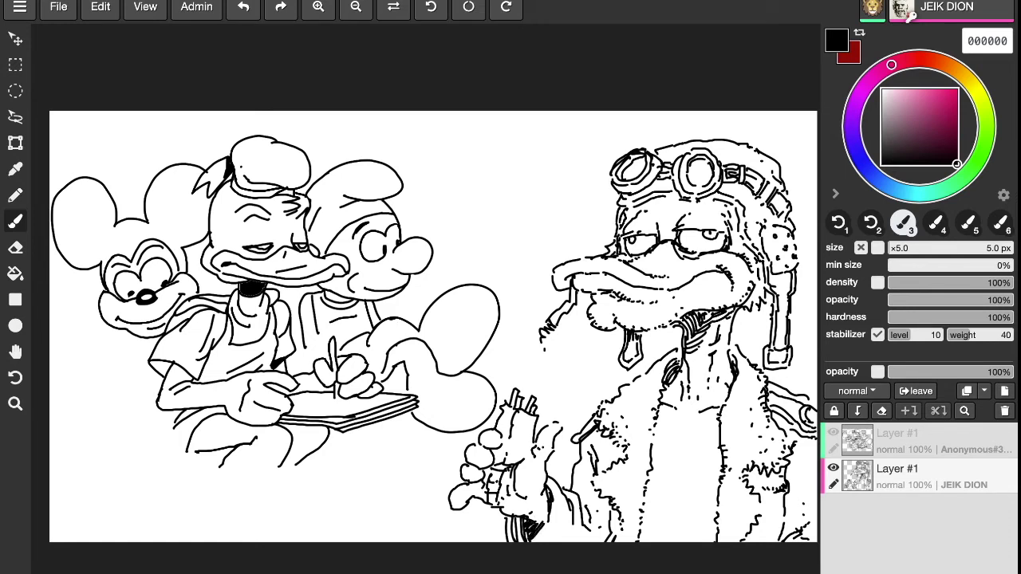
mouse_move(522, 515)
mouse_down()
mouse_move(520, 539)
mouse_move(554, 523)
mouse_move(555, 506)
mouse_move(583, 546)
mouse_up()
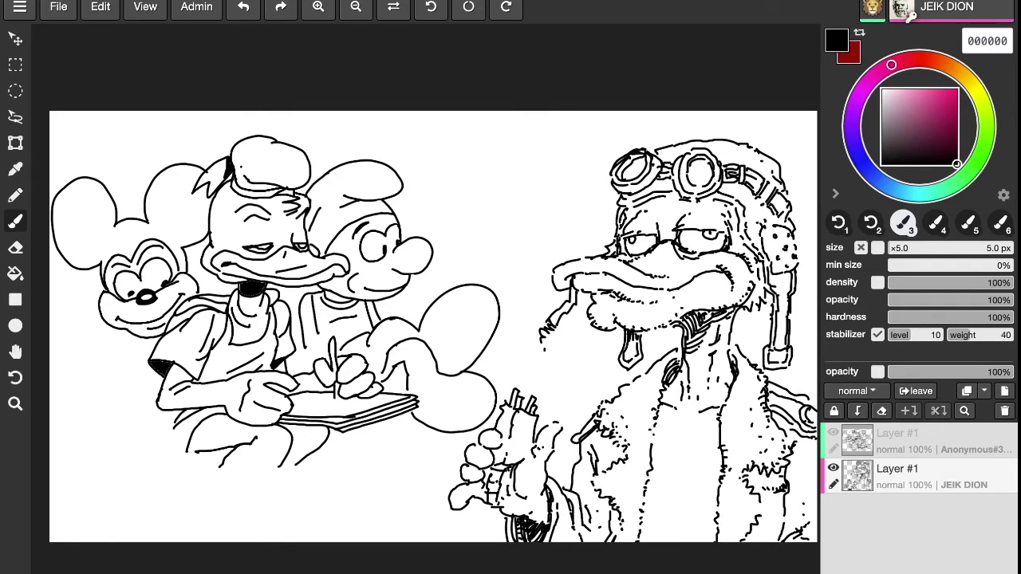
drag(581, 497, 600, 520)
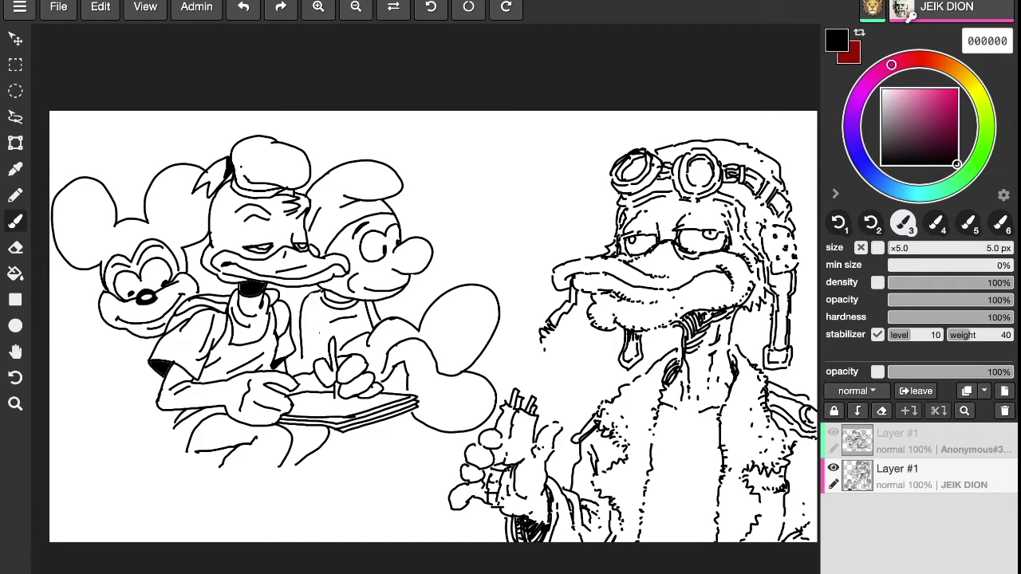
drag(311, 292, 317, 350)
drag(356, 342, 360, 351)
Draw the domed head of a frog-like creature behind the Smurf, with two bulging eyes, pupils and skin spots.
mouse_move(395, 169)
mouse_down()
mouse_move(435, 145)
mouse_move(460, 162)
mouse_move(428, 155)
mouse_move(483, 154)
mouse_move(525, 182)
mouse_up()
drag(468, 162, 475, 166)
click(473, 165)
click(455, 172)
click(414, 164)
click(411, 178)
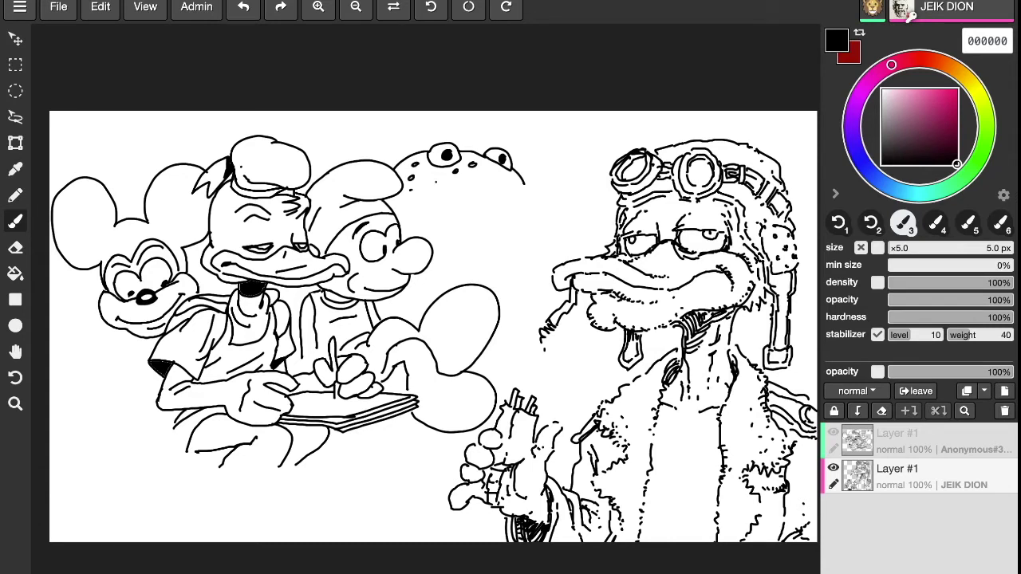
Draw the frog creature's snout, open blackened mouth with ragged lips, and broad rounded lower jaw.
mouse_move(394, 188)
mouse_down()
mouse_move(423, 204)
mouse_move(531, 207)
mouse_move(525, 182)
mouse_up()
mouse_move(396, 209)
mouse_down()
mouse_move(421, 217)
mouse_move(494, 206)
mouse_move(544, 219)
mouse_move(543, 206)
mouse_move(500, 223)
mouse_move(441, 215)
mouse_move(519, 217)
mouse_up()
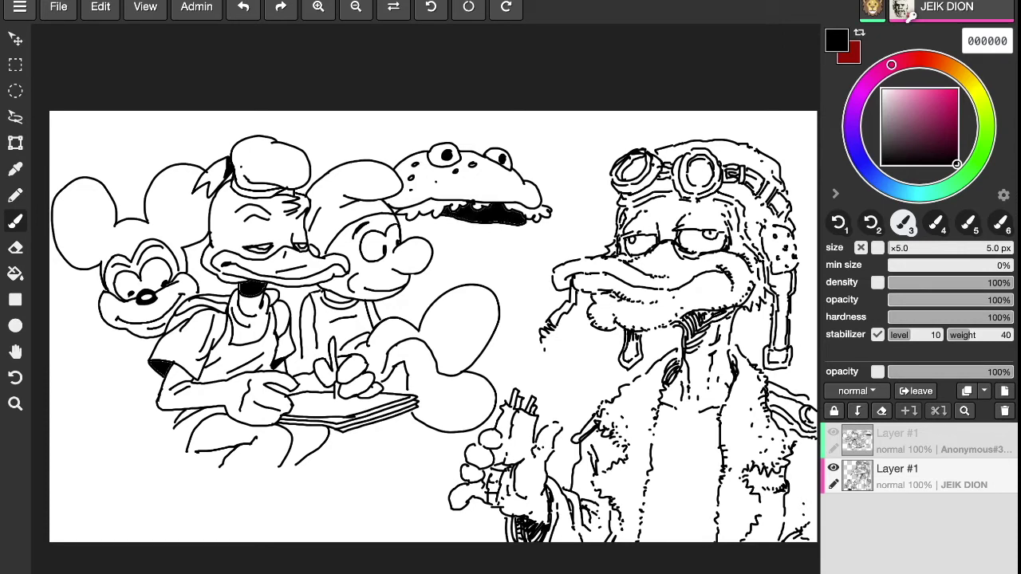
mouse_move(463, 230)
mouse_down()
mouse_move(515, 238)
mouse_move(520, 229)
mouse_up()
mouse_move(466, 227)
mouse_down()
mouse_move(449, 229)
mouse_move(445, 217)
mouse_move(402, 234)
mouse_move(395, 221)
mouse_move(413, 219)
mouse_up()
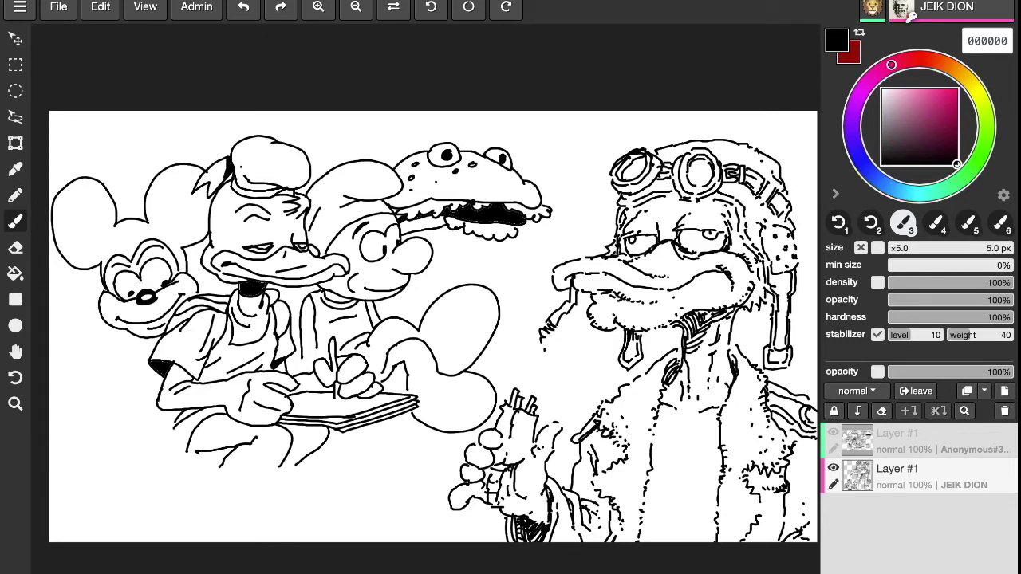
mouse_move(531, 226)
mouse_down()
mouse_move(513, 244)
mouse_move(535, 275)
mouse_move(409, 283)
mouse_up()
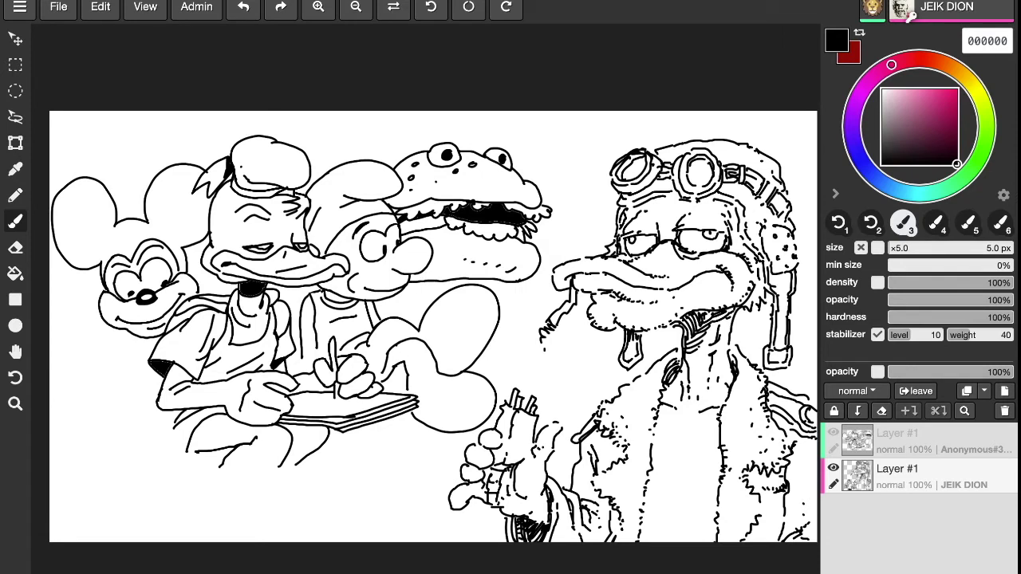
Draw the frog creature's raised fist and bent arm between its head and the aviator duck.
mouse_move(552, 142)
mouse_down()
mouse_move(563, 127)
mouse_move(574, 149)
mouse_move(595, 156)
mouse_move(574, 158)
mouse_move(602, 153)
mouse_move(593, 174)
mouse_up()
drag(588, 158, 590, 185)
mouse_move(536, 161)
mouse_down()
mouse_move(560, 187)
mouse_move(563, 222)
mouse_up()
mouse_move(586, 184)
mouse_down()
mouse_move(586, 243)
mouse_move(535, 222)
mouse_move(562, 248)
mouse_move(539, 250)
mouse_up()
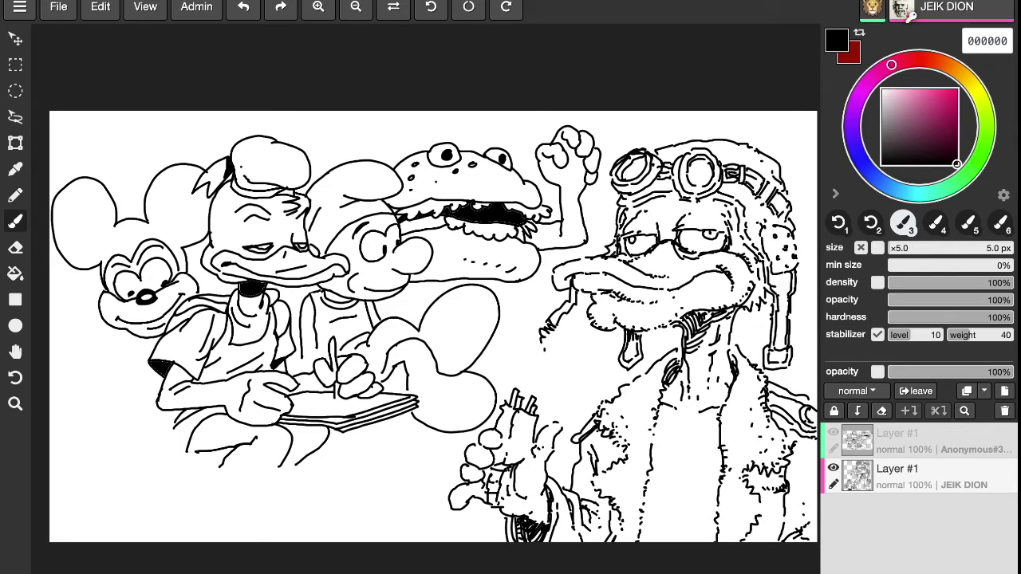
Draw a brimmed cap with a front emblem on the frog creature's head.
mouse_move(408, 156)
mouse_down()
mouse_move(426, 139)
mouse_move(479, 143)
mouse_move(450, 118)
mouse_move(402, 140)
mouse_move(394, 160)
mouse_up()
key(ctrl+z)
mouse_move(481, 125)
mouse_down()
mouse_move(524, 158)
mouse_move(512, 164)
mouse_up()
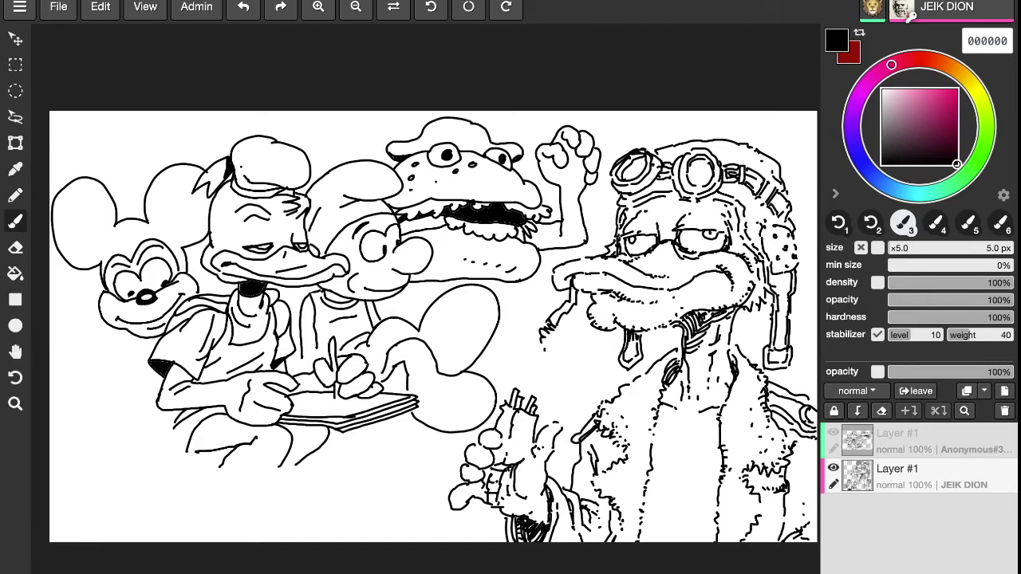
mouse_move(413, 142)
mouse_down()
mouse_move(470, 139)
mouse_move(452, 130)
mouse_move(480, 136)
mouse_move(471, 140)
mouse_up()
Erase the line under the frog creature's jaw and draw a collar, tie and jacket lapels in its place.
drag(526, 281, 417, 281)
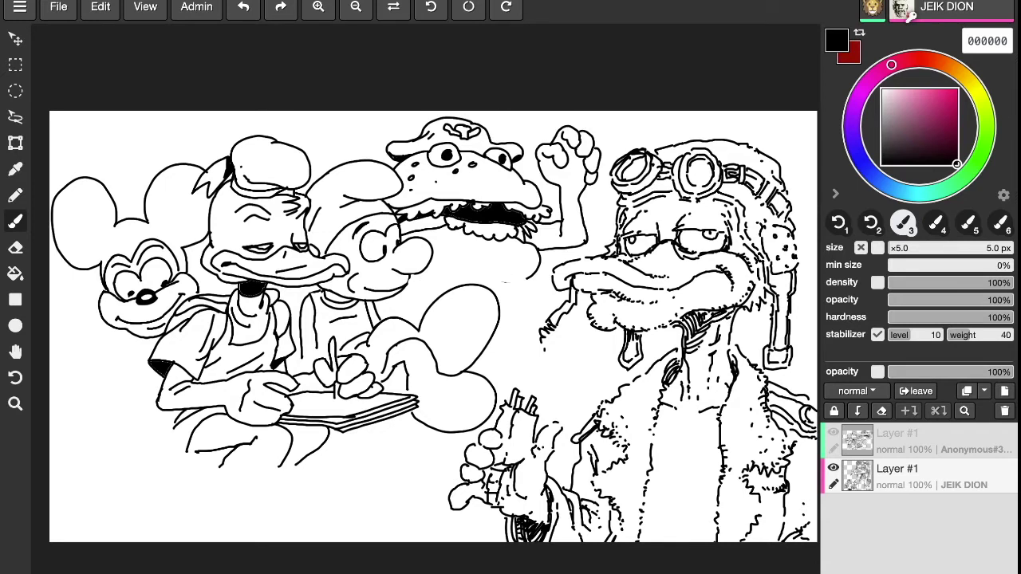
mouse_move(432, 250)
mouse_down()
mouse_move(478, 256)
mouse_move(468, 276)
mouse_move(424, 271)
mouse_move(496, 265)
mouse_move(477, 281)
mouse_move(469, 261)
mouse_move(461, 272)
mouse_move(469, 261)
mouse_move(463, 269)
mouse_move(506, 260)
mouse_move(502, 279)
mouse_move(523, 282)
mouse_move(508, 260)
mouse_move(497, 293)
mouse_move(504, 375)
mouse_move(493, 371)
mouse_up()
key(ctrl+z)
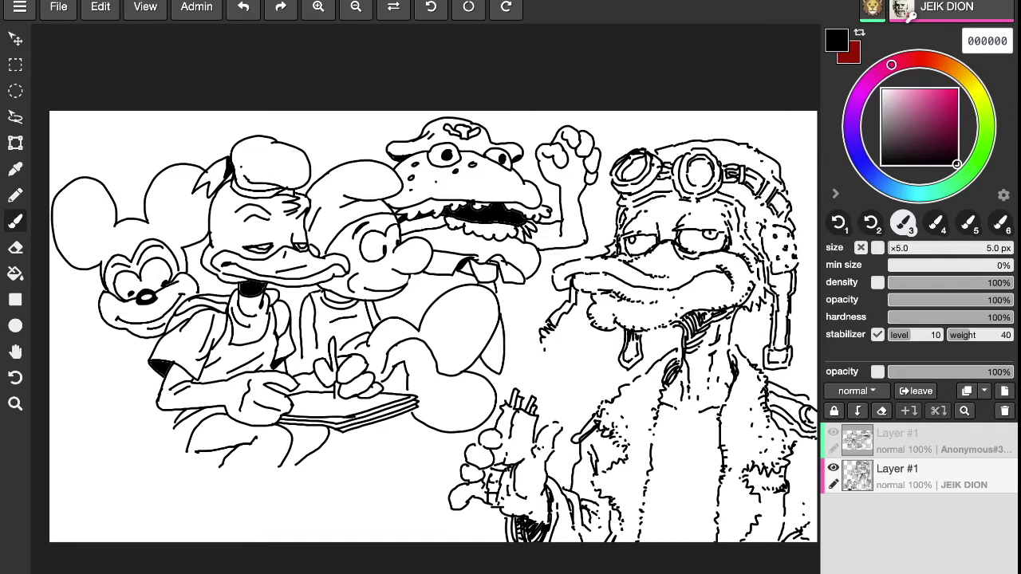
mouse_move(523, 288)
mouse_down()
mouse_move(505, 345)
mouse_move(530, 310)
mouse_up()
drag(532, 291, 505, 366)
drag(417, 276, 425, 312)
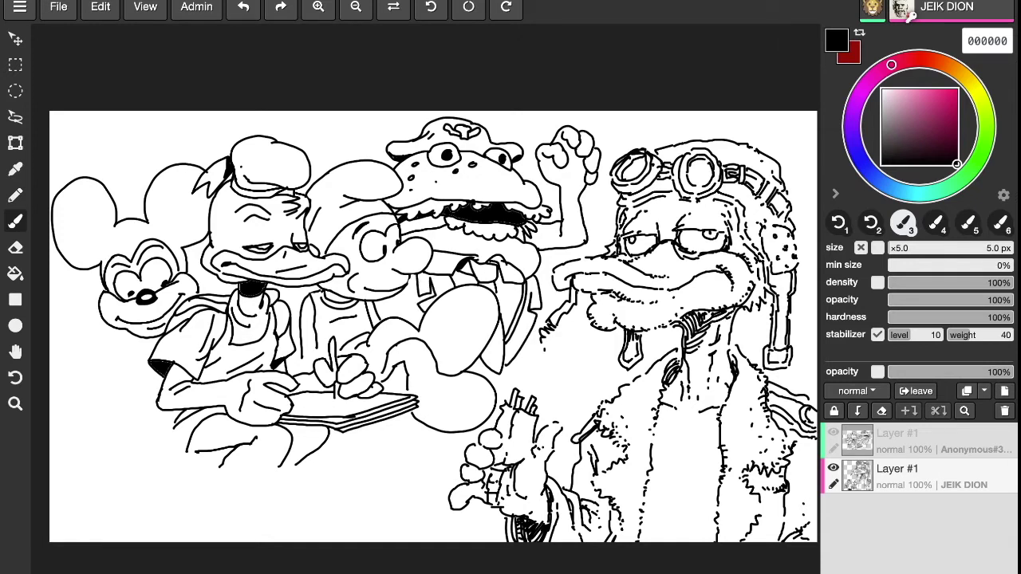
Redraw the lower tip of the frog creature's jacket, and add shoulder lines, chin strokes and a cheek spot.
key(ctrl+z)
drag(500, 349, 489, 369)
key(ctrl+z)
drag(505, 364, 489, 375)
mouse_move(547, 224)
mouse_down()
mouse_move(557, 246)
mouse_move(543, 298)
mouse_up()
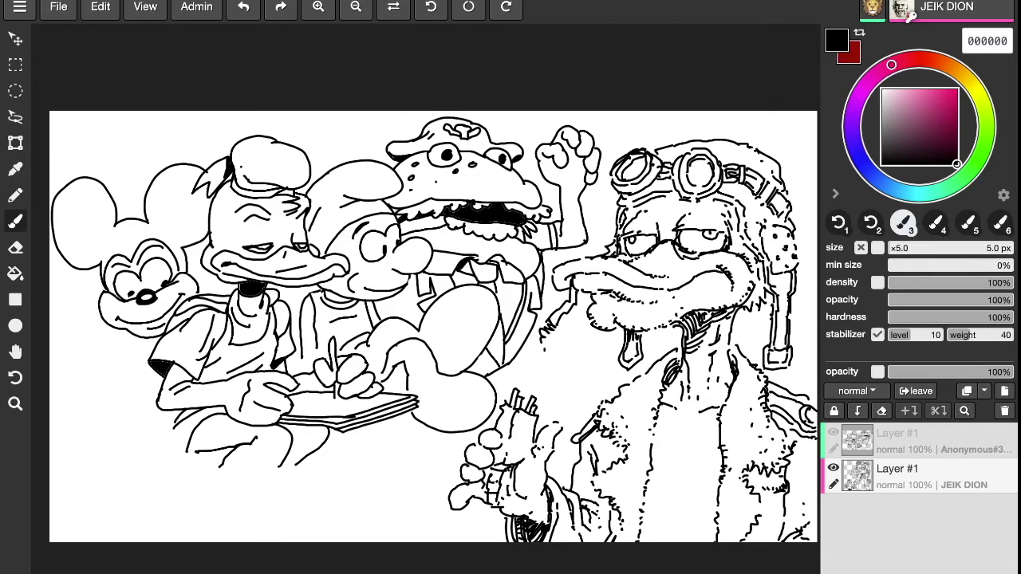
drag(510, 269, 539, 260)
click(504, 177)
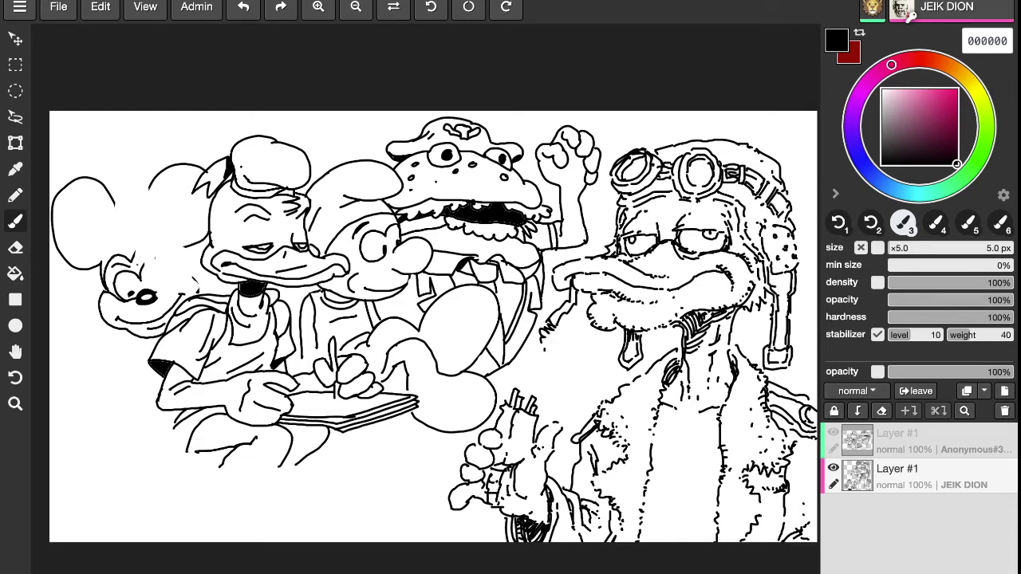
Erase the whole Mickey Mouse head behind the sailor duck.
mouse_move(181, 296)
mouse_down()
mouse_move(152, 332)
mouse_move(132, 320)
mouse_move(153, 297)
mouse_up()
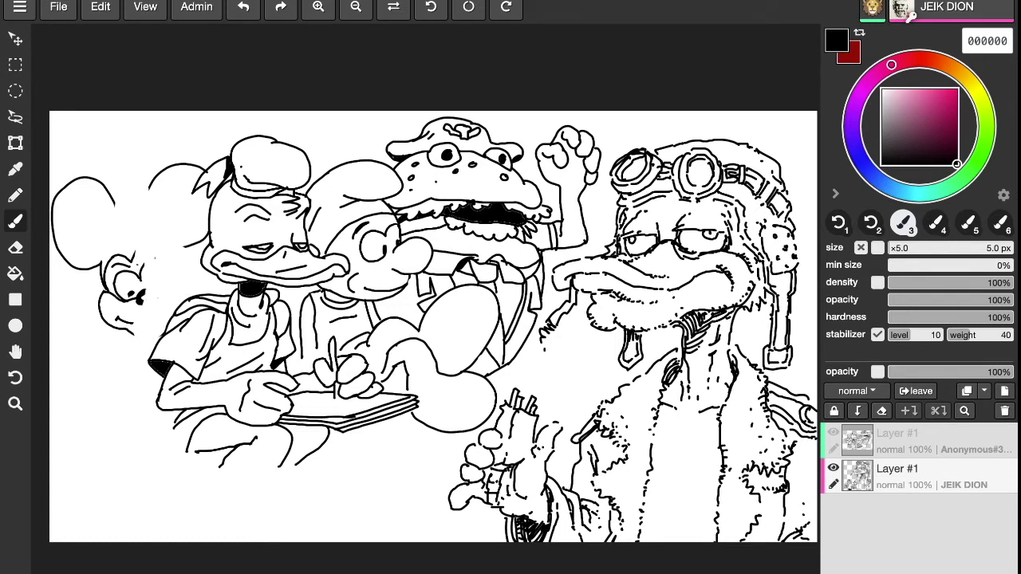
drag(204, 168, 150, 189)
mouse_move(116, 205)
mouse_down()
mouse_move(86, 177)
mouse_move(67, 263)
mouse_move(101, 271)
mouse_move(127, 301)
mouse_move(144, 296)
mouse_up()
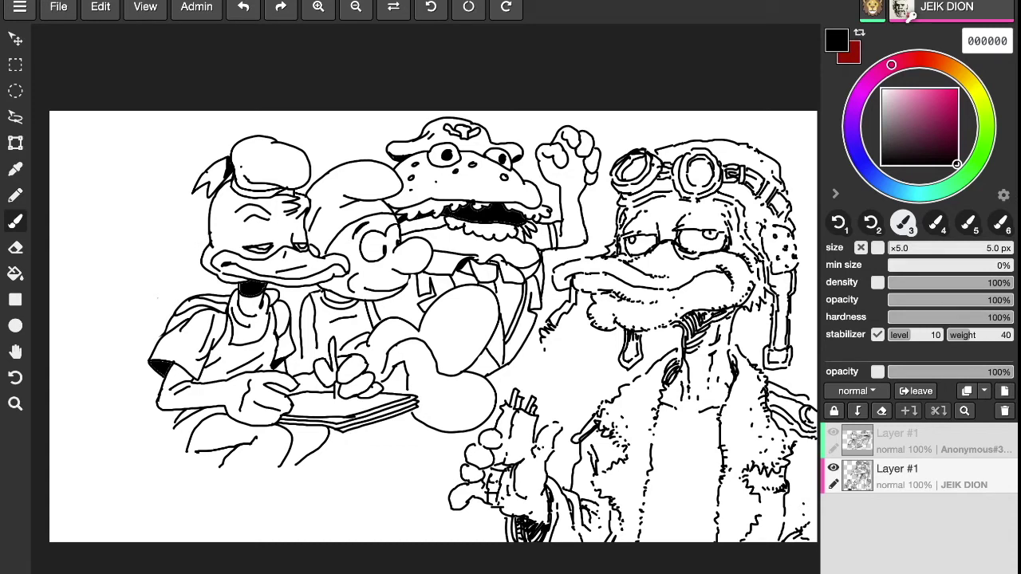
Draw feather tufts, a curved chest line and horizontal belly stripes inside the aviator duck's open jacket, with extra fur strokes.
drag(677, 442, 671, 431)
drag(680, 441, 678, 429)
drag(684, 438, 692, 425)
mouse_move(694, 435)
mouse_down()
mouse_move(699, 428)
mouse_move(672, 466)
mouse_move(696, 471)
mouse_move(714, 453)
mouse_up()
mouse_move(651, 453)
mouse_down()
mouse_move(676, 479)
mouse_move(722, 458)
mouse_move(721, 477)
mouse_up()
drag(651, 473, 720, 485)
mouse_move(647, 500)
mouse_down()
mouse_move(720, 498)
mouse_move(691, 512)
mouse_move(720, 512)
mouse_up()
drag(643, 527, 723, 526)
drag(657, 534, 676, 534)
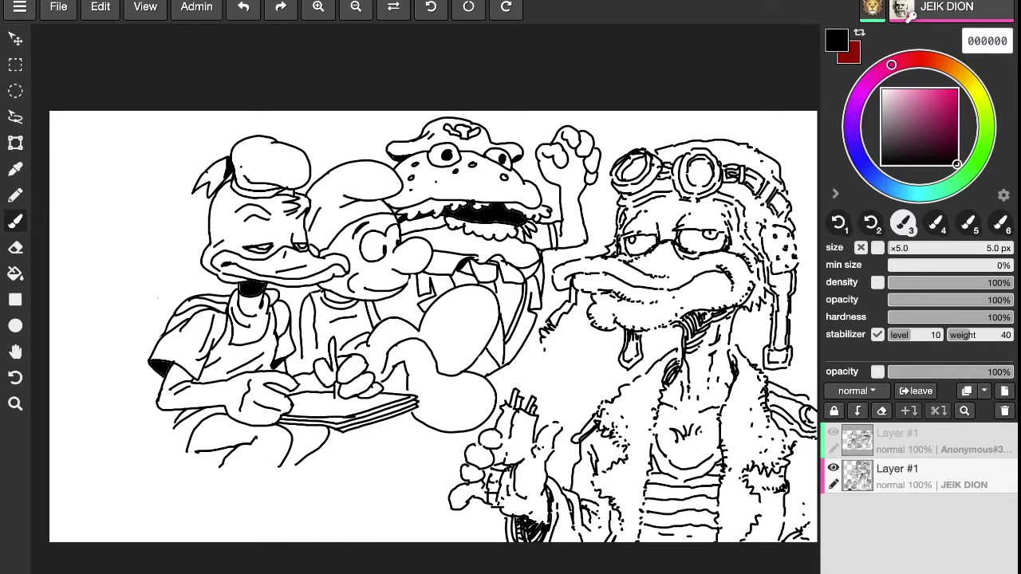
drag(672, 461, 683, 450)
mouse_move(680, 459)
mouse_down()
mouse_move(691, 443)
mouse_move(672, 434)
mouse_up()
drag(596, 477, 601, 453)
Add collar and shirt folds to the sailor duck, a small pointed tip behind its sleeve, and its rounded rear.
drag(193, 309, 176, 325)
mouse_move(152, 370)
mouse_down()
mouse_move(135, 387)
mouse_move(159, 395)
mouse_up()
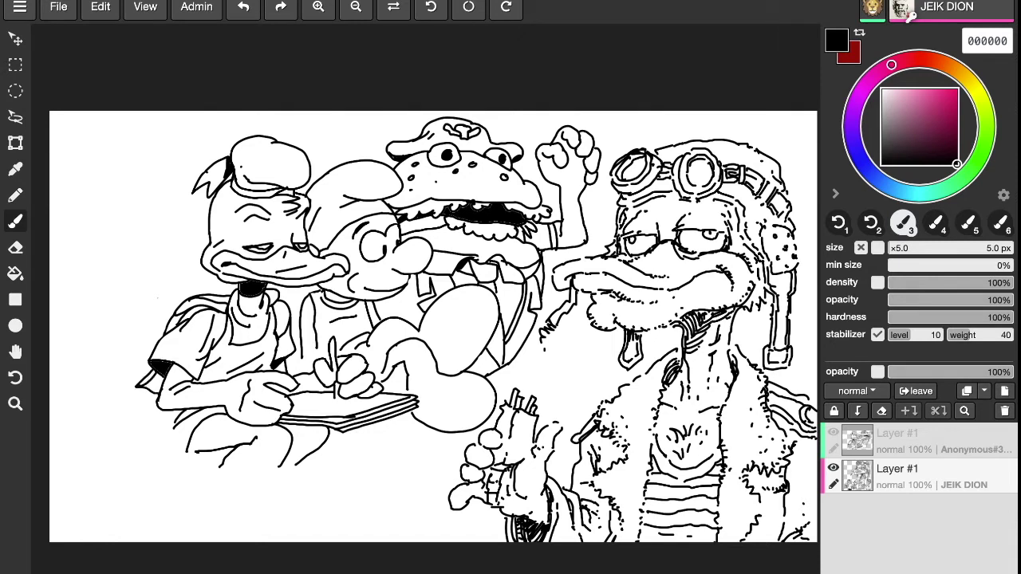
key(ctrl+z)
drag(268, 304, 265, 322)
mouse_move(169, 412)
mouse_down()
mouse_move(165, 426)
mouse_move(197, 451)
mouse_move(186, 453)
mouse_up()
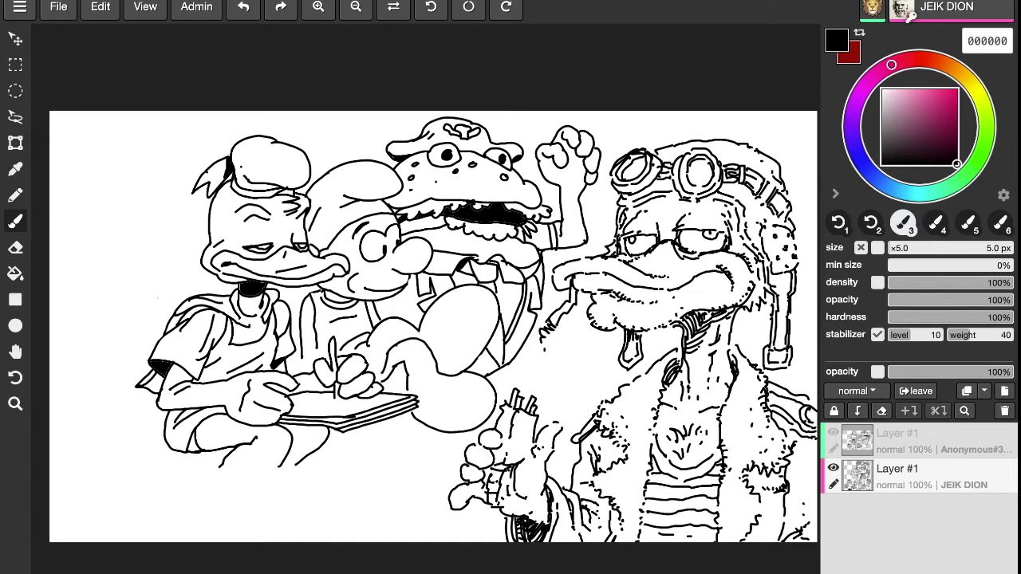
Draw the sailor duck's bent lower legs and long webbed feet.
drag(275, 465, 235, 493)
drag(296, 461, 265, 490)
mouse_move(223, 464)
mouse_down()
mouse_move(193, 481)
mouse_move(221, 526)
mouse_up()
drag(243, 488, 276, 513)
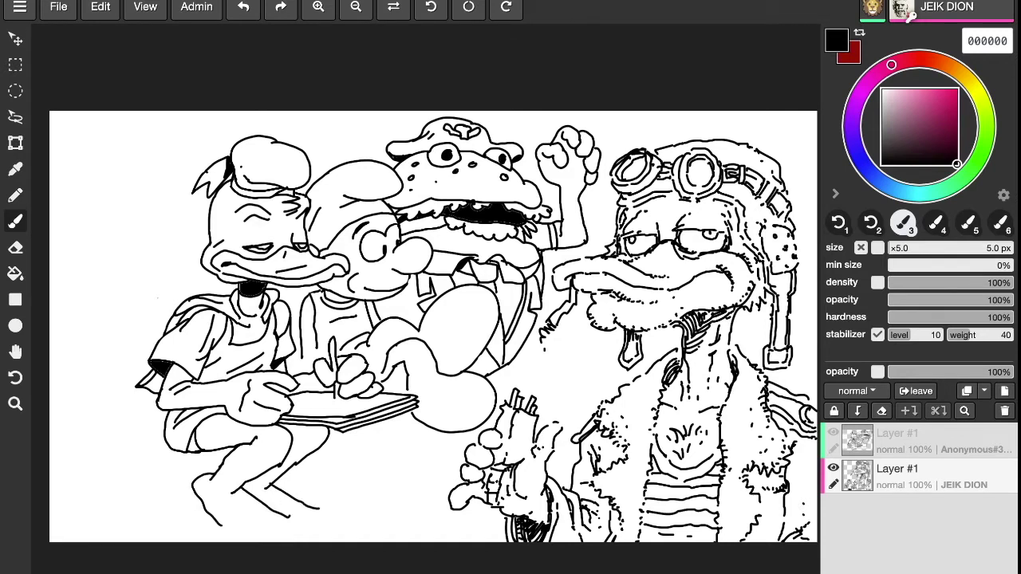
mouse_move(310, 515)
mouse_down()
mouse_move(337, 530)
mouse_move(221, 527)
mouse_move(306, 533)
mouse_move(375, 517)
mouse_move(346, 509)
mouse_up()
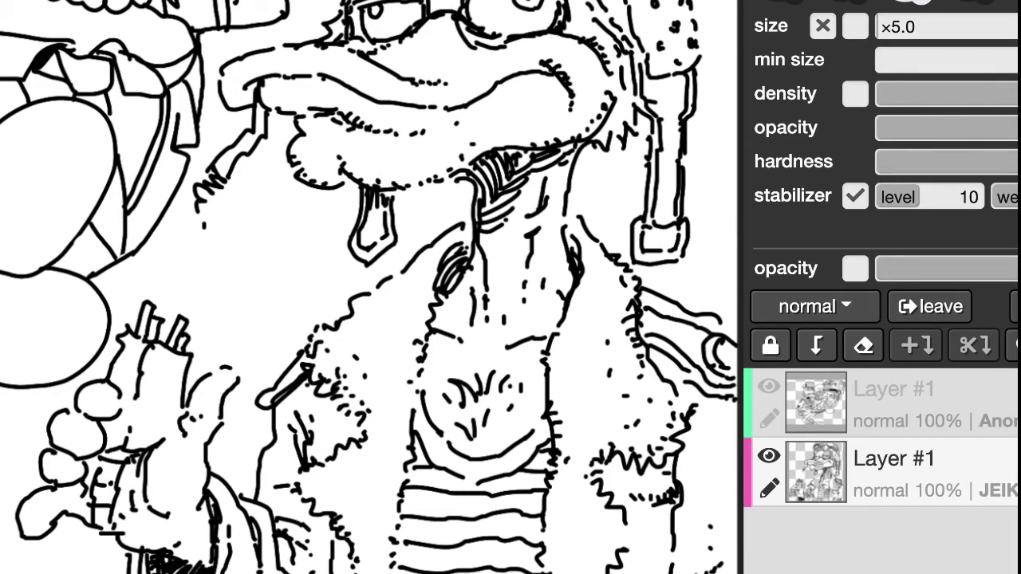
Draw a hippo's ears, top of the head and two small eyes in the space behind the sailor duck.
drag(351, 280, 628, 528)
mouse_move(383, 326)
mouse_down()
mouse_move(588, 463)
mouse_move(628, 471)
mouse_up()
scroll(628, 471, down, 2)
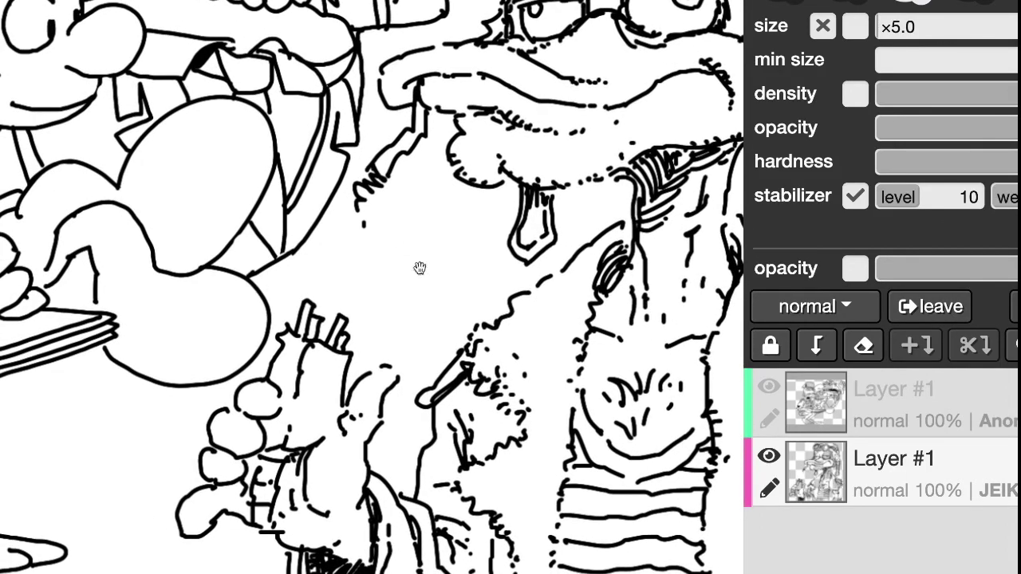
scroll(404, 245, down, 5)
scroll(523, 367, down, 5)
scroll(522, 367, up, 5)
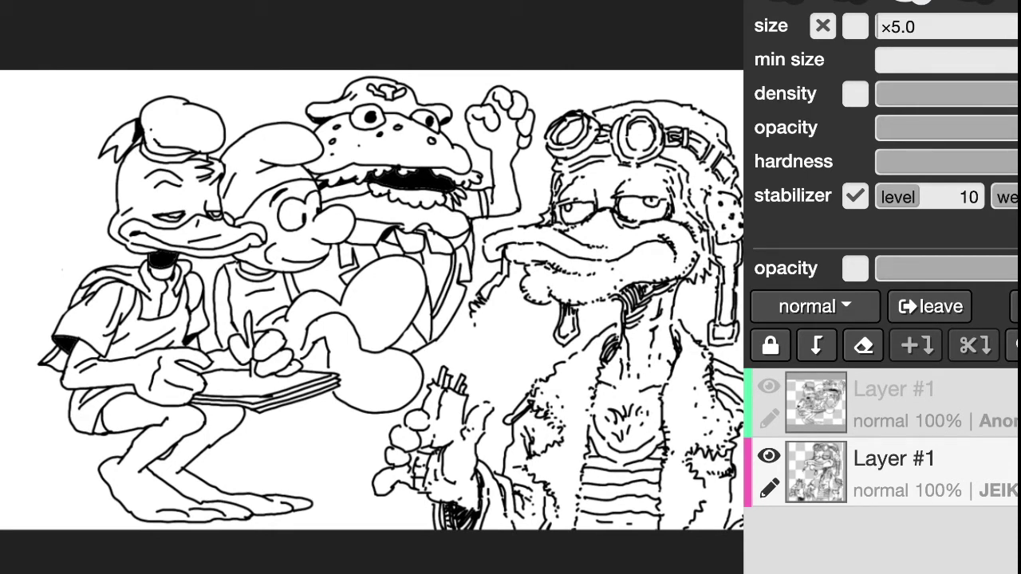
mouse_move(57, 163)
mouse_down()
mouse_move(24, 169)
mouse_move(3, 149)
mouse_move(8, 194)
mouse_move(71, 171)
mouse_move(93, 142)
mouse_move(90, 180)
mouse_up()
mouse_move(216, 387)
mouse_down()
mouse_move(335, 399)
mouse_move(285, 410)
mouse_up()
drag(84, 231, 89, 253)
drag(141, 229, 140, 254)
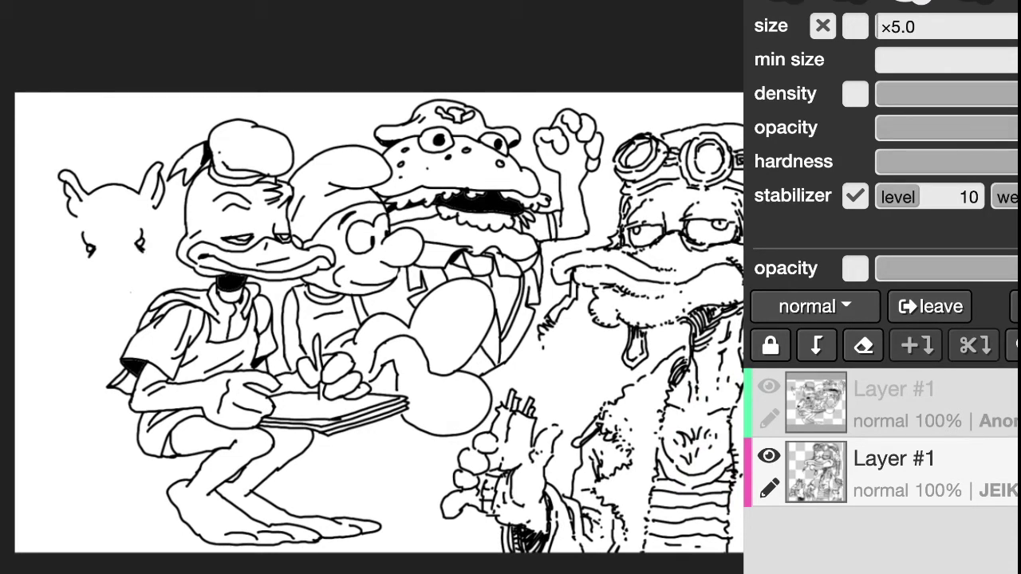
Draw the hippo's cheeks and large round snout with nostril, and close the outline behind the sailor duck.
mouse_move(73, 217)
mouse_down()
mouse_move(66, 246)
mouse_move(77, 276)
mouse_move(44, 308)
mouse_move(58, 310)
mouse_move(51, 327)
mouse_move(73, 310)
mouse_move(63, 373)
mouse_move(121, 361)
mouse_up()
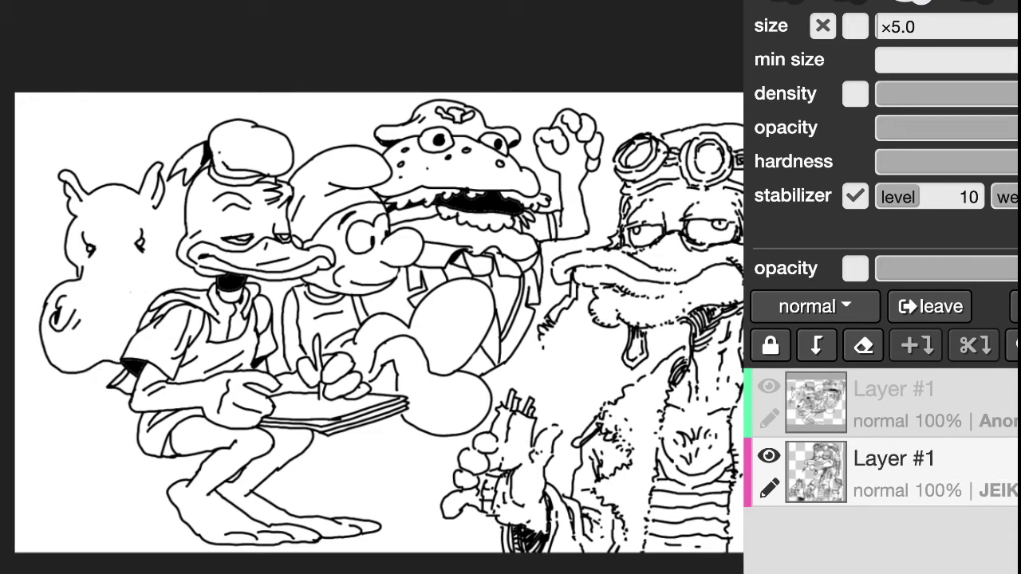
mouse_move(145, 253)
mouse_down()
mouse_move(150, 278)
mouse_move(182, 287)
mouse_up()
mouse_move(158, 204)
mouse_down()
mouse_move(170, 240)
mouse_move(153, 272)
mouse_up()
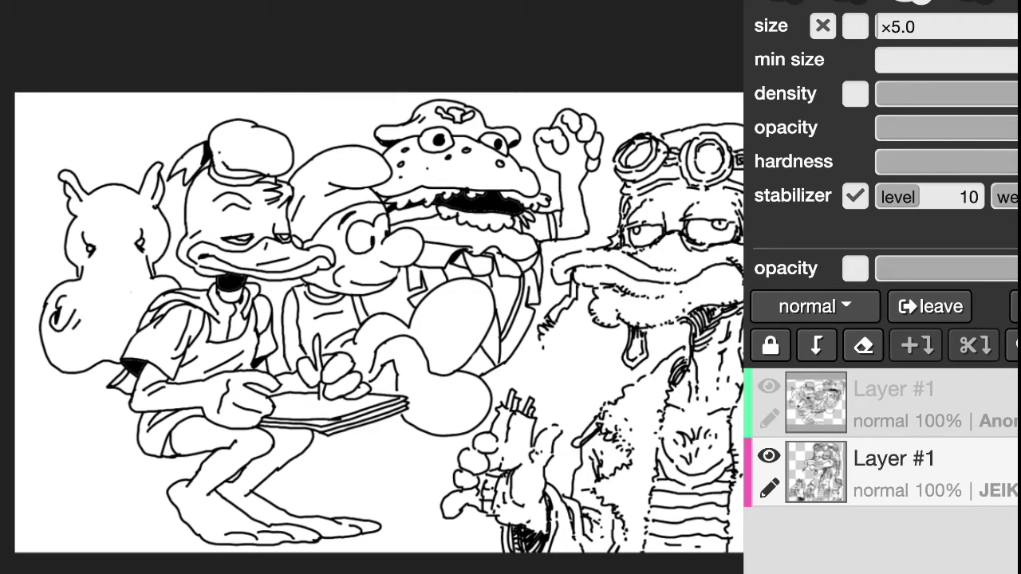
drag(94, 283, 144, 283)
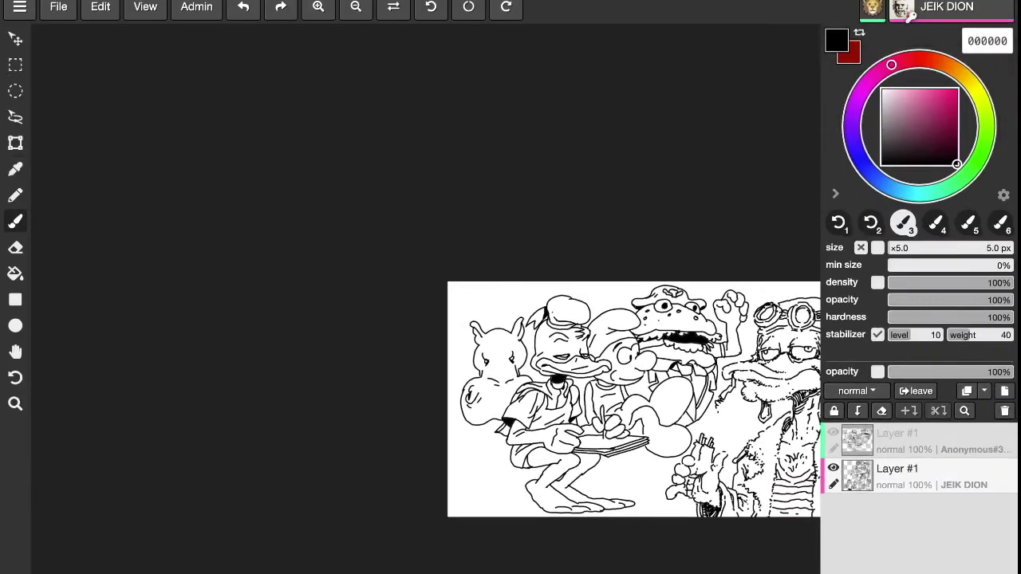
Draw the hippo's large rounded back around its head, with its side, legs and feet below.
key(space)
drag(495, 381, 201, 301)
click(319, 7)
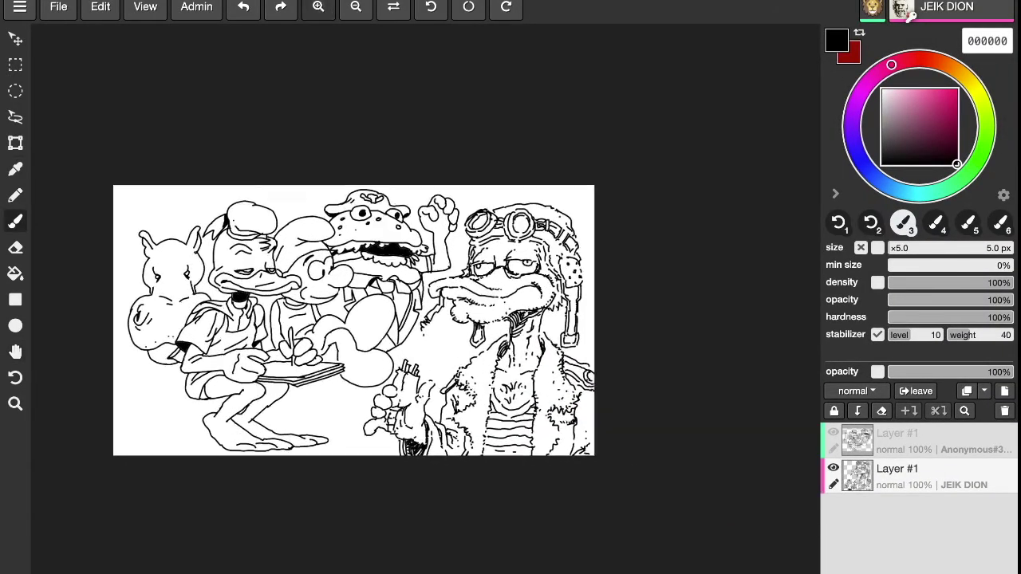
click(318, 8)
click(318, 7)
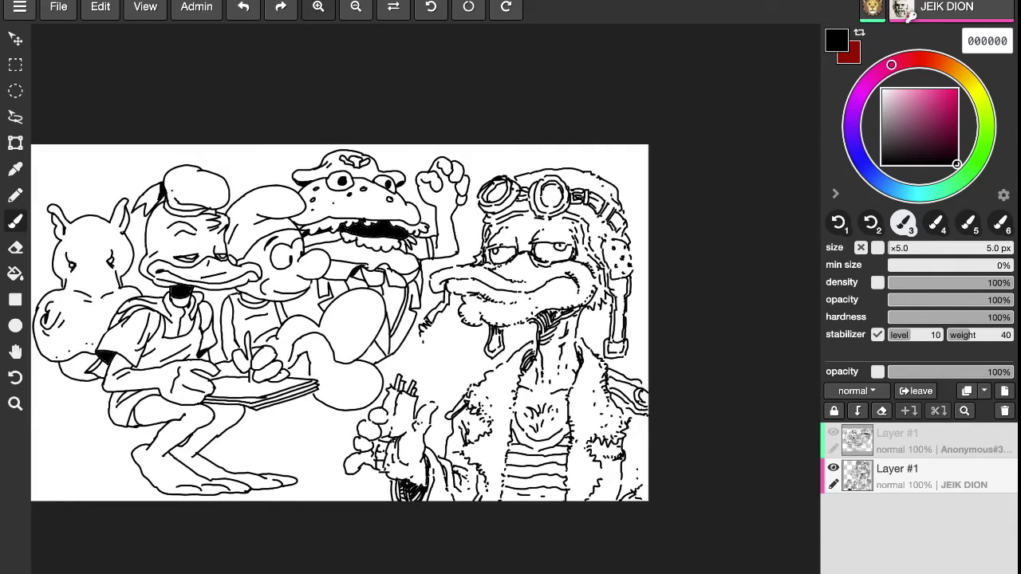
click(318, 6)
key(space)
drag(310, 318, 433, 322)
mouse_move(230, 174)
mouse_down()
mouse_move(99, 191)
mouse_move(96, 316)
mouse_up()
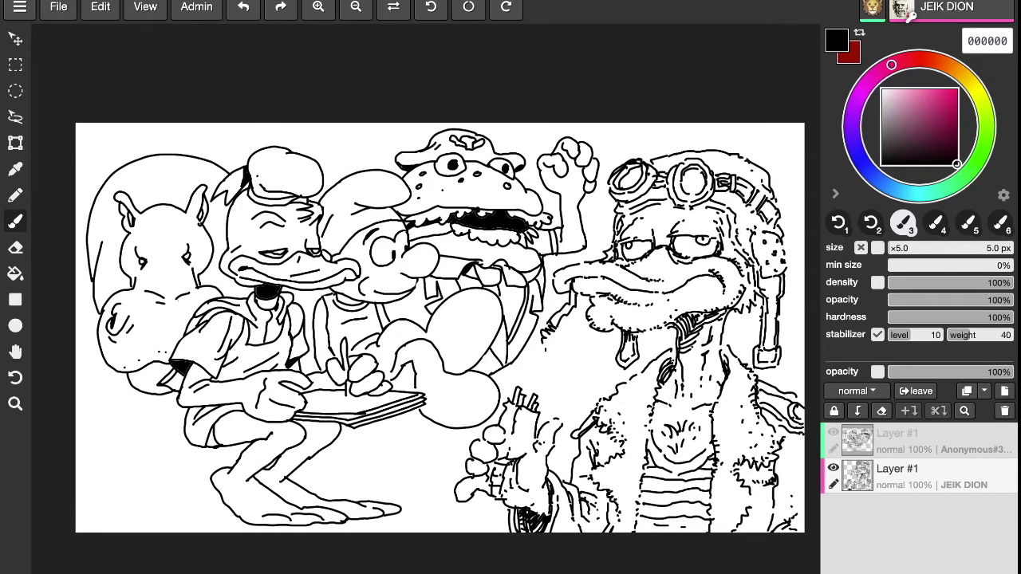
drag(232, 280, 235, 295)
mouse_move(96, 307)
mouse_down()
mouse_move(93, 383)
mouse_move(119, 410)
mouse_move(125, 400)
mouse_move(147, 404)
mouse_move(145, 415)
mouse_move(153, 394)
mouse_move(169, 421)
mouse_move(185, 421)
mouse_move(161, 401)
mouse_up()
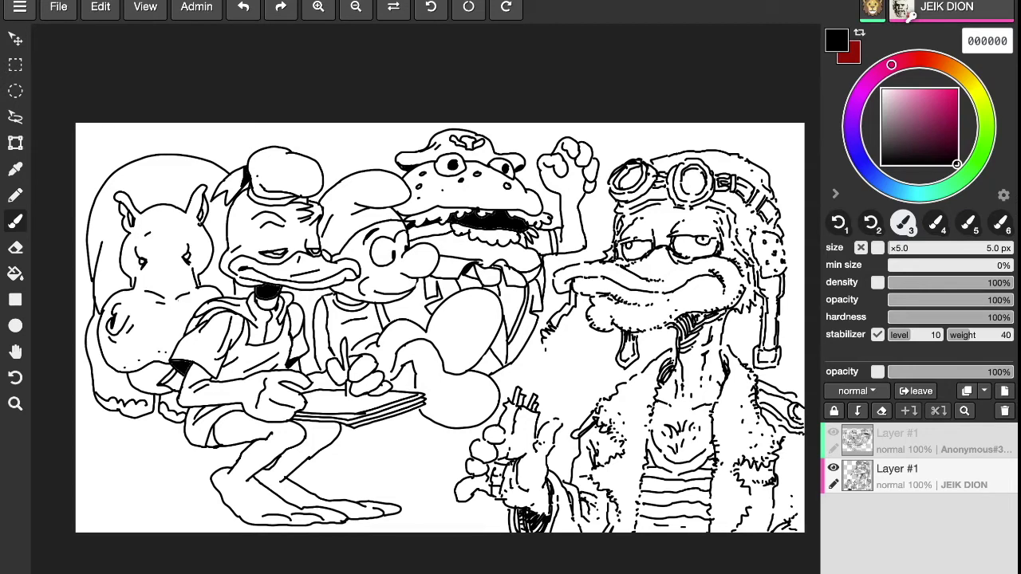
Draw a tiny cap on top of the hippo's head between its ears.
mouse_move(140, 206)
mouse_down()
mouse_move(187, 194)
mouse_move(185, 209)
mouse_up()
key(ctrl+z)
key(ctrl+y)
mouse_move(150, 190)
mouse_down()
mouse_move(177, 186)
mouse_move(160, 168)
mouse_move(173, 179)
mouse_move(178, 161)
mouse_move(179, 188)
mouse_up()
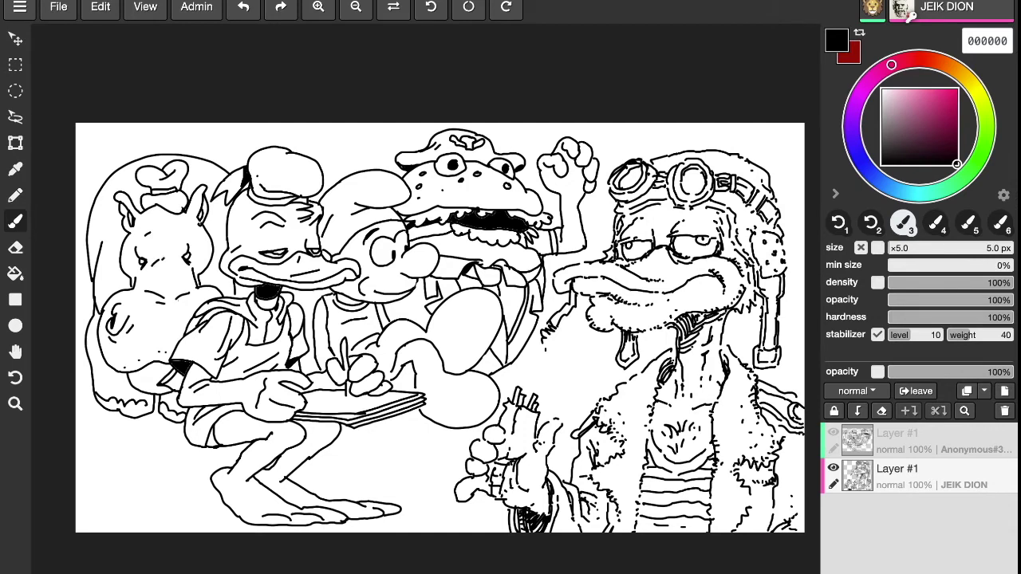
Add small detail strokes to the hippo's foot, chin and nostril, a lip line to the Smurf, and a mark on the aviator duck's cigarette pack.
drag(147, 398, 152, 405)
drag(138, 374, 146, 379)
drag(121, 302, 134, 298)
drag(370, 290, 413, 290)
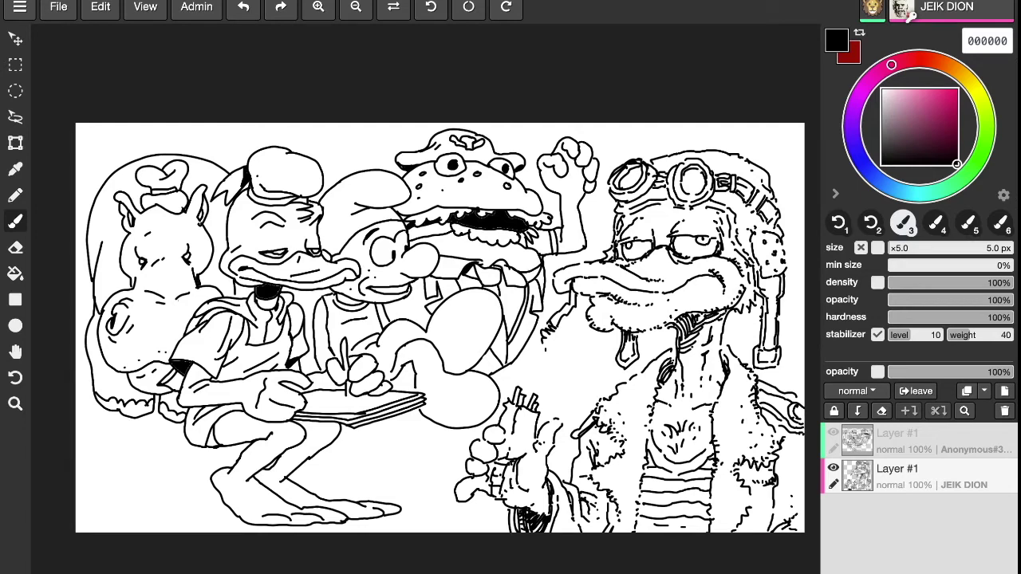
drag(522, 422, 520, 436)
key(space)
mouse_move(447, 433)
mouse_down()
mouse_move(396, 435)
mouse_move(438, 422)
mouse_up()
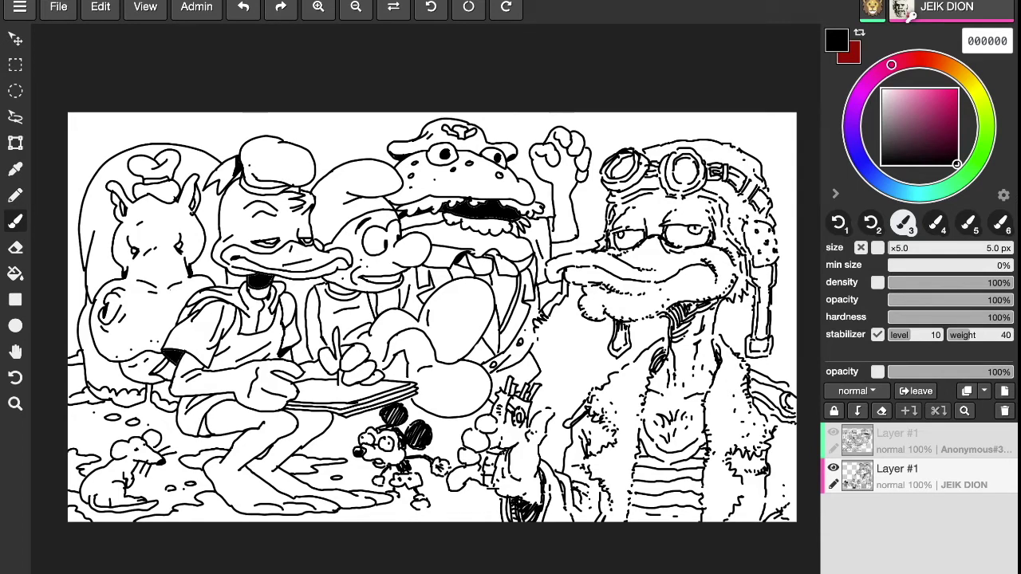
Fill gaps around the cartoon group with flat ground stones and partly cropped characters' heads along the canvas's upper edge.
drag(602, 469, 611, 484)
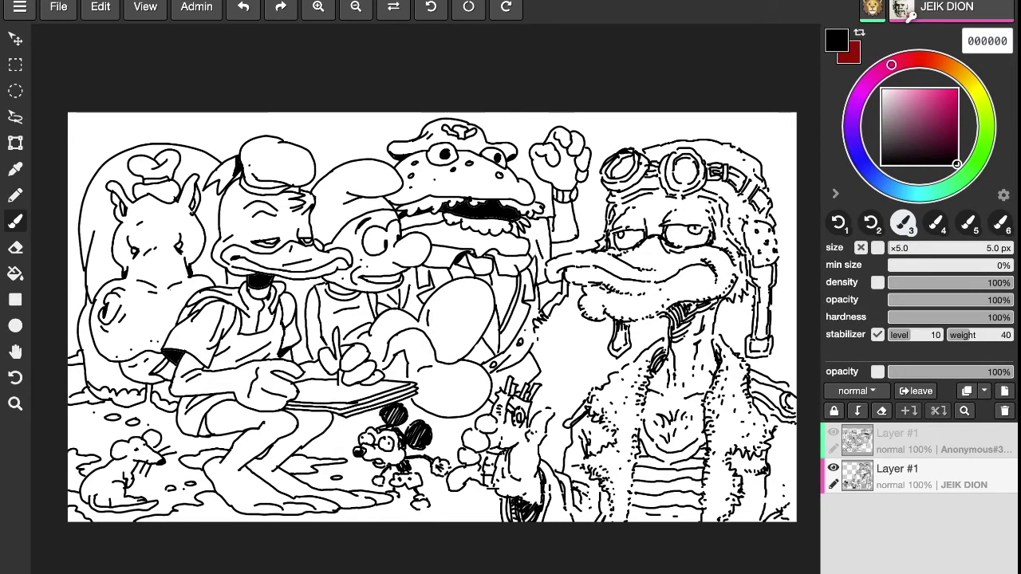
mouse_move(547, 356)
mouse_down()
mouse_move(590, 362)
mouse_move(548, 373)
mouse_up()
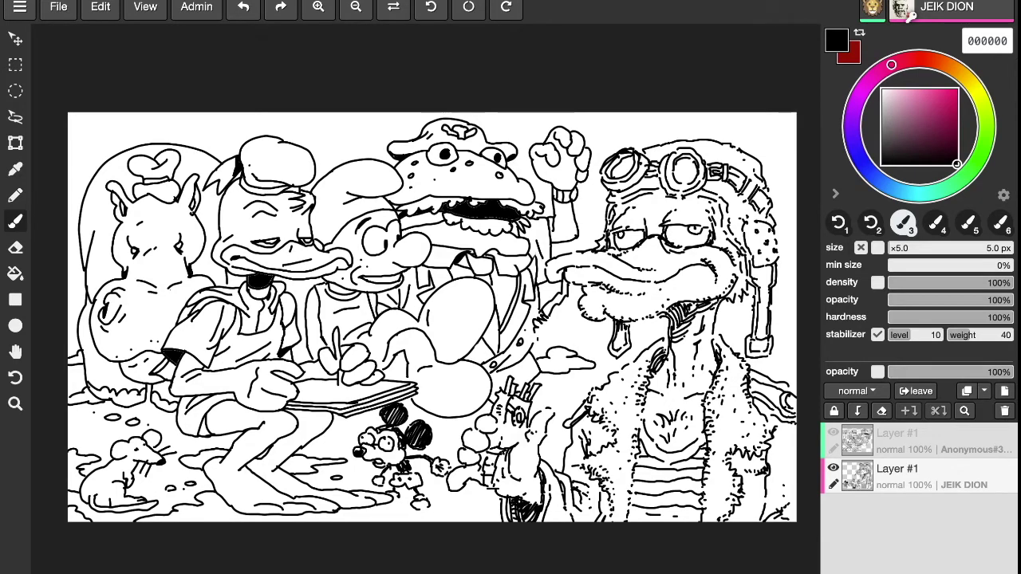
mouse_move(566, 347)
mouse_down()
mouse_move(584, 344)
mouse_move(576, 352)
mouse_up()
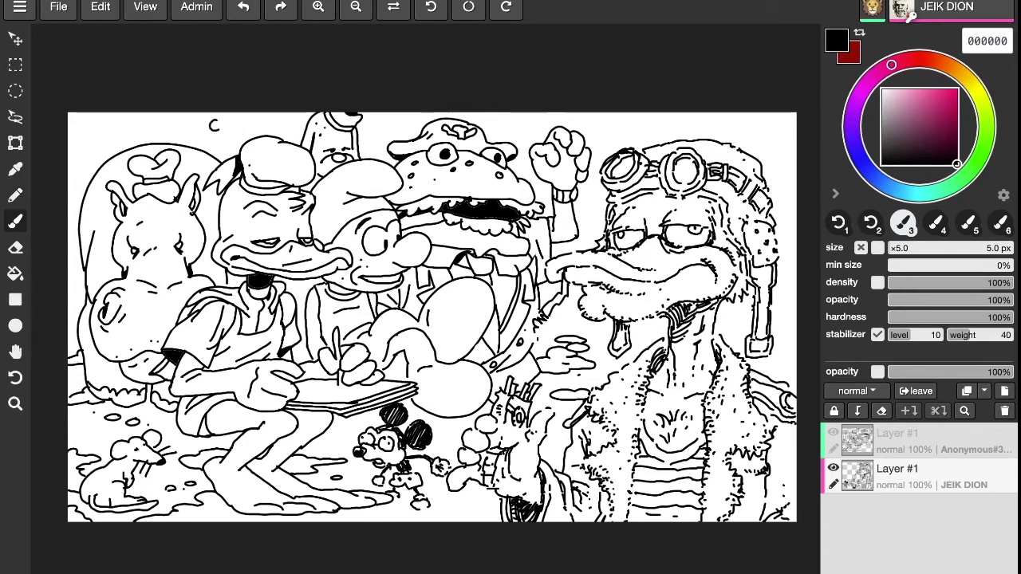
click(216, 124)
mouse_move(213, 126)
mouse_down()
mouse_move(211, 148)
mouse_move(274, 132)
mouse_up()
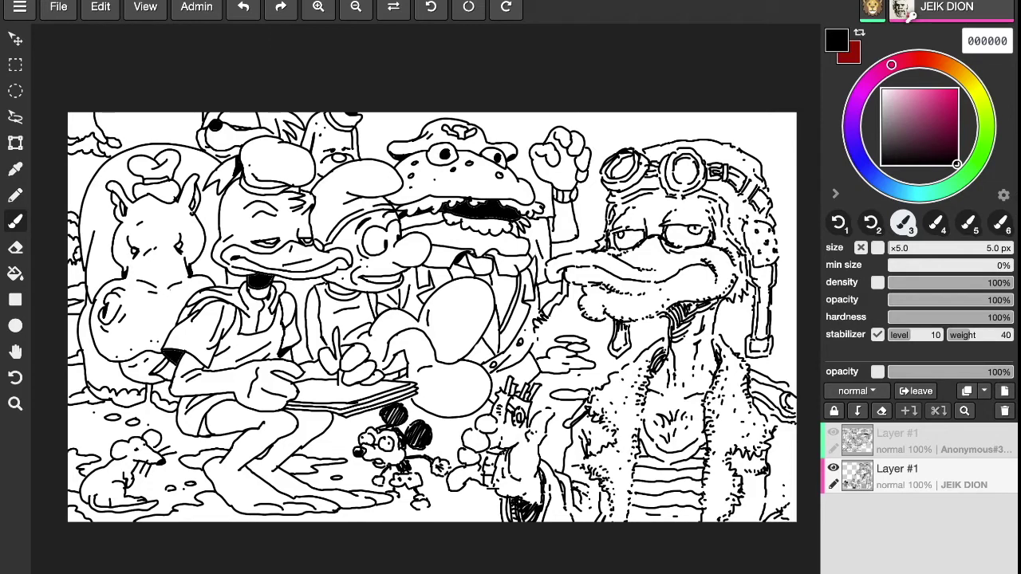
mouse_move(468, 501)
mouse_down()
mouse_move(484, 504)
mouse_move(458, 502)
mouse_up()
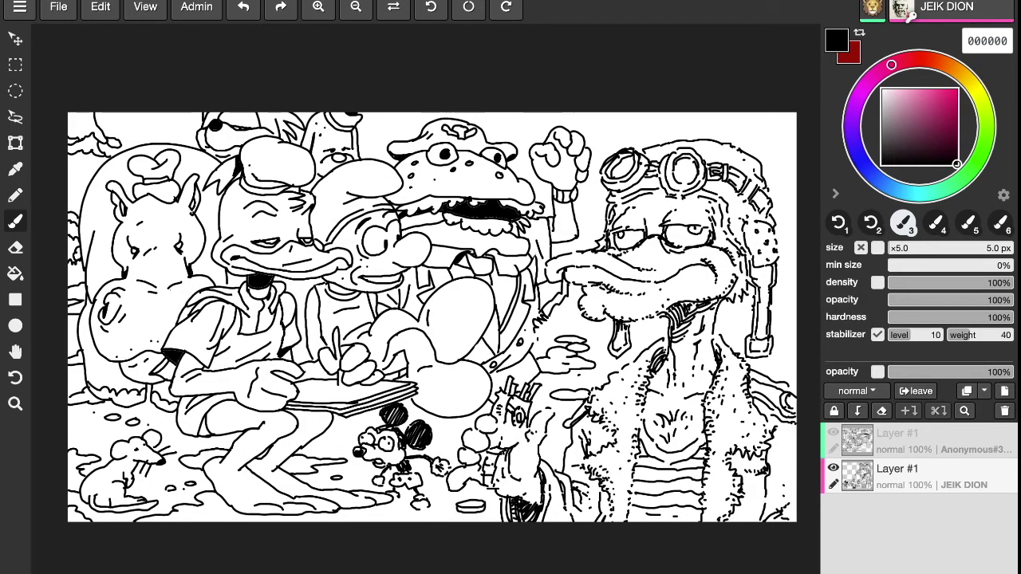
mouse_move(466, 499)
mouse_down()
mouse_move(444, 498)
mouse_move(452, 508)
mouse_up()
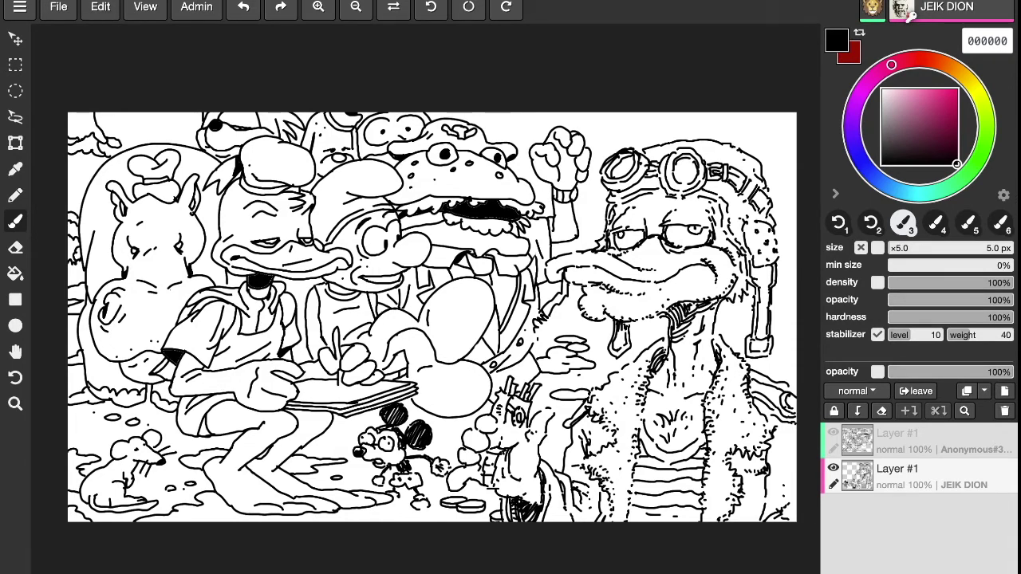
Save the finished drawing as the PNG image b-2 in the Desktop folder.
click(59, 11)
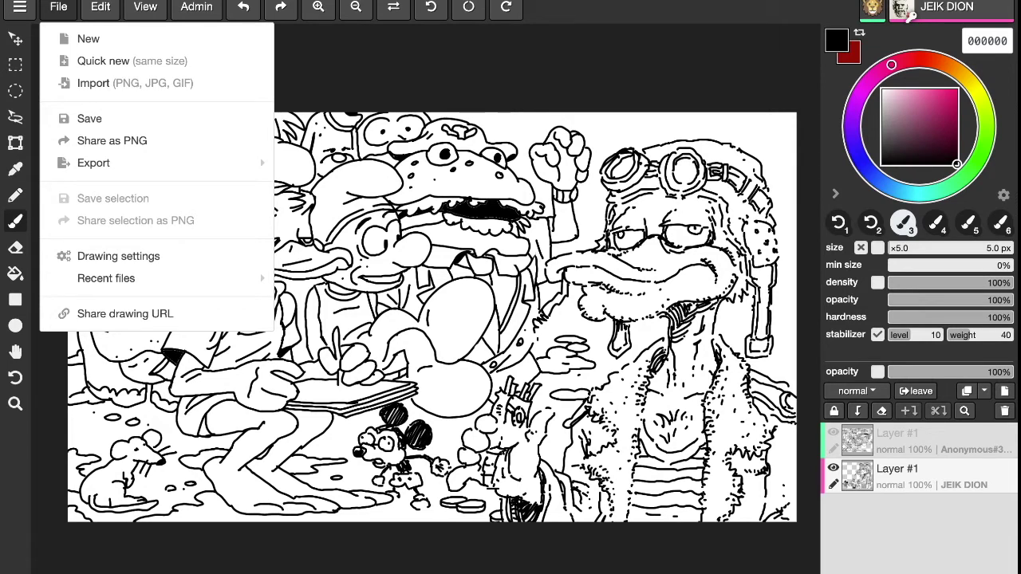
click(89, 118)
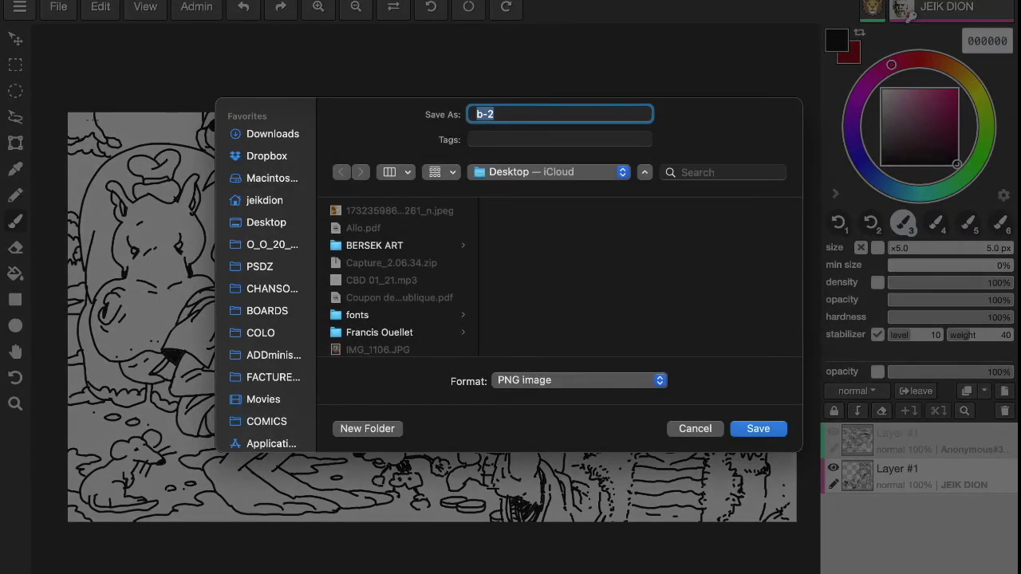
key(Return)
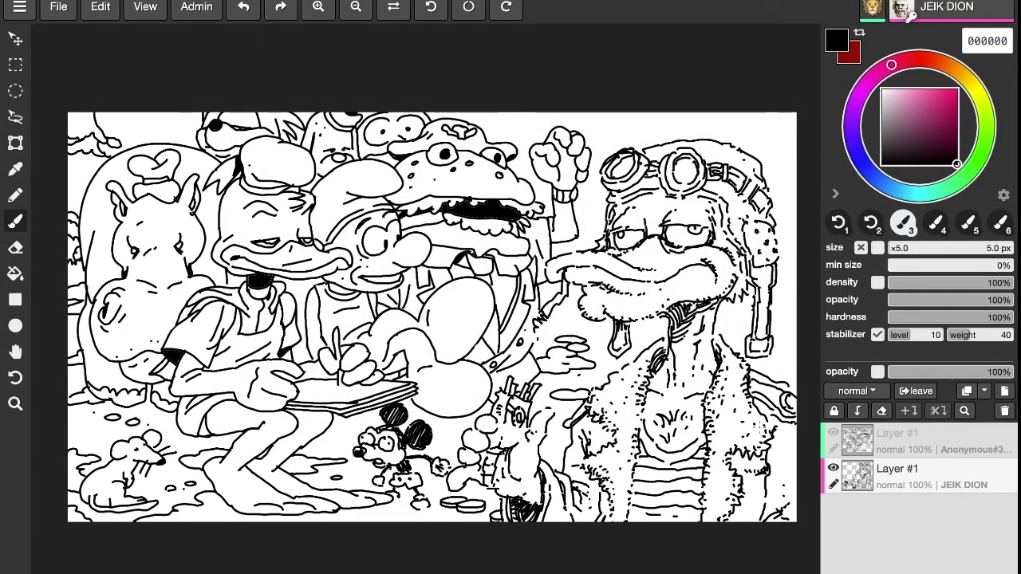
Add a new layer filled with white (ffffff) and place it above the old ink layers, directly beneath Layer #4.
click(908, 411)
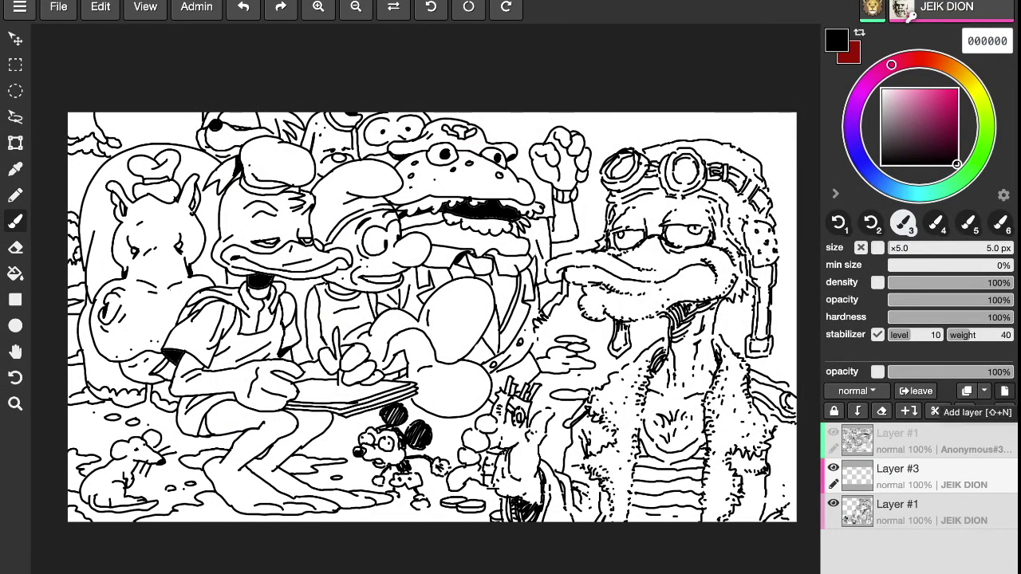
click(15, 273)
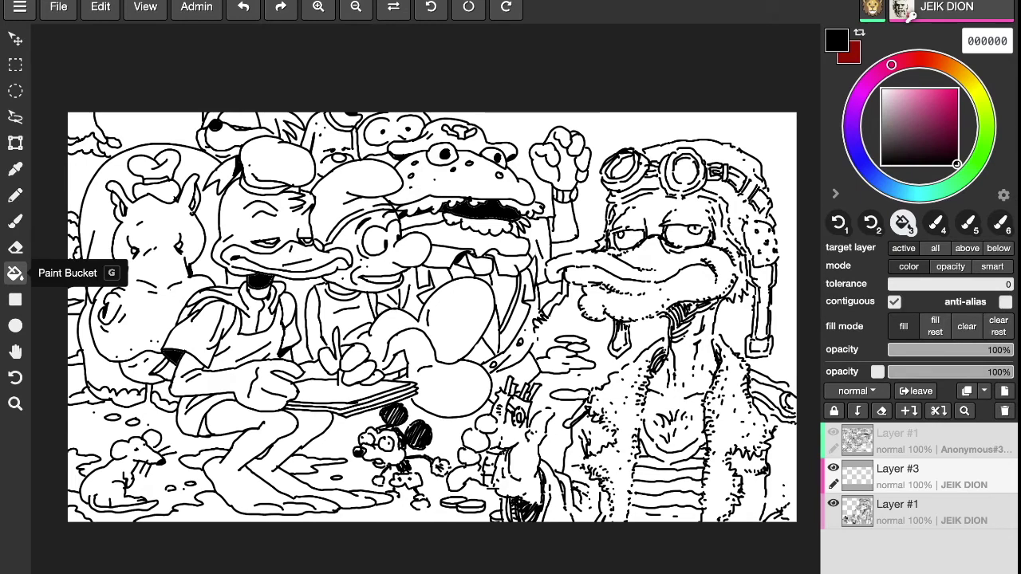
click(883, 90)
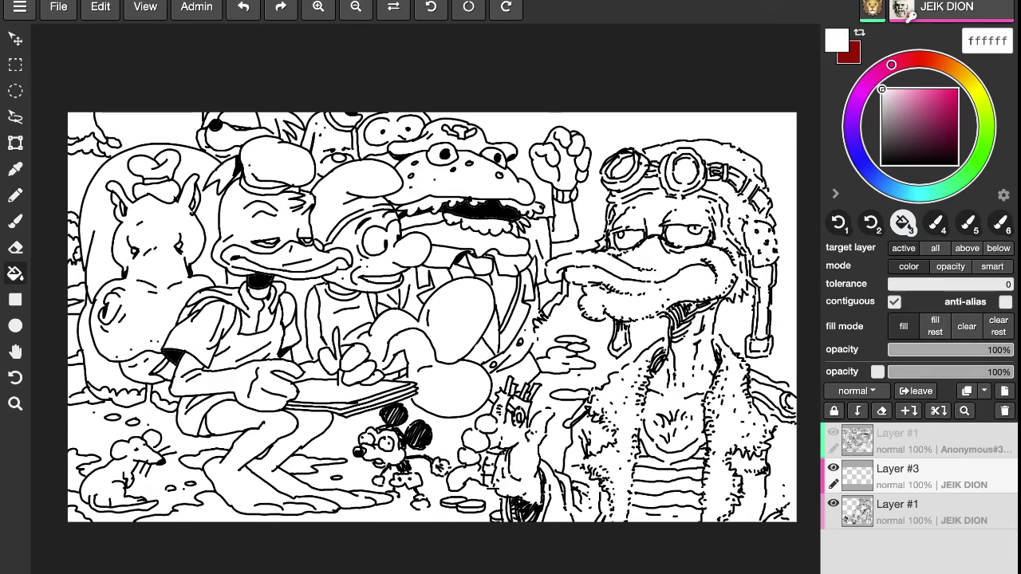
click(610, 150)
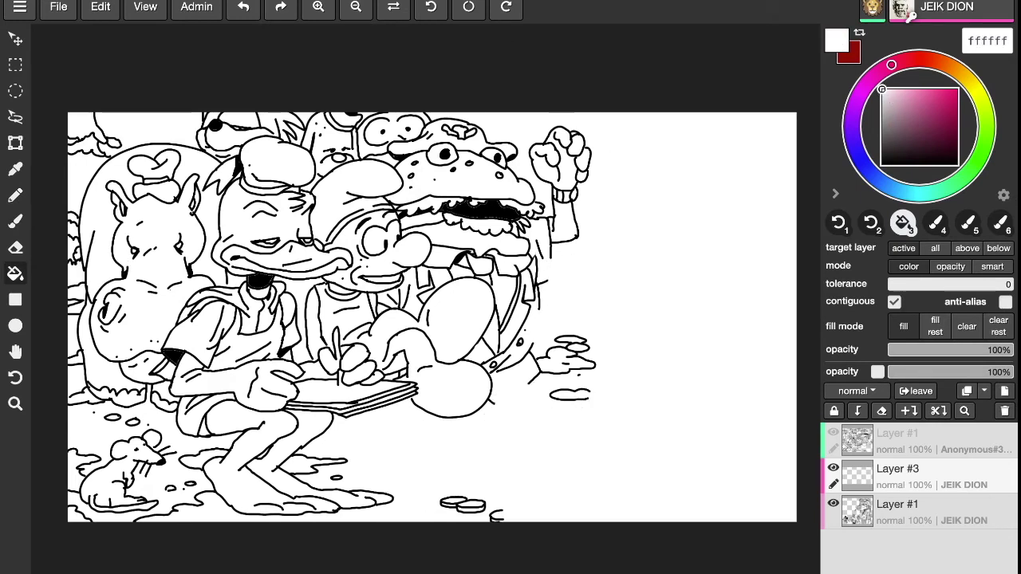
drag(957, 476, 958, 433)
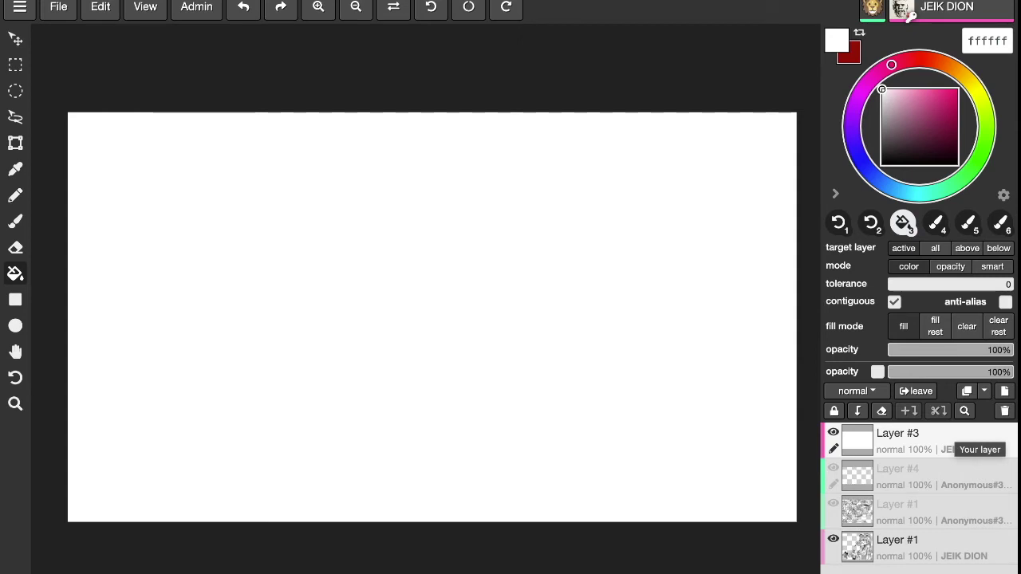
drag(926, 464, 928, 431)
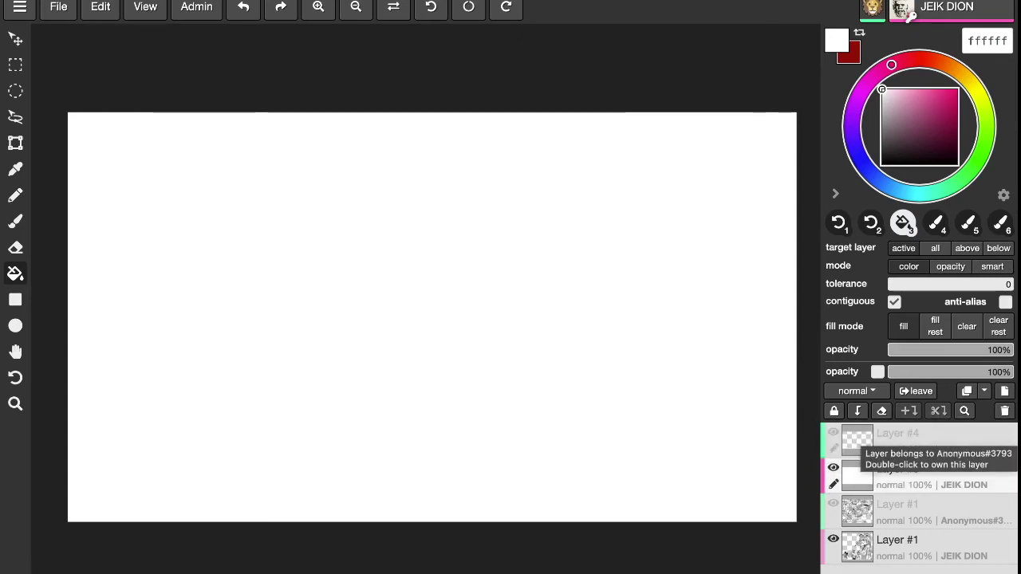
Set the colour to black (000000) and draw a small woman's head in profile with chin-length hair.
drag(907, 148, 874, 171)
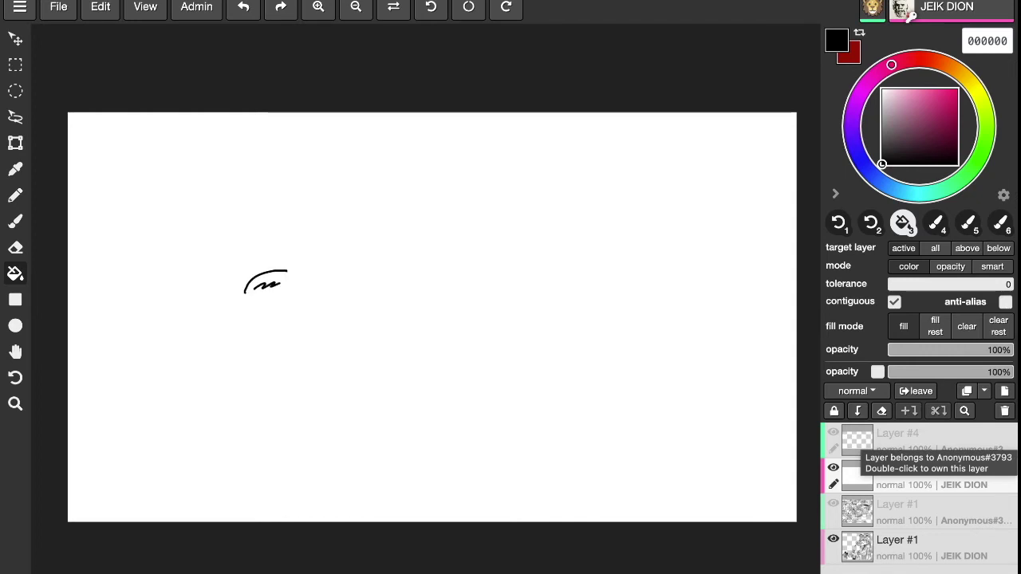
drag(300, 293, 268, 327)
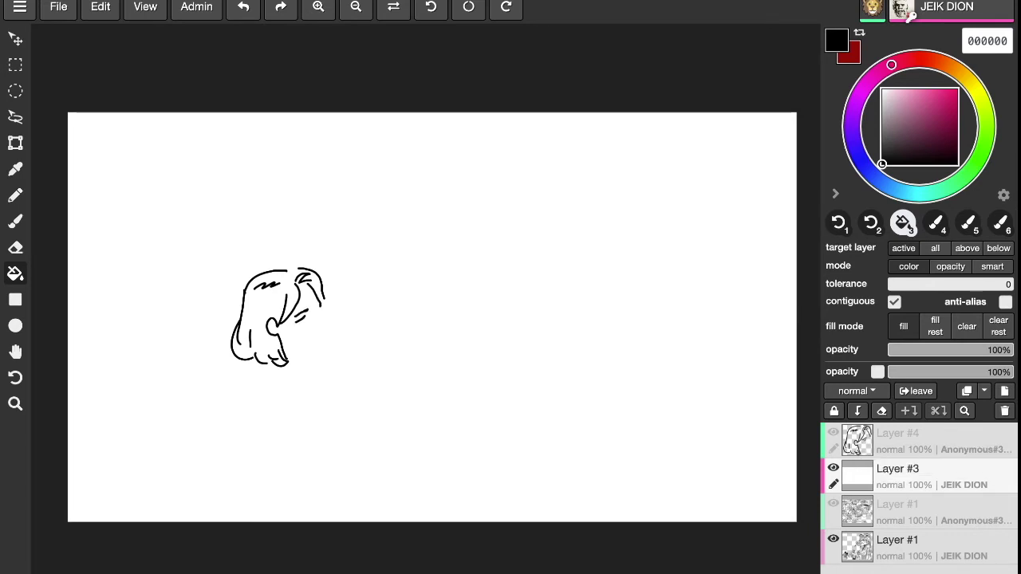
click(318, 7)
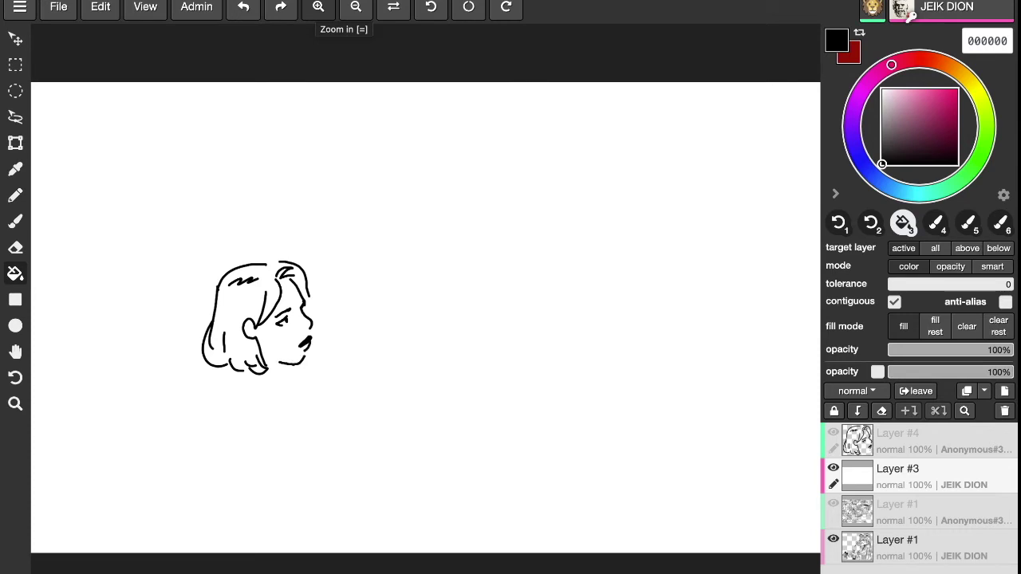
Add an empty layer above the white one and select the Brush, undoing the accidental black fill.
click(909, 411)
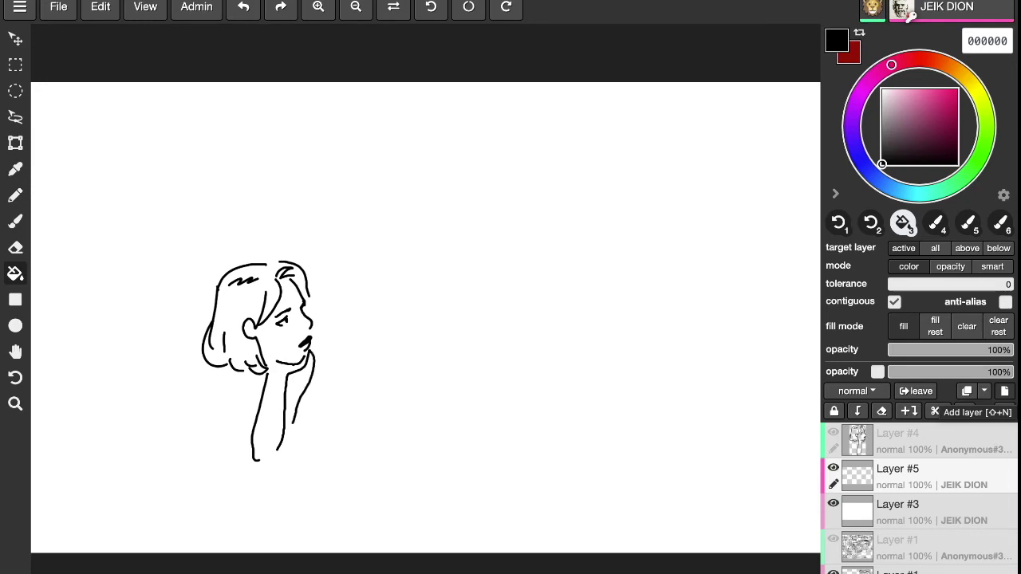
drag(560, 446, 542, 439)
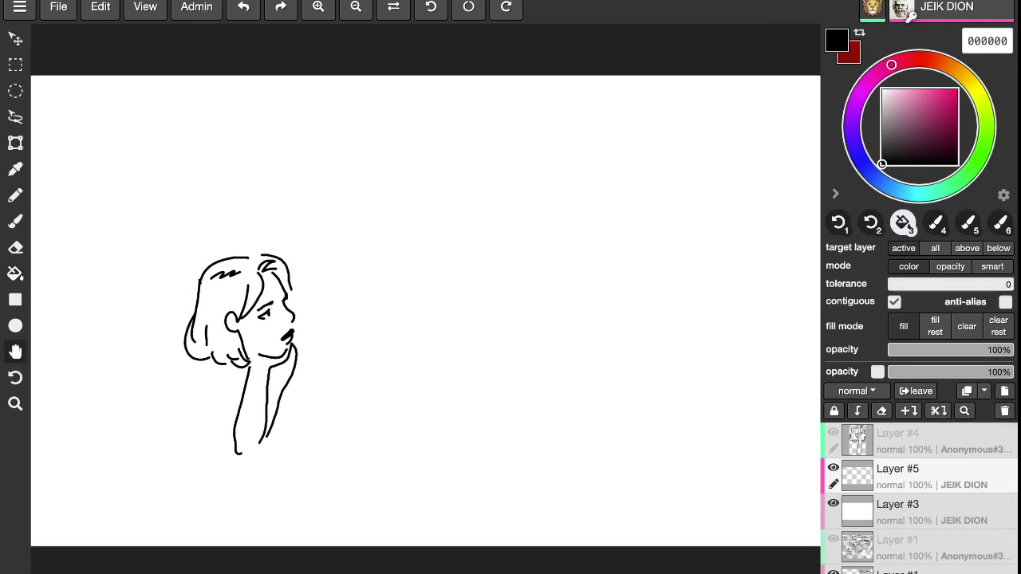
click(358, 9)
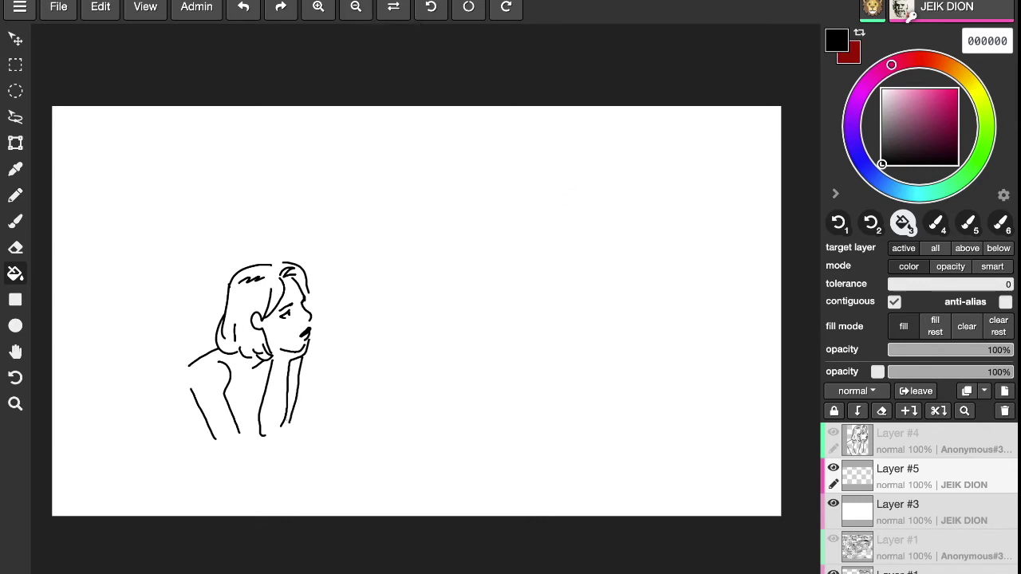
click(556, 196)
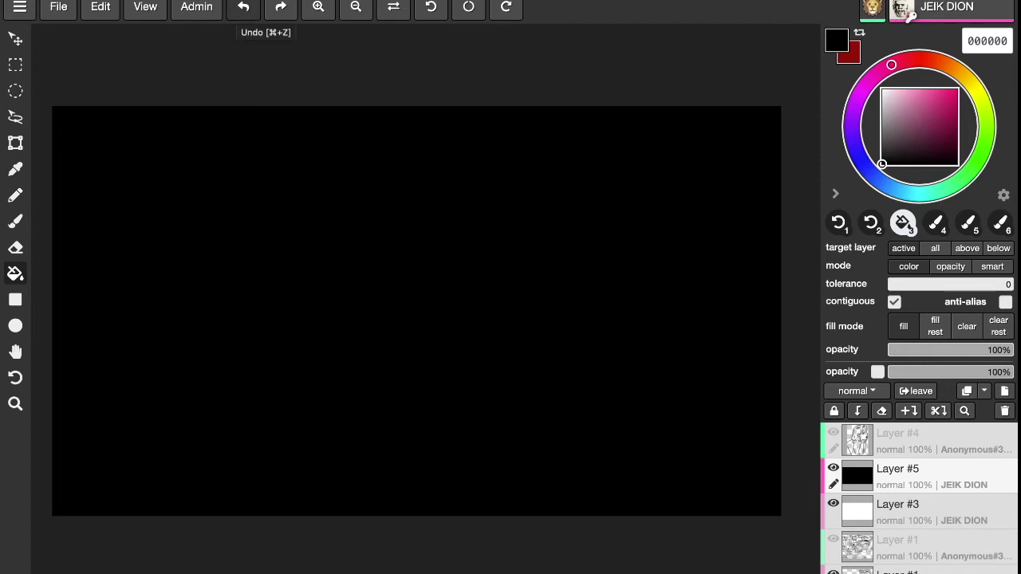
click(246, 9)
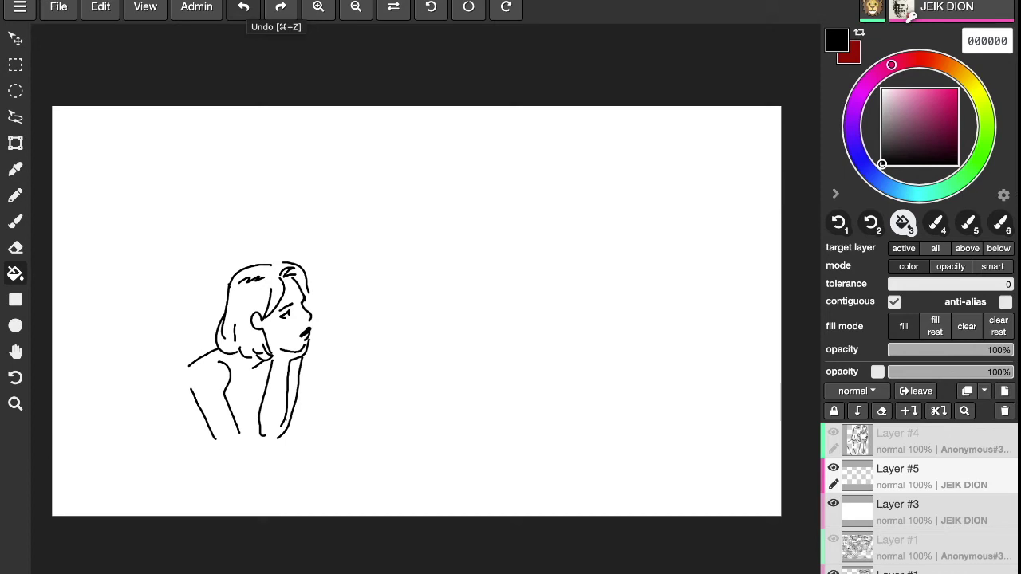
click(15, 221)
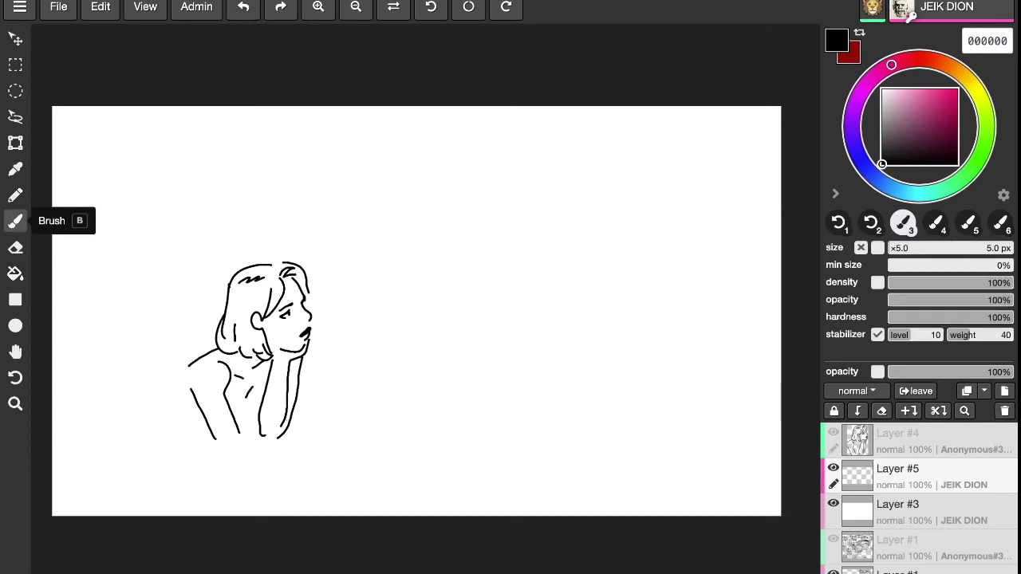
Draw a large woman's face outline in the empty half of the canvas, with a hairline and a long wavy strand.
mouse_move(507, 212)
mouse_down()
mouse_move(509, 254)
mouse_move(531, 305)
mouse_move(550, 317)
mouse_move(611, 321)
mouse_move(636, 294)
mouse_up()
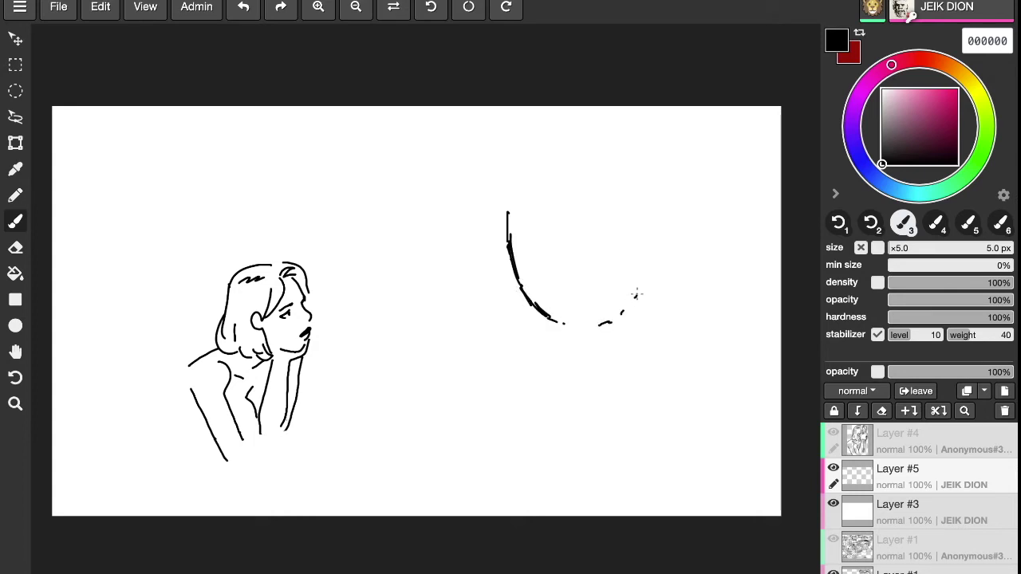
mouse_move(503, 214)
mouse_down()
mouse_move(523, 173)
mouse_move(540, 169)
mouse_move(532, 183)
mouse_move(558, 157)
mouse_move(569, 164)
mouse_move(590, 149)
mouse_move(614, 159)
mouse_move(655, 220)
mouse_up()
drag(600, 160, 615, 161)
drag(639, 198, 657, 306)
drag(649, 247, 666, 356)
mouse_move(666, 280)
mouse_down()
mouse_move(657, 340)
mouse_move(683, 386)
mouse_up()
drag(641, 211, 648, 233)
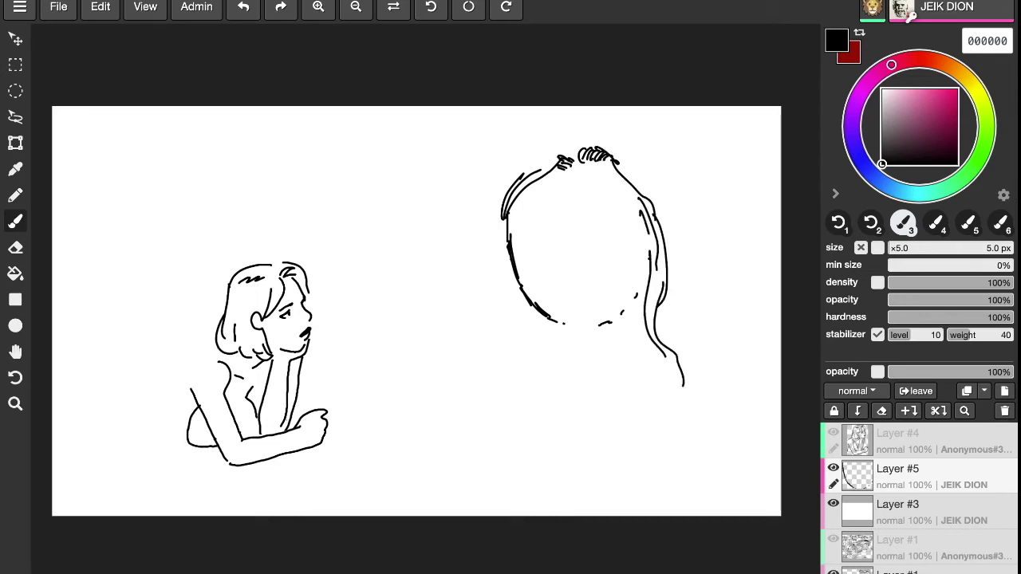
drag(600, 323, 645, 290)
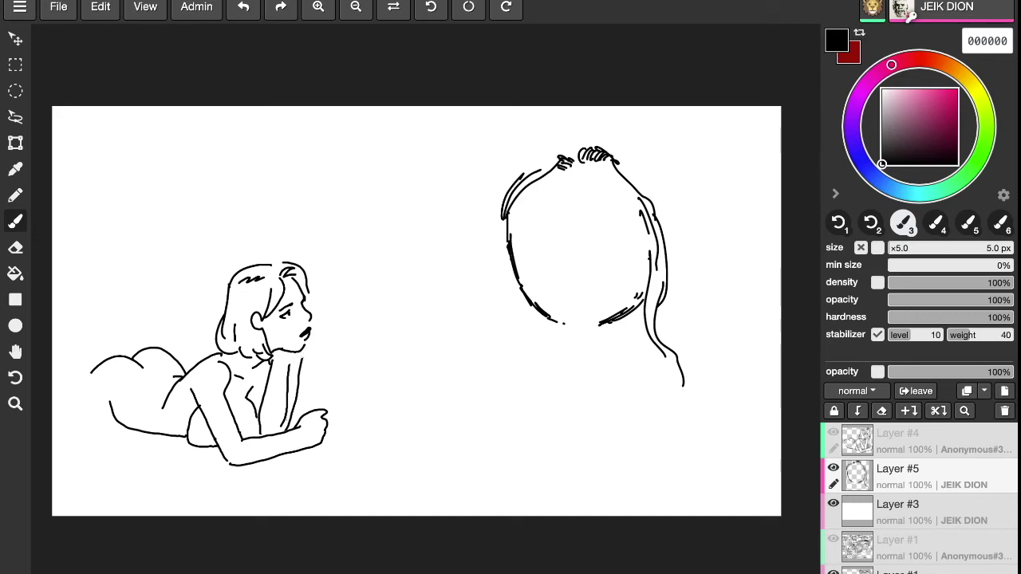
Draw the large face's closed chin and shaded neck, and add the reclining woman's hand against her cheek.
drag(288, 366, 322, 331)
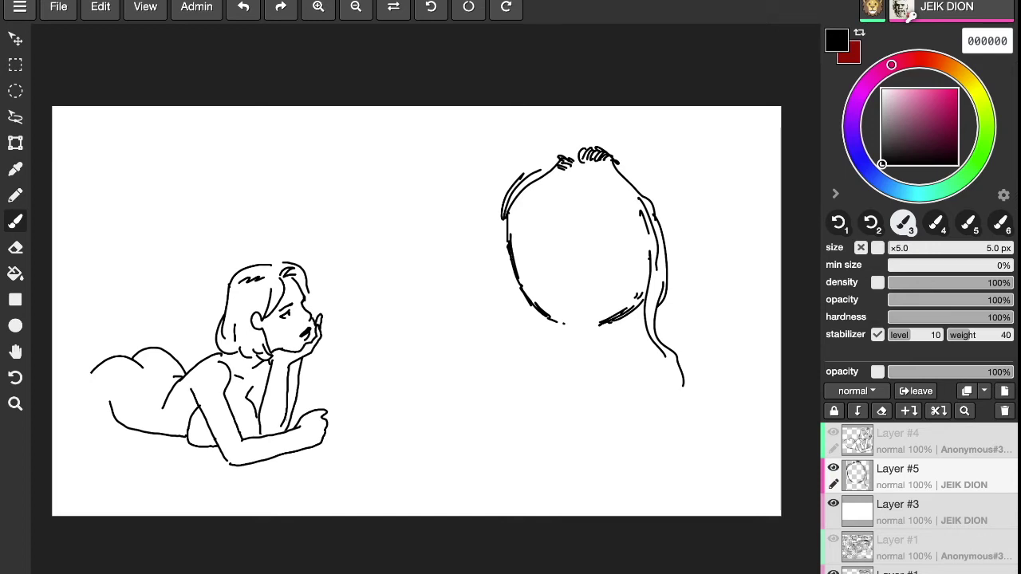
drag(509, 213, 509, 240)
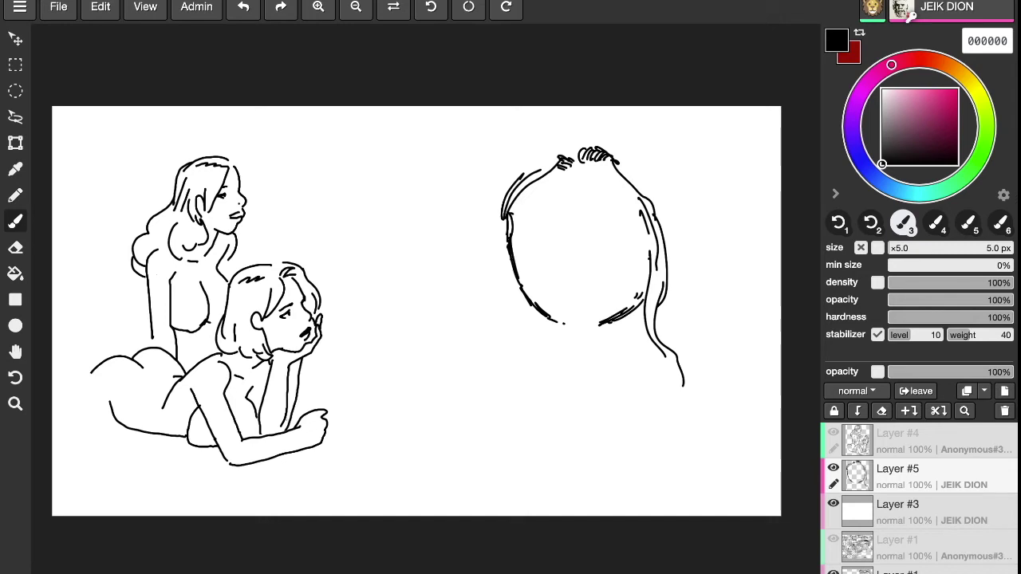
drag(564, 323, 588, 375)
drag(565, 323, 589, 324)
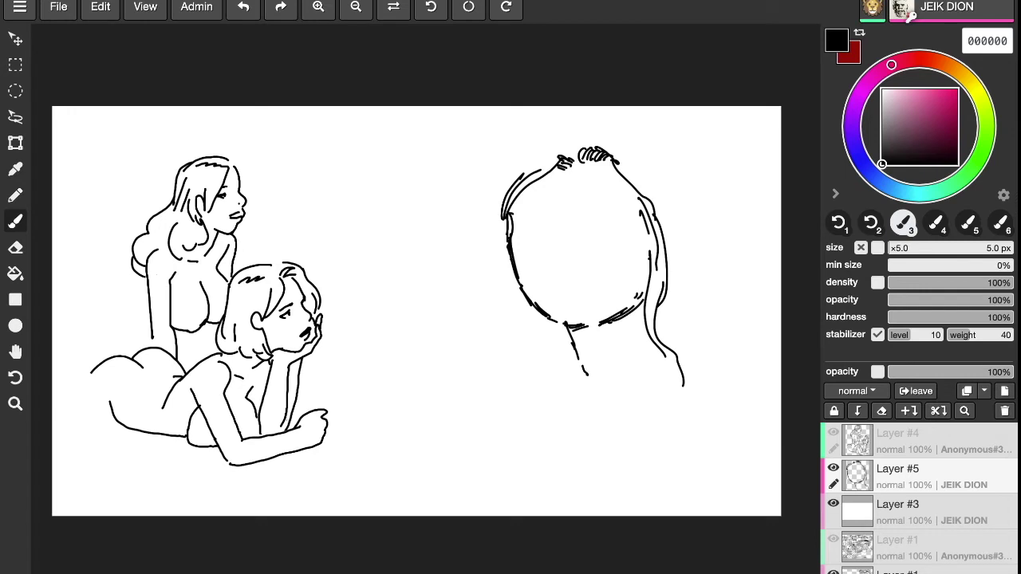
mouse_move(573, 331)
mouse_down()
mouse_move(630, 317)
mouse_move(595, 329)
mouse_move(598, 322)
mouse_move(576, 349)
mouse_move(588, 355)
mouse_up()
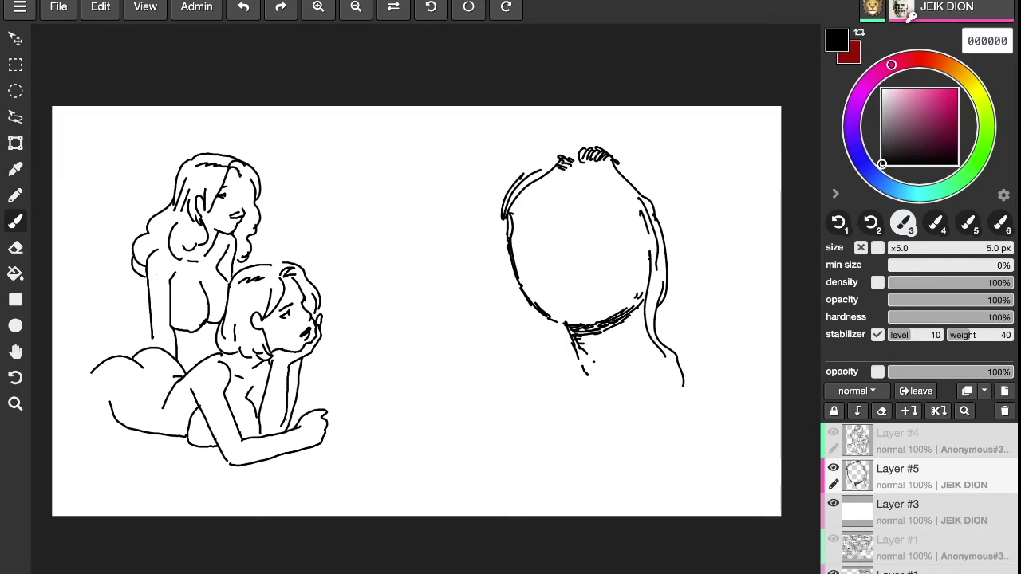
Draw the large woman's voluminous hair around her head, with wavy locks falling past her neck and shoulder.
mouse_move(643, 303)
mouse_down()
mouse_move(652, 356)
mouse_move(675, 391)
mouse_move(664, 427)
mouse_up()
mouse_move(676, 373)
mouse_down()
mouse_move(666, 425)
mouse_move(687, 398)
mouse_move(672, 455)
mouse_up()
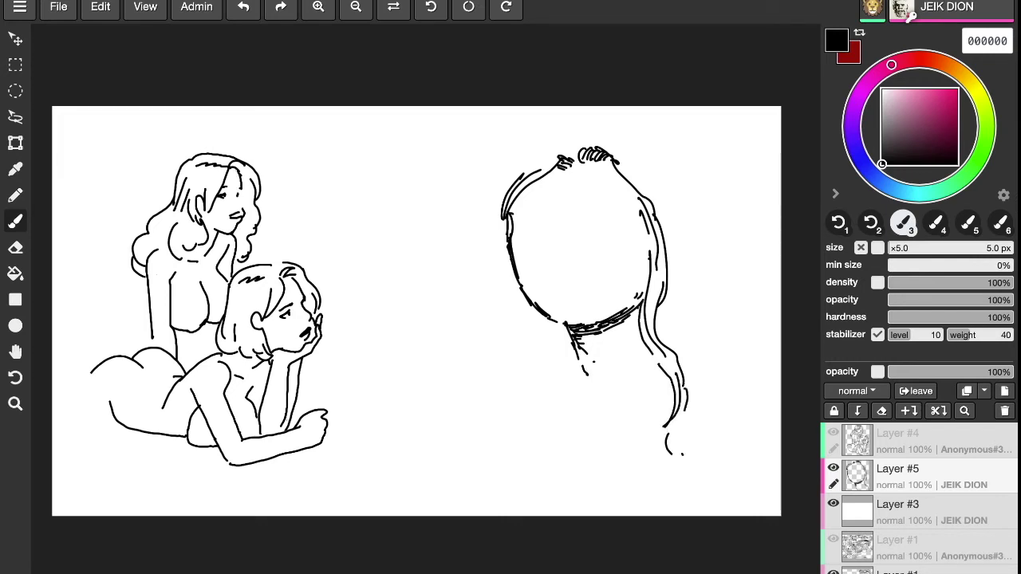
mouse_move(575, 155)
mouse_down()
mouse_move(598, 123)
mouse_move(590, 128)
mouse_move(633, 108)
mouse_move(697, 159)
mouse_move(724, 306)
mouse_up()
mouse_move(682, 146)
mouse_down()
mouse_move(713, 190)
mouse_move(734, 326)
mouse_up()
drag(720, 276, 736, 364)
mouse_move(567, 120)
mouse_down()
mouse_move(580, 118)
mouse_move(503, 142)
mouse_move(488, 209)
mouse_move(511, 167)
mouse_move(552, 131)
mouse_up()
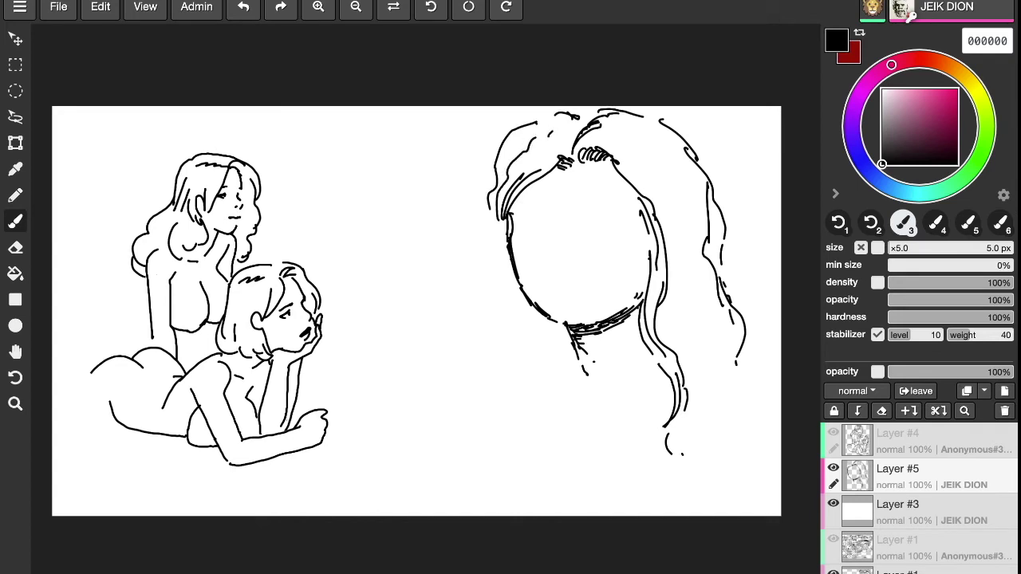
Draw the large woman's dark upper eyelids with lashes and add eyebrows above both eyes.
mouse_move(509, 233)
mouse_down()
mouse_move(550, 230)
mouse_move(523, 236)
mouse_move(618, 213)
mouse_move(574, 209)
mouse_move(619, 199)
mouse_up()
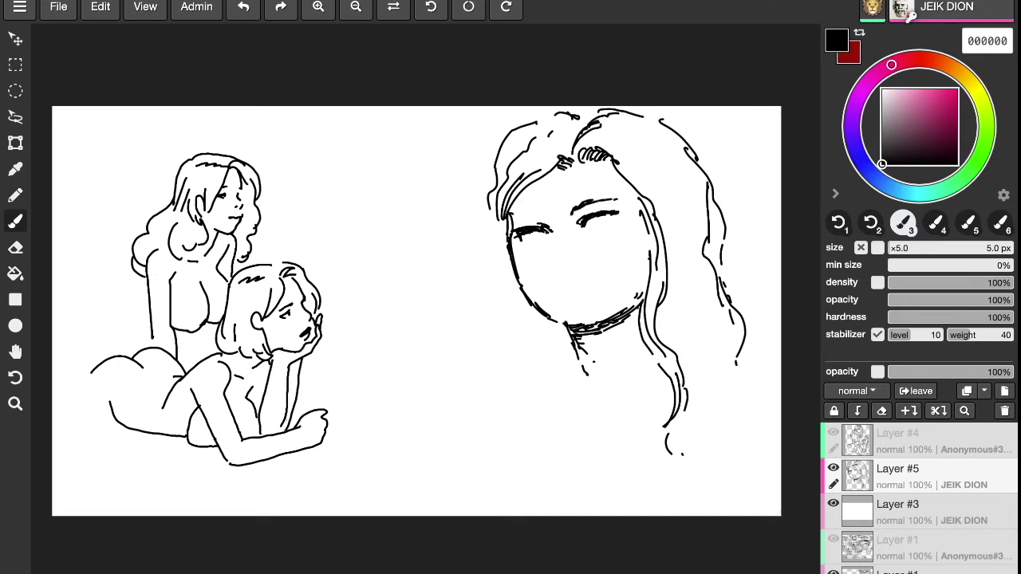
drag(544, 220, 506, 215)
mouse_move(607, 201)
mouse_down()
mouse_move(595, 205)
mouse_move(607, 220)
mouse_up()
mouse_move(520, 235)
mouse_down()
mouse_move(508, 242)
mouse_move(537, 236)
mouse_up()
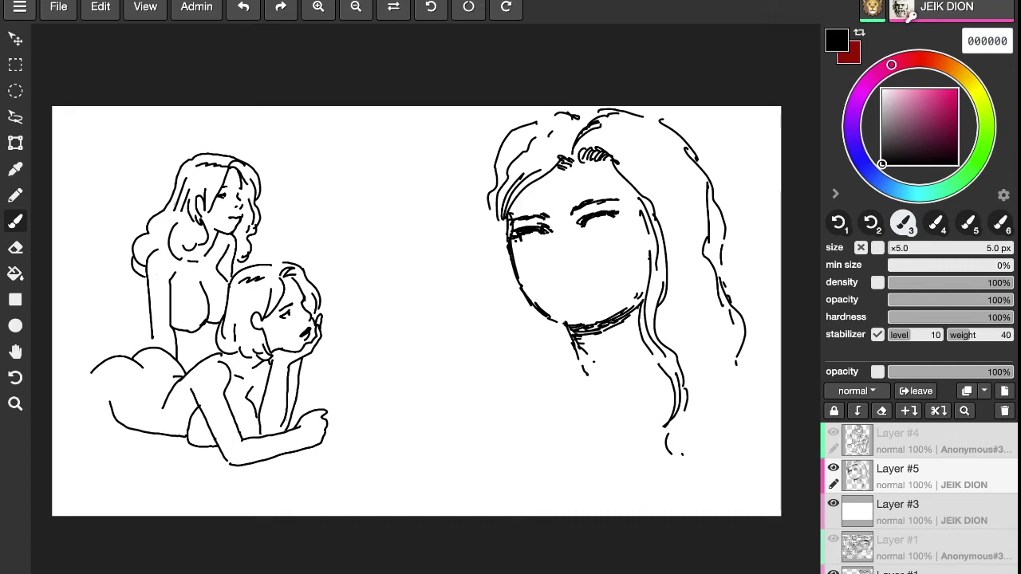
Darken the lashes and upper eyelids on both of the large woman's eyes.
drag(592, 216, 612, 224)
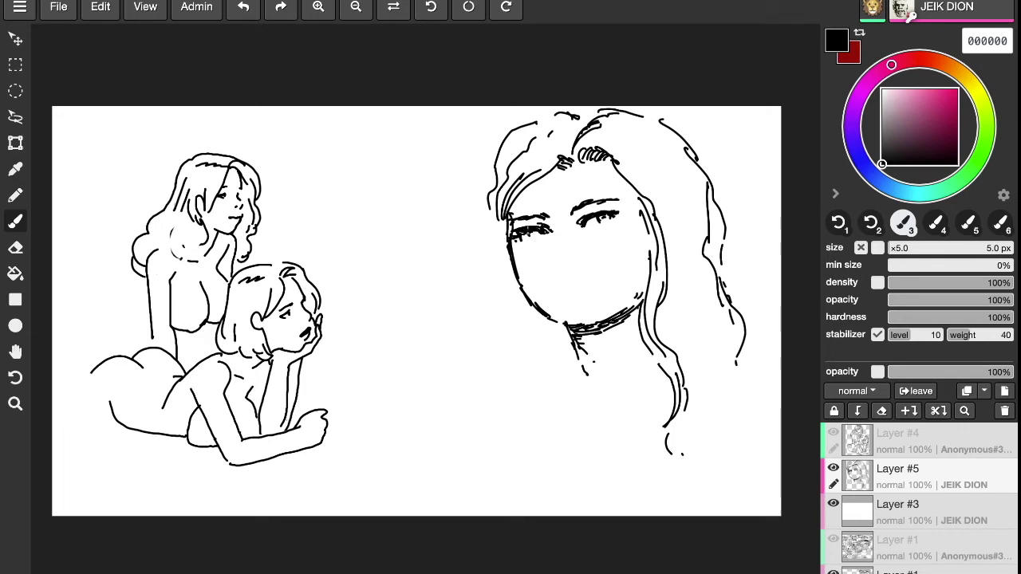
drag(528, 228, 533, 237)
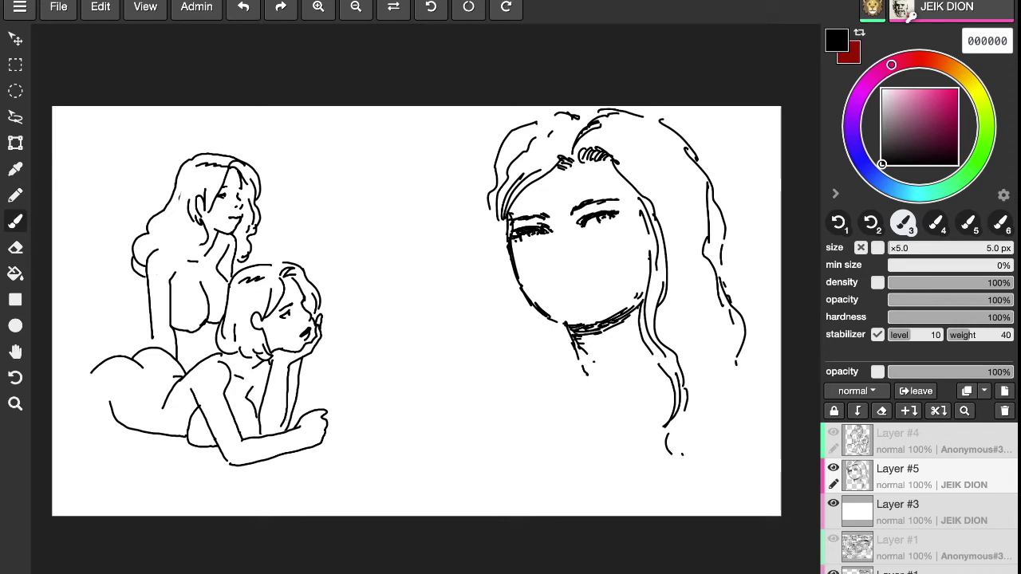
drag(585, 216, 601, 210)
Draw the large woman's nostrils and parted lips, and thicken the shadowed edge of her jaw.
drag(550, 265, 565, 265)
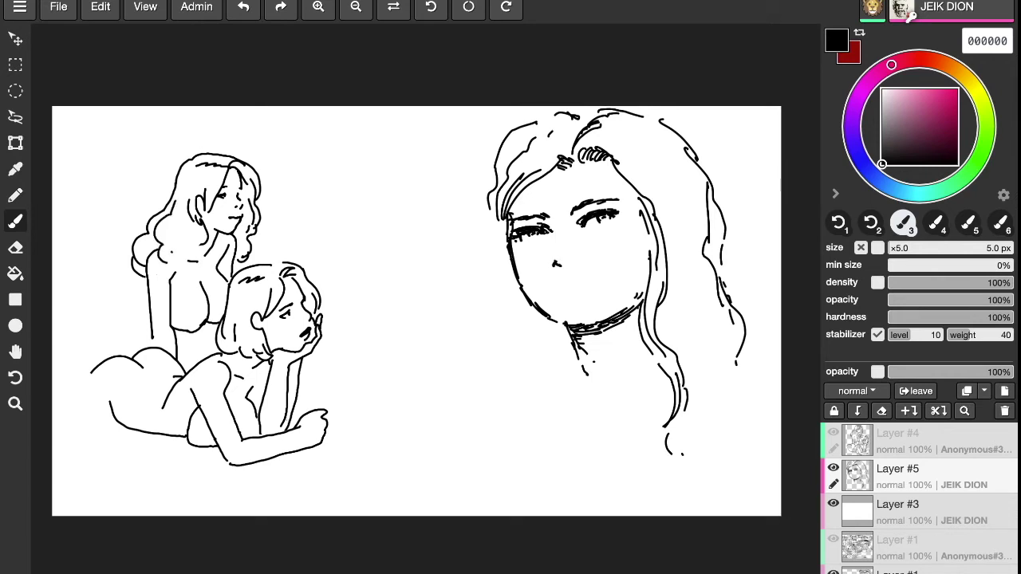
mouse_move(574, 262)
mouse_down()
mouse_move(583, 259)
mouse_move(554, 264)
mouse_up()
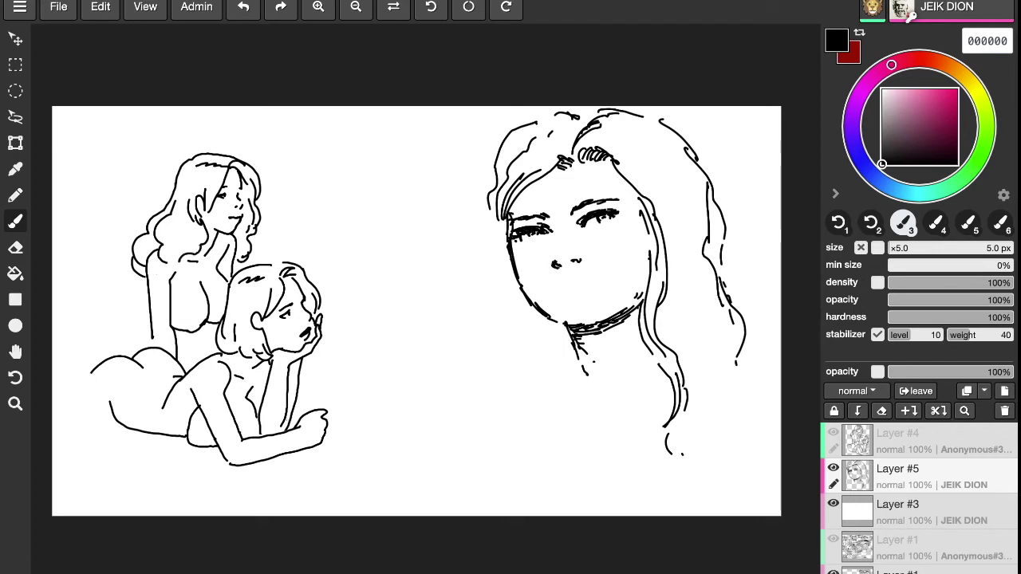
mouse_move(551, 287)
mouse_down()
mouse_move(598, 276)
mouse_move(564, 290)
mouse_move(581, 286)
mouse_up()
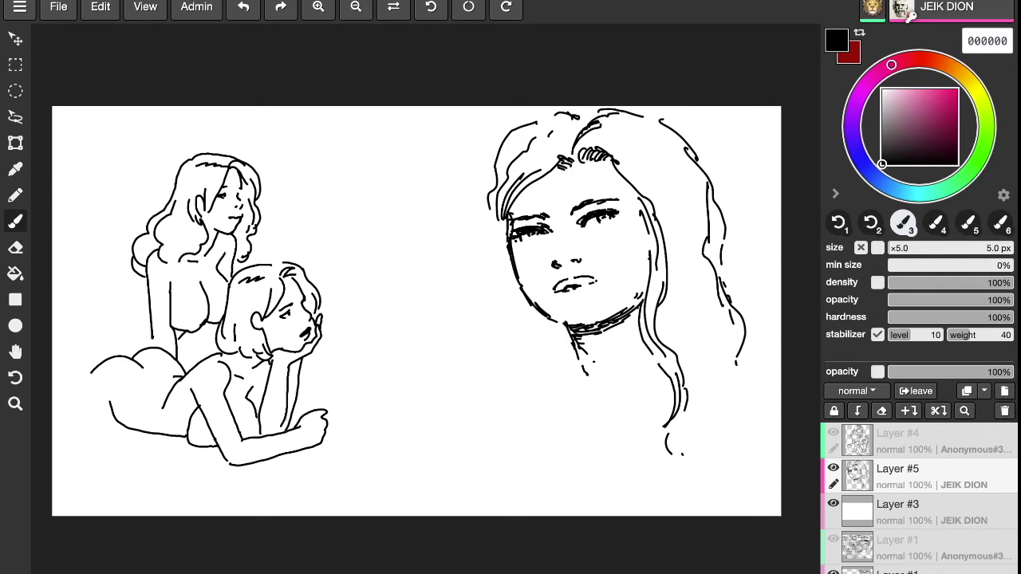
drag(557, 303, 586, 297)
mouse_move(518, 275)
mouse_down()
mouse_move(536, 305)
mouse_move(574, 329)
mouse_up()
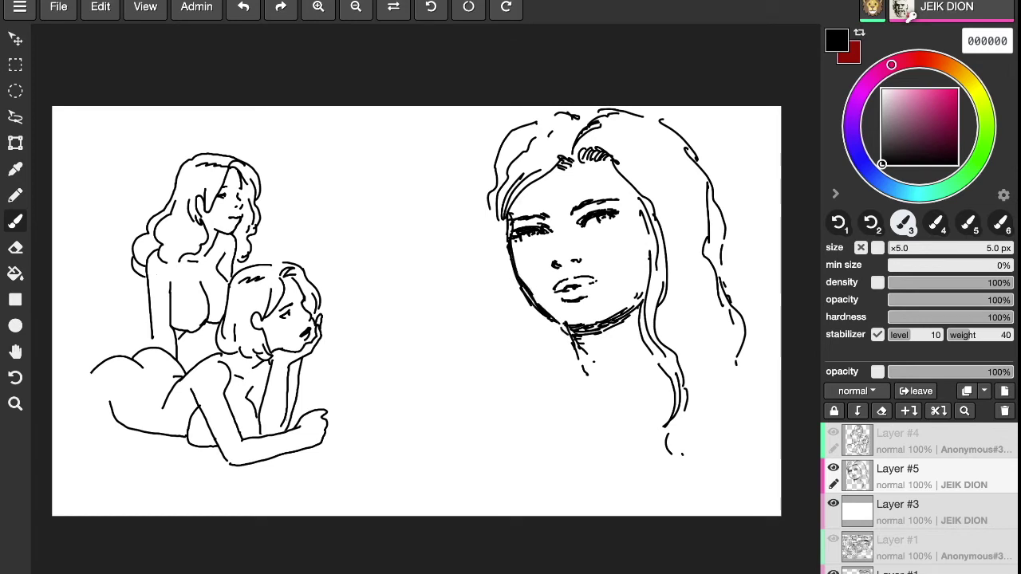
Draw wavy hair locks along the large woman's shadowed cheek, running down past her jaw and neck.
drag(495, 213, 488, 281)
mouse_move(505, 229)
mouse_down()
mouse_move(501, 272)
mouse_move(531, 303)
mouse_move(548, 353)
mouse_up()
drag(541, 315, 557, 351)
mouse_move(555, 322)
mouse_down()
mouse_move(552, 375)
mouse_move(565, 392)
mouse_move(566, 358)
mouse_move(564, 396)
mouse_move(582, 413)
mouse_up()
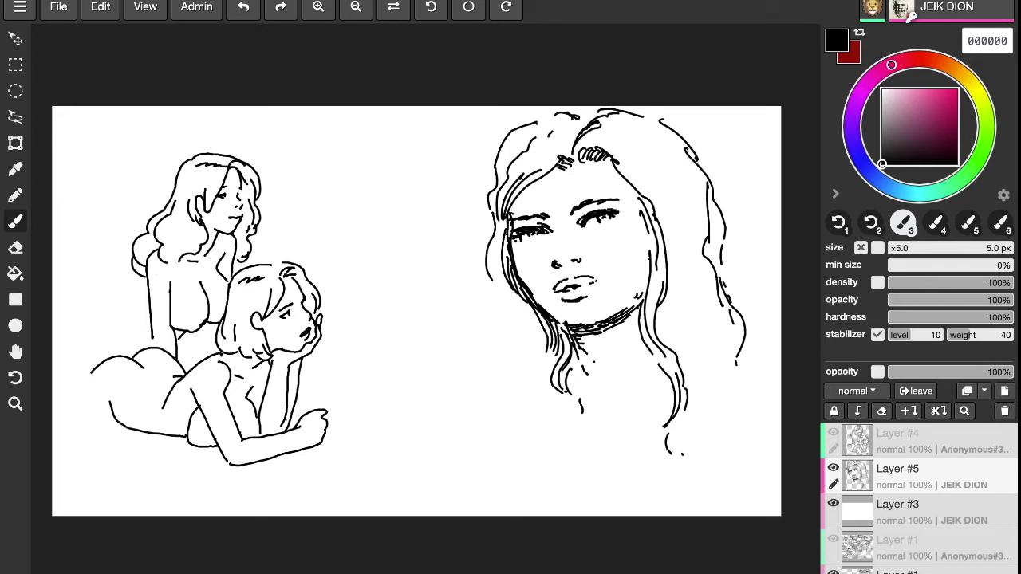
drag(492, 220, 481, 260)
Outline the large woman's raised forearm at the canvas edge and hatch the shadow beneath her chin.
drag(548, 478, 584, 516)
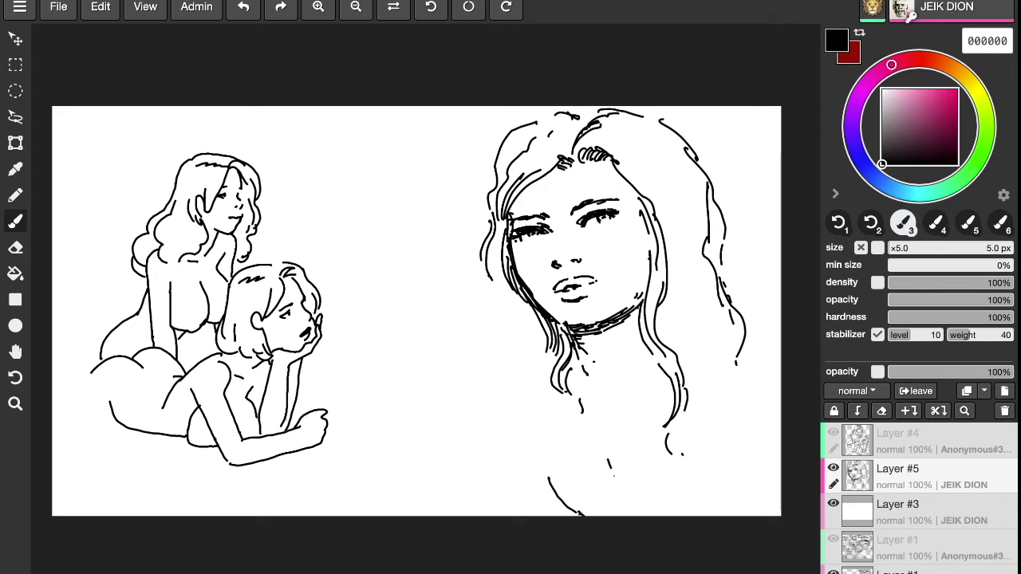
drag(638, 504, 699, 522)
drag(578, 337, 592, 359)
mouse_move(580, 336)
mouse_down()
mouse_move(599, 368)
mouse_move(580, 348)
mouse_move(605, 329)
mouse_move(572, 324)
mouse_up()
drag(568, 356, 570, 323)
drag(567, 347, 574, 335)
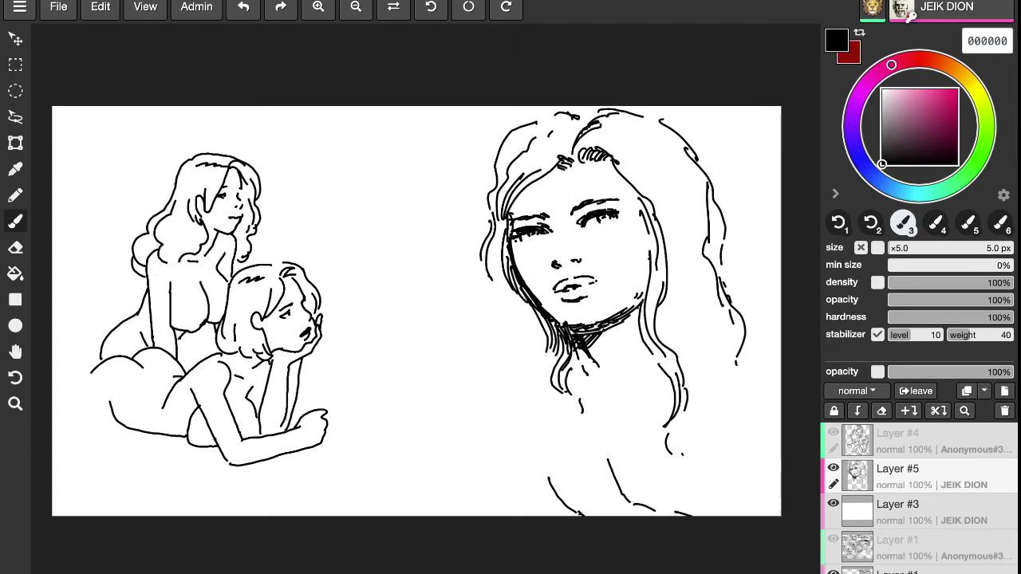
Add wavy outer strands beside the large woman's shadowed cheek and fill the crown near the parting with hair lines.
mouse_move(495, 157)
mouse_down()
mouse_move(474, 239)
mouse_move(480, 193)
mouse_move(484, 241)
mouse_up()
drag(477, 227, 467, 257)
click(472, 270)
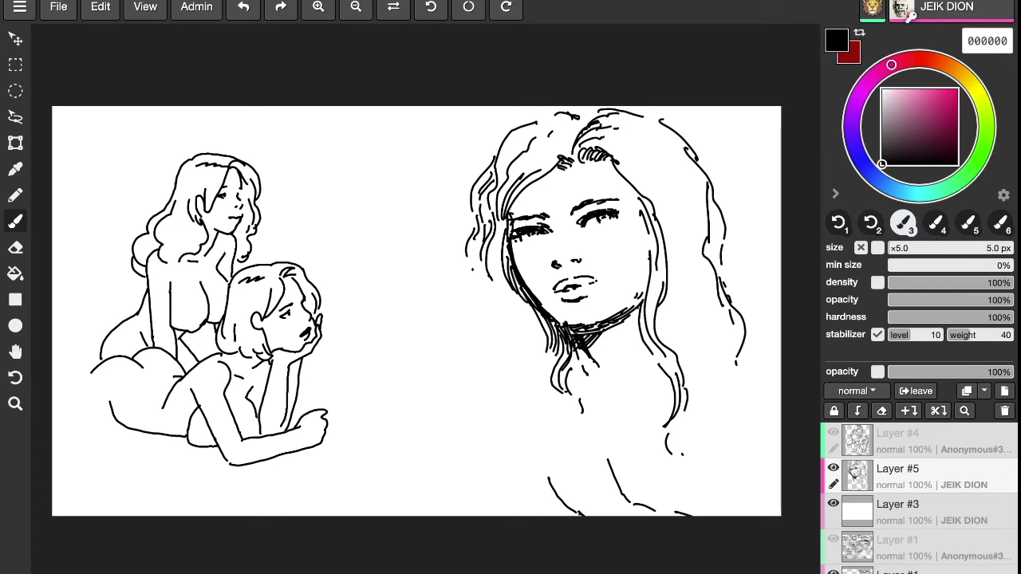
drag(592, 122, 577, 114)
mouse_move(592, 117)
mouse_down()
mouse_move(577, 107)
mouse_move(495, 145)
mouse_move(492, 161)
mouse_up()
mouse_move(541, 137)
mouse_down()
mouse_move(576, 131)
mouse_move(569, 141)
mouse_move(576, 127)
mouse_move(517, 145)
mouse_move(563, 155)
mouse_up()
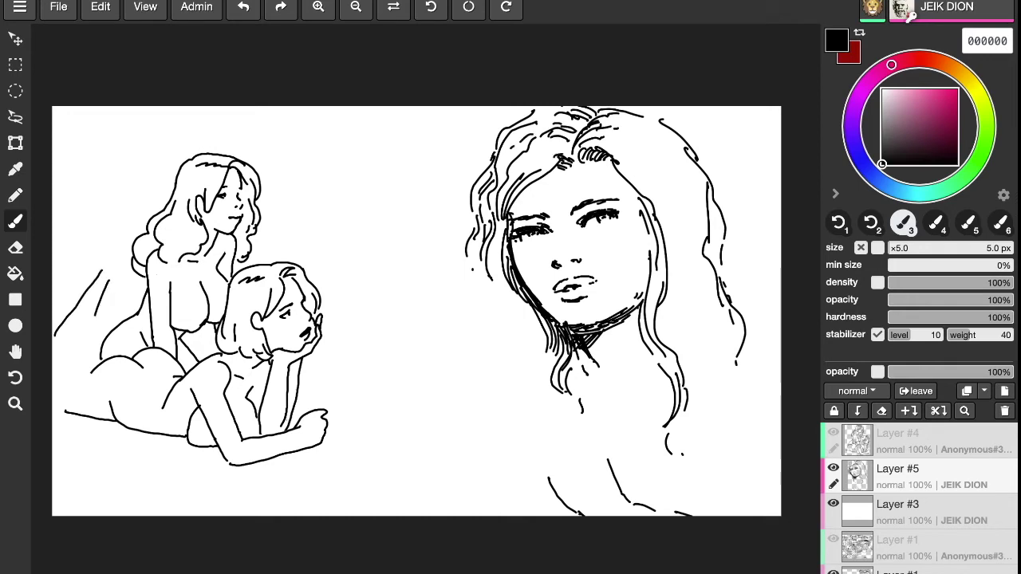
Draw long wavy strands from the parting down through the fuller side of the large woman's hair.
mouse_move(643, 130)
mouse_down()
mouse_move(667, 165)
mouse_move(699, 142)
mouse_move(720, 196)
mouse_move(727, 284)
mouse_up()
drag(735, 288, 744, 314)
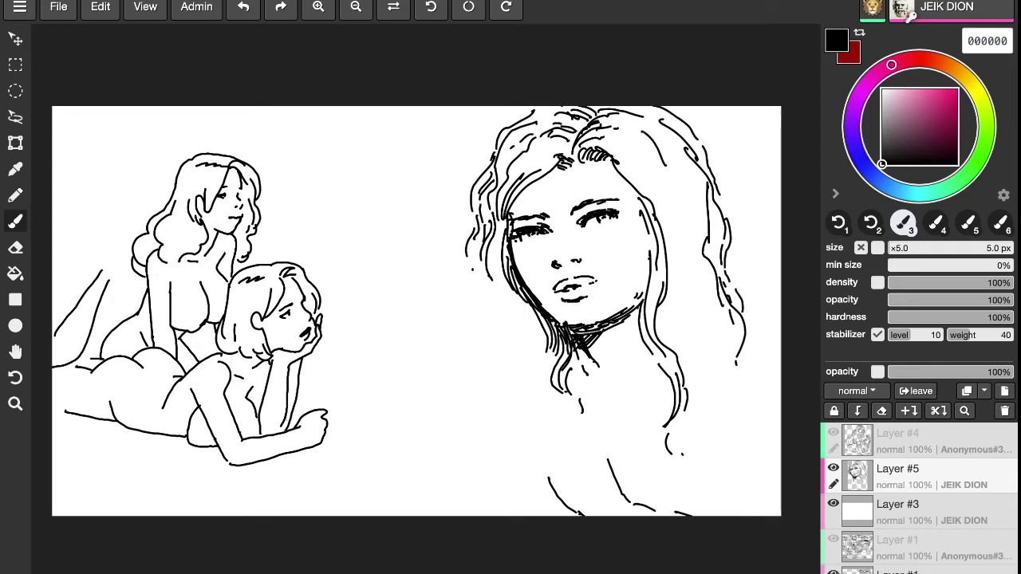
drag(619, 142, 684, 220)
drag(663, 187, 691, 276)
drag(672, 289, 683, 345)
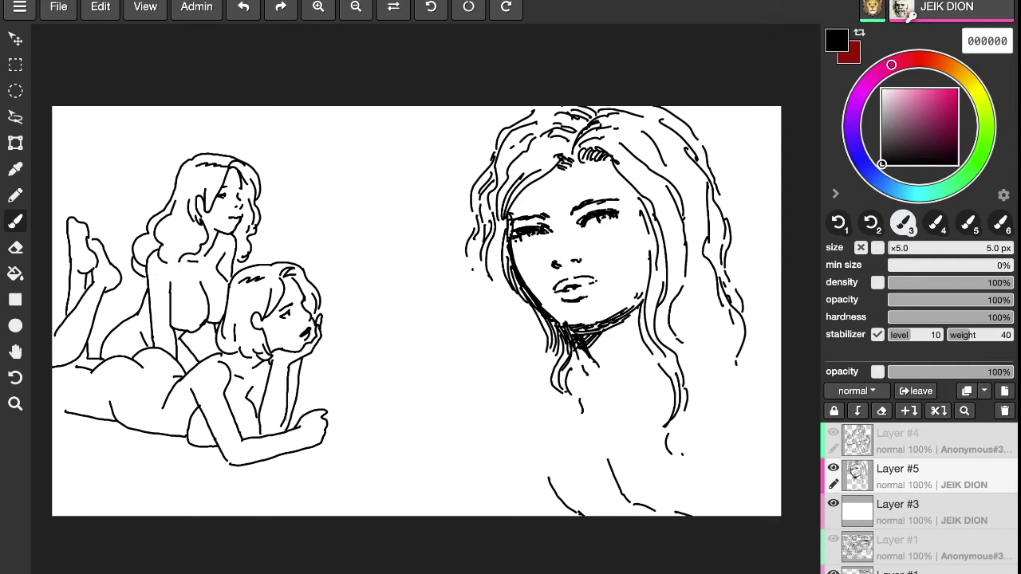
Draw the knuckles and bent fingers of the large woman's raised hand.
mouse_move(546, 476)
mouse_down()
mouse_move(584, 445)
mouse_move(607, 462)
mouse_up()
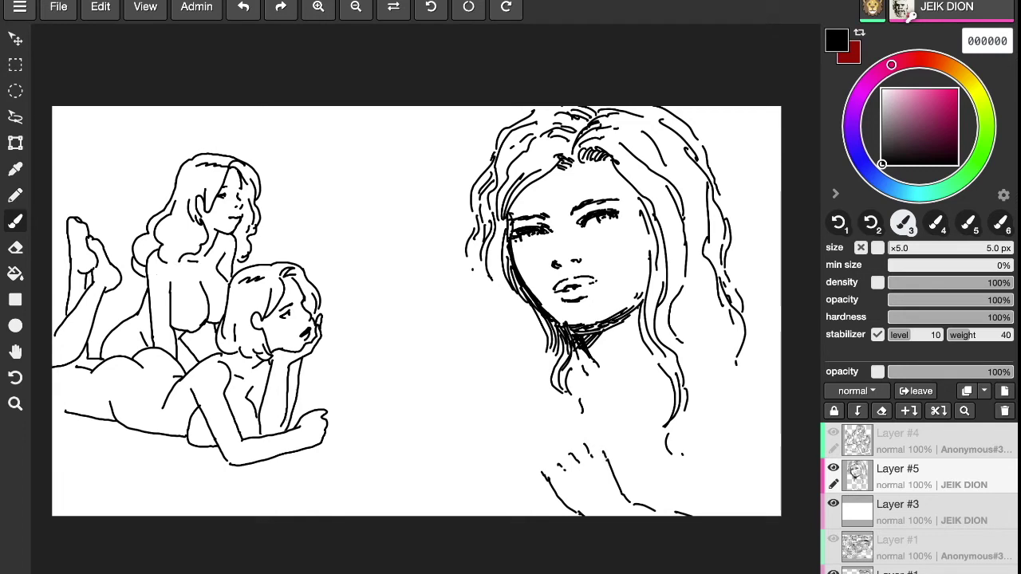
mouse_move(540, 446)
mouse_down()
mouse_move(557, 465)
mouse_move(543, 471)
mouse_move(522, 447)
mouse_move(505, 454)
mouse_move(571, 449)
mouse_move(513, 449)
mouse_up()
drag(578, 435, 588, 443)
mouse_move(560, 420)
mouse_down()
mouse_move(580, 434)
mouse_move(567, 446)
mouse_move(552, 419)
mouse_move(570, 425)
mouse_move(541, 442)
mouse_move(522, 437)
mouse_up()
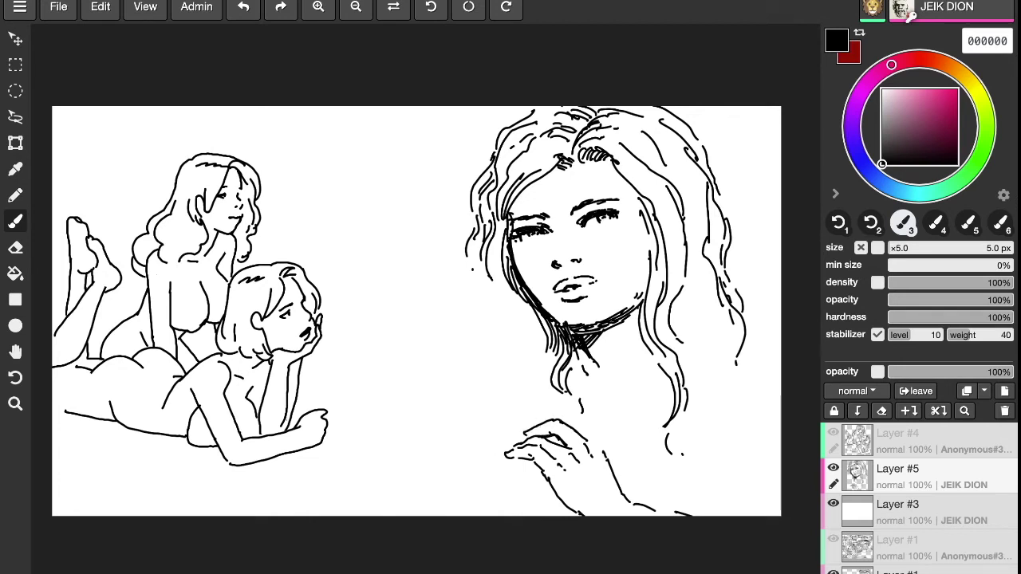
Draw a cigarette held between the raised hand's fingers, with a curl of smoke at its tip.
drag(574, 425, 605, 394)
mouse_move(599, 436)
mouse_down()
mouse_move(589, 410)
mouse_move(552, 405)
mouse_move(584, 436)
mouse_up()
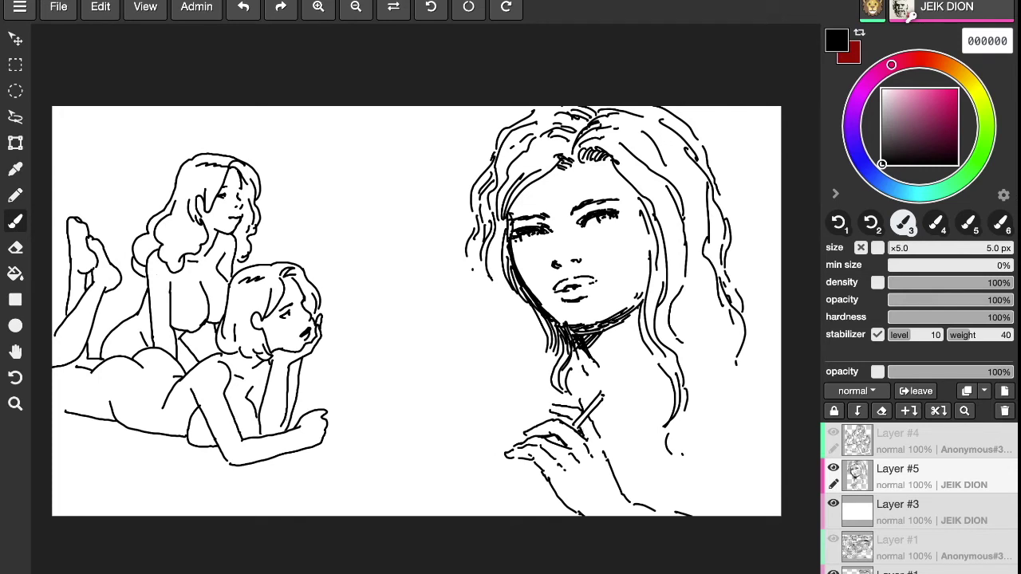
mouse_move(596, 401)
mouse_down()
mouse_move(622, 378)
mouse_move(627, 386)
mouse_up()
Fill the large woman's hair with additional wavy strands on both sides of her face and neck.
drag(640, 335, 674, 418)
drag(493, 250, 528, 342)
mouse_move(515, 295)
mouse_down()
mouse_move(532, 355)
mouse_move(495, 356)
mouse_move(508, 348)
mouse_move(512, 379)
mouse_up()
drag(493, 270, 472, 306)
mouse_move(499, 302)
mouse_down()
mouse_move(496, 329)
mouse_move(474, 348)
mouse_up()
drag(666, 223, 680, 265)
drag(658, 203, 666, 213)
mouse_move(665, 153)
mouse_down()
mouse_move(695, 186)
mouse_move(703, 217)
mouse_move(691, 205)
mouse_move(690, 316)
mouse_up()
Draw the large woman's shoulder and upper arm, with shadow lines on the forearm and armpit.
mouse_move(704, 266)
mouse_down()
mouse_move(694, 303)
mouse_move(781, 401)
mouse_up()
drag(741, 368, 771, 383)
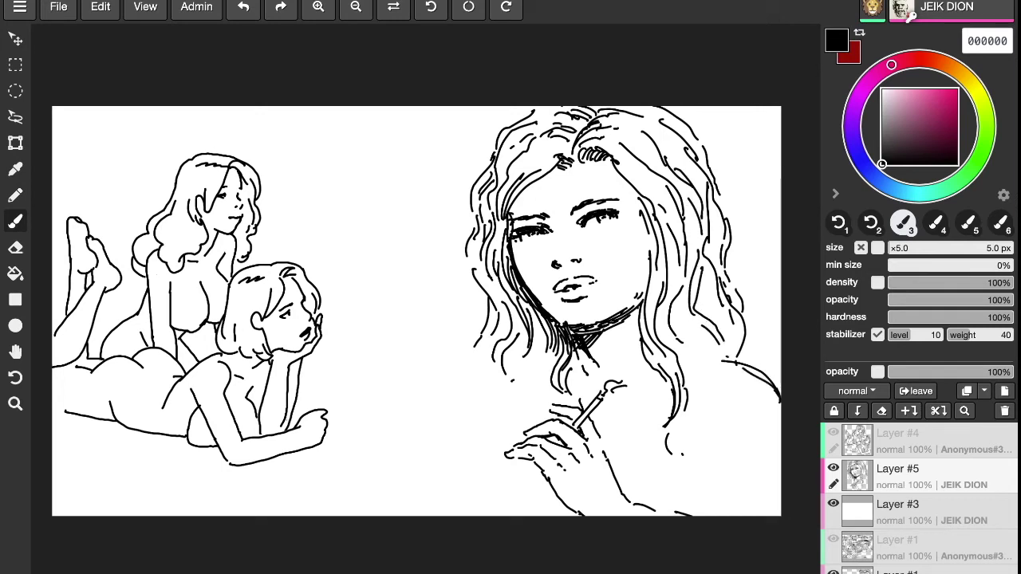
drag(783, 437, 759, 515)
drag(777, 461, 748, 517)
drag(619, 493, 632, 517)
drag(596, 471, 603, 494)
drag(701, 468, 691, 507)
drag(700, 469, 694, 491)
mouse_move(674, 424)
mouse_down()
mouse_move(673, 477)
mouse_move(678, 461)
mouse_move(672, 477)
mouse_move(653, 433)
mouse_up()
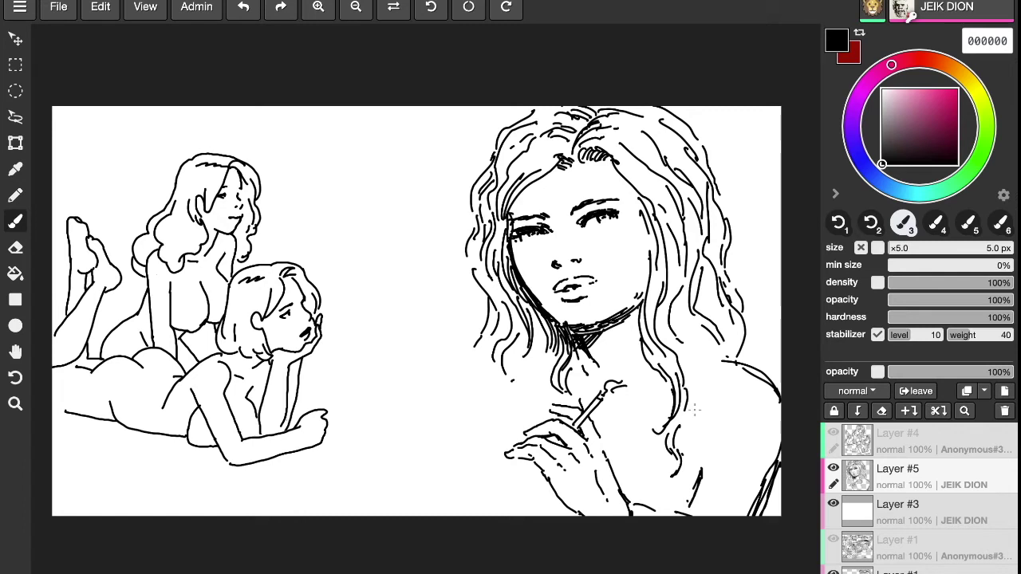
Extend the large woman's hair over her shoulder and cross-hatch the shadow on her neck.
drag(719, 354, 713, 375)
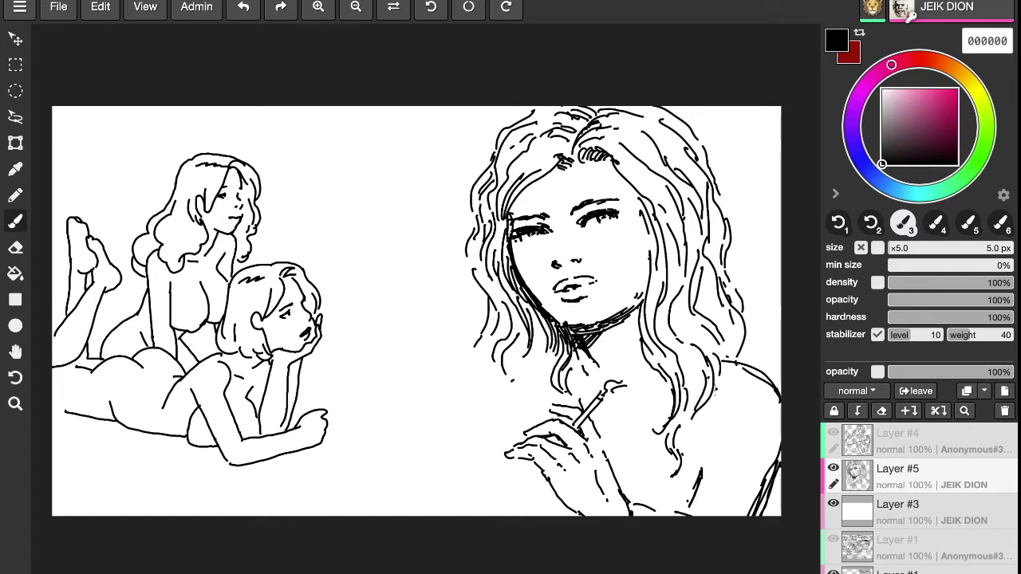
drag(698, 338, 686, 314)
mouse_move(571, 348)
mouse_down()
mouse_move(586, 370)
mouse_move(598, 348)
mouse_up()
drag(590, 347, 598, 360)
drag(591, 355, 604, 363)
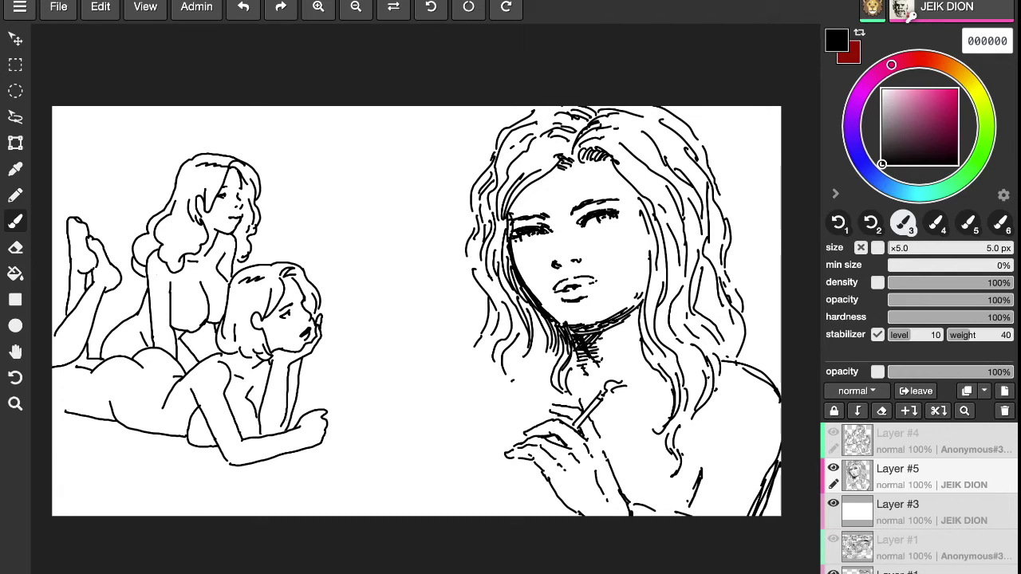
Add wavy lower and outer locks to the large woman's hair and reinforce the strand framing her face.
drag(539, 334, 515, 389)
mouse_move(537, 365)
mouse_down()
mouse_move(525, 410)
mouse_move(528, 400)
mouse_up()
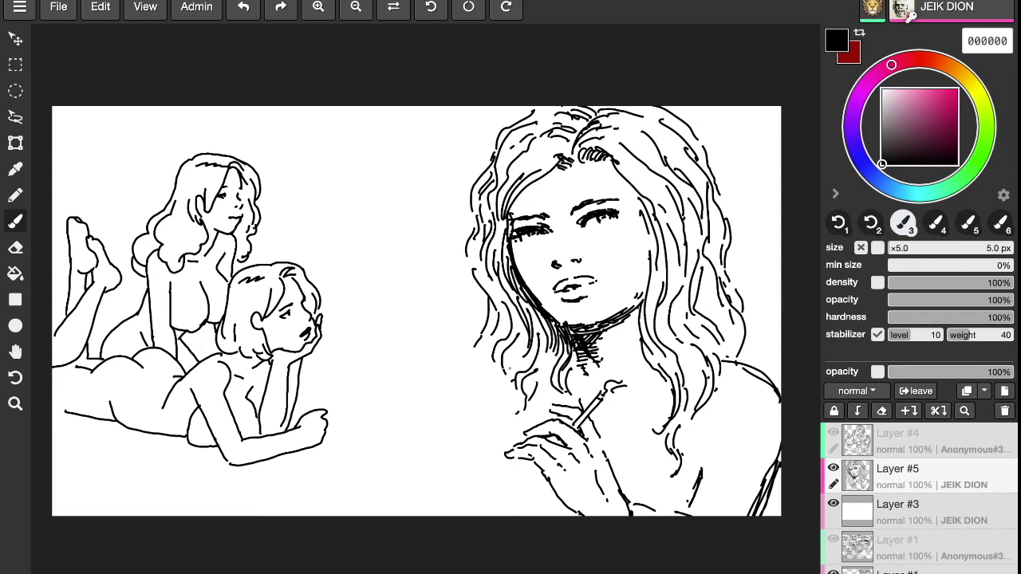
drag(524, 343, 510, 369)
drag(493, 348, 503, 375)
drag(520, 234, 517, 246)
drag(292, 117, 303, 202)
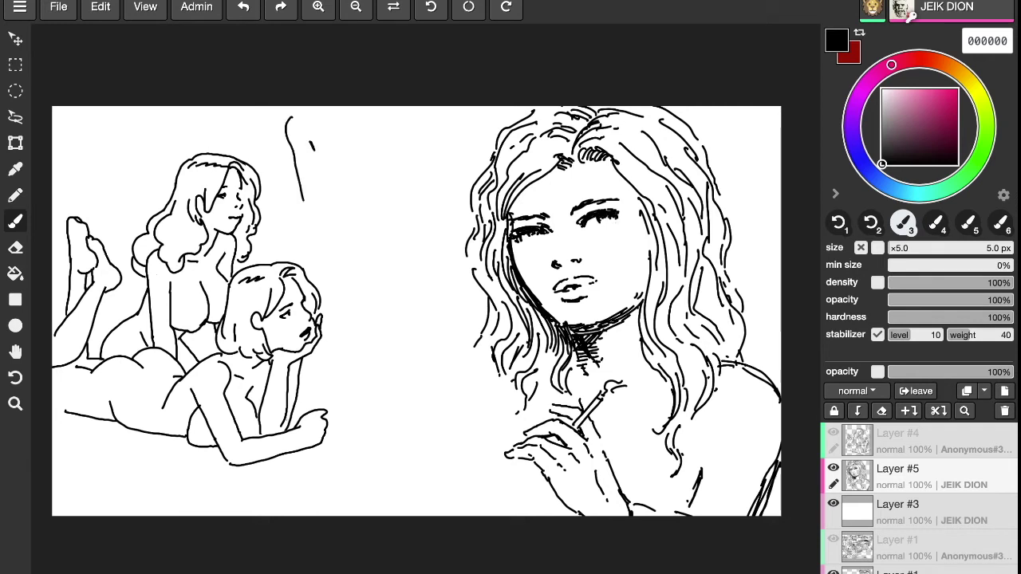
drag(712, 160, 732, 201)
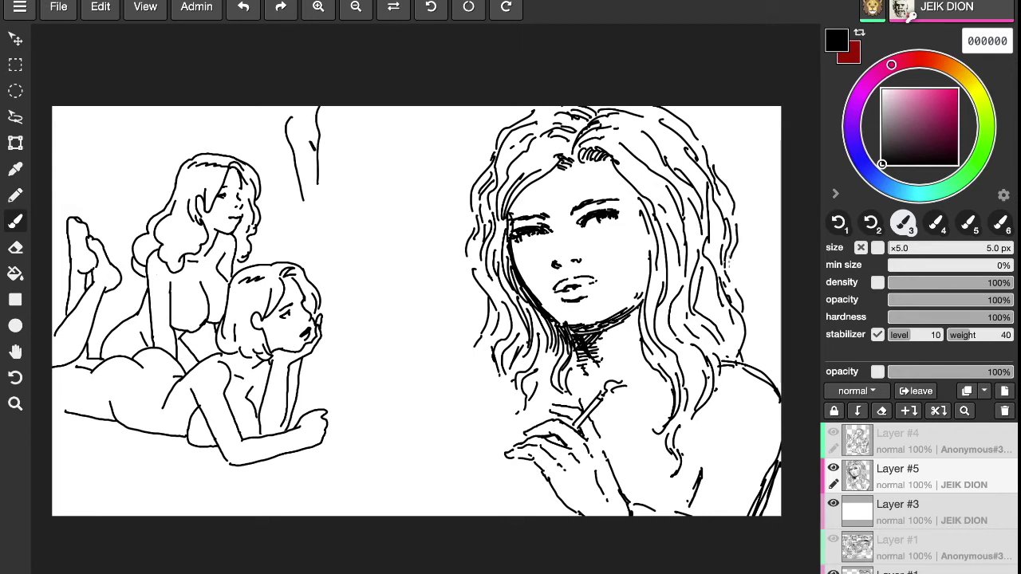
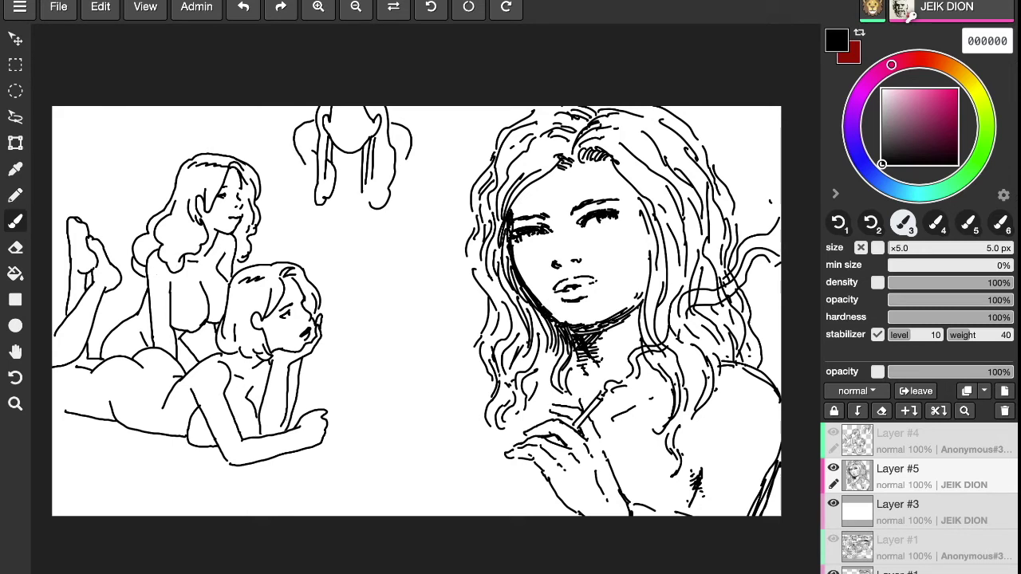
drag(604, 158, 642, 227)
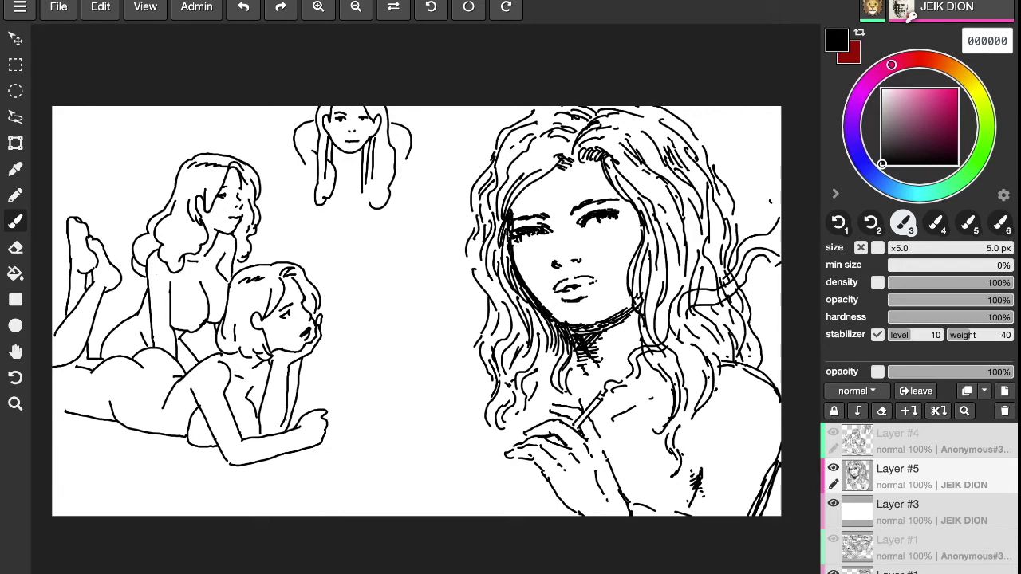
Draw the leaning woman's torso, with both forearms converging toward her hands between the other sketches.
mouse_move(326, 205)
mouse_down()
mouse_move(374, 209)
mouse_move(337, 258)
mouse_move(357, 245)
mouse_move(353, 263)
mouse_move(330, 280)
mouse_move(367, 287)
mouse_move(366, 276)
mouse_up()
drag(407, 161, 371, 249)
key(ctrl+z)
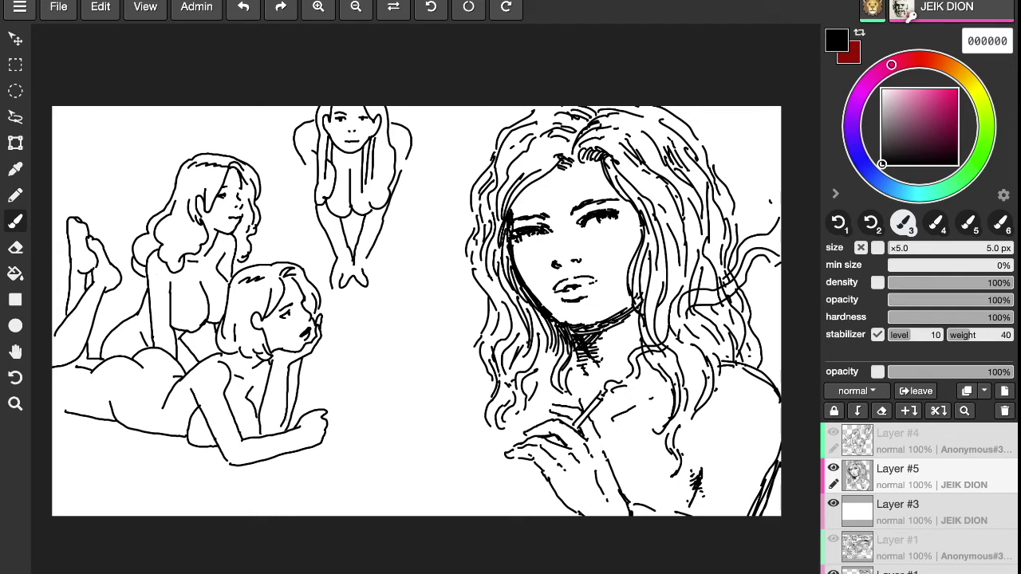
drag(368, 256, 380, 285)
drag(351, 222, 353, 252)
mouse_move(304, 166)
mouse_down()
mouse_move(313, 195)
mouse_move(304, 228)
mouse_move(323, 287)
mouse_up()
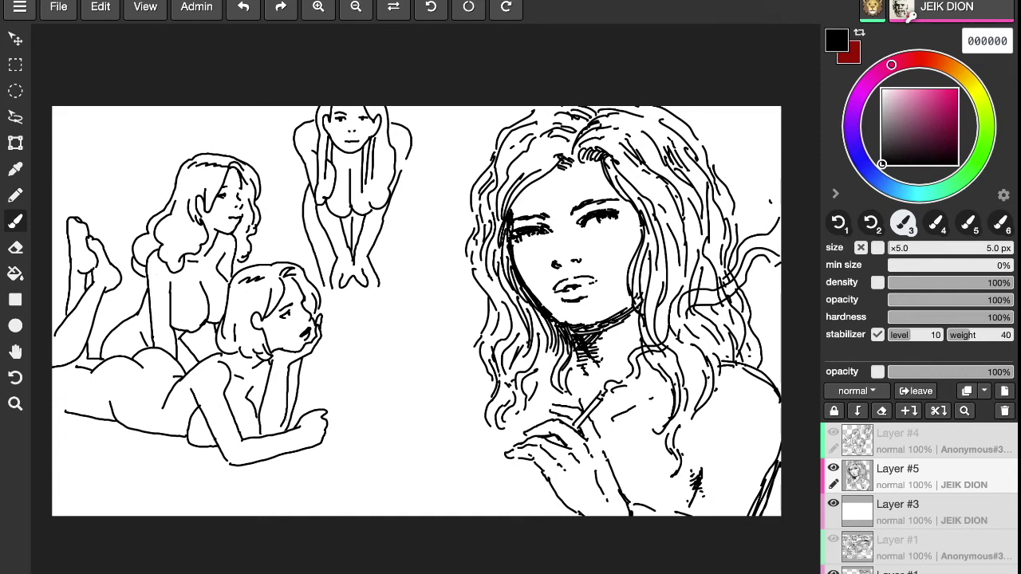
Redraw the leaning woman's outer arm line and refine the fingers and contours around her hands.
drag(398, 193, 380, 274)
key(ctrl+z)
drag(397, 191, 380, 277)
drag(342, 152, 336, 157)
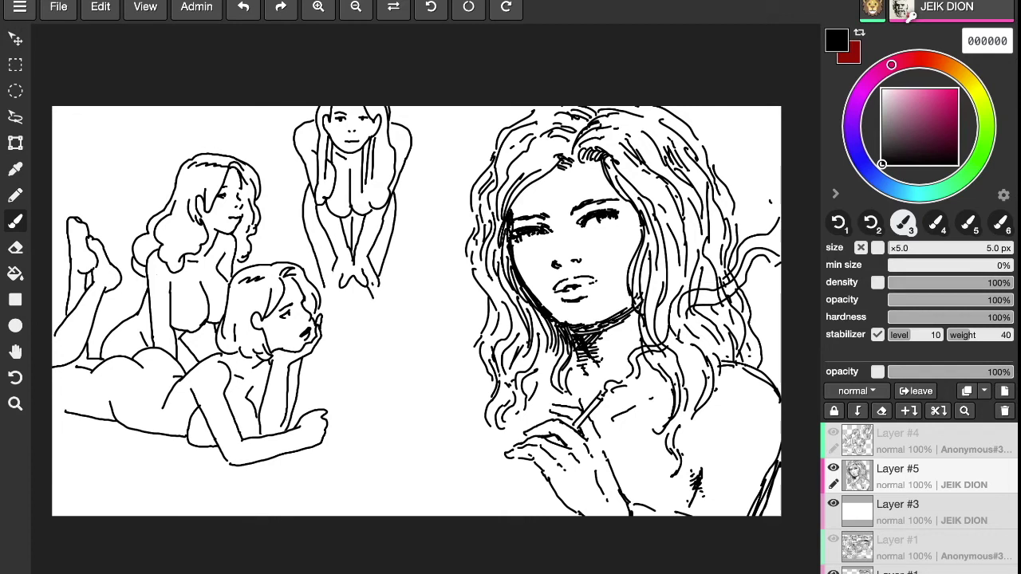
drag(377, 286, 381, 304)
key(ctrl+z)
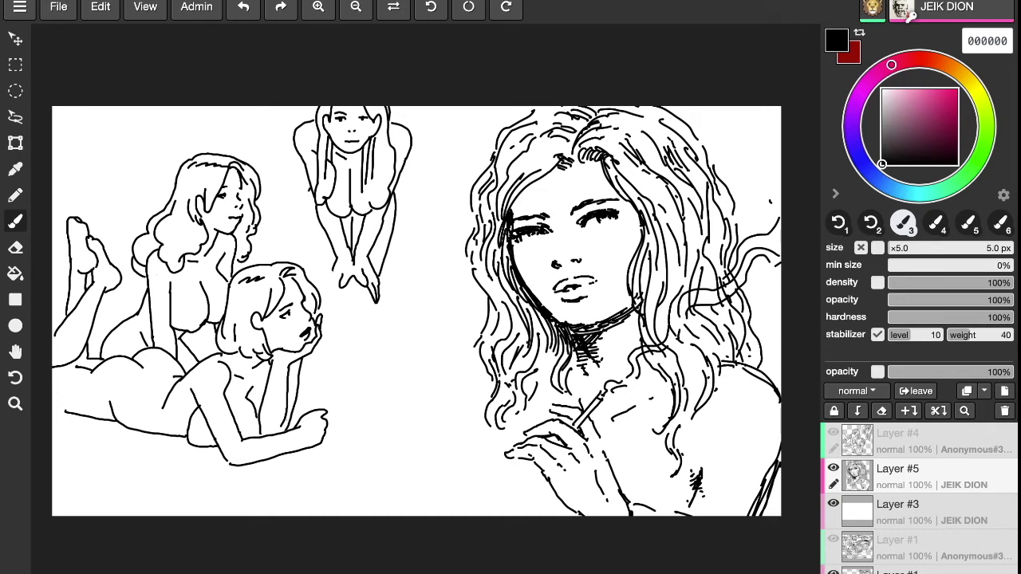
drag(316, 239, 331, 293)
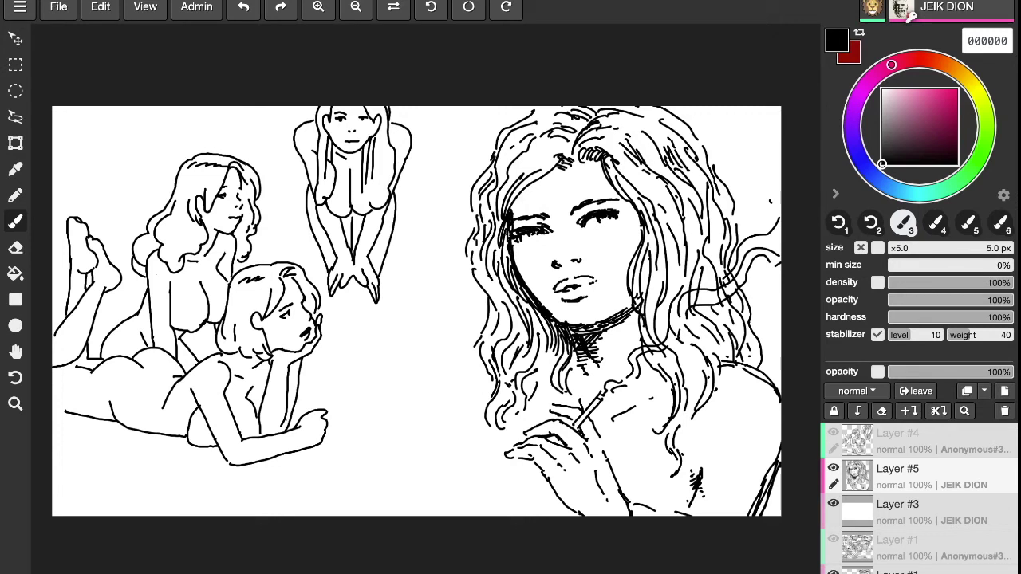
Draw the leaning woman's legs, feet and ground line, and add a fourth woman's head and torso beside her.
drag(353, 278, 353, 346)
mouse_move(488, 282)
mouse_down()
mouse_move(501, 312)
mouse_move(478, 308)
mouse_move(482, 377)
mouse_move(495, 398)
mouse_up()
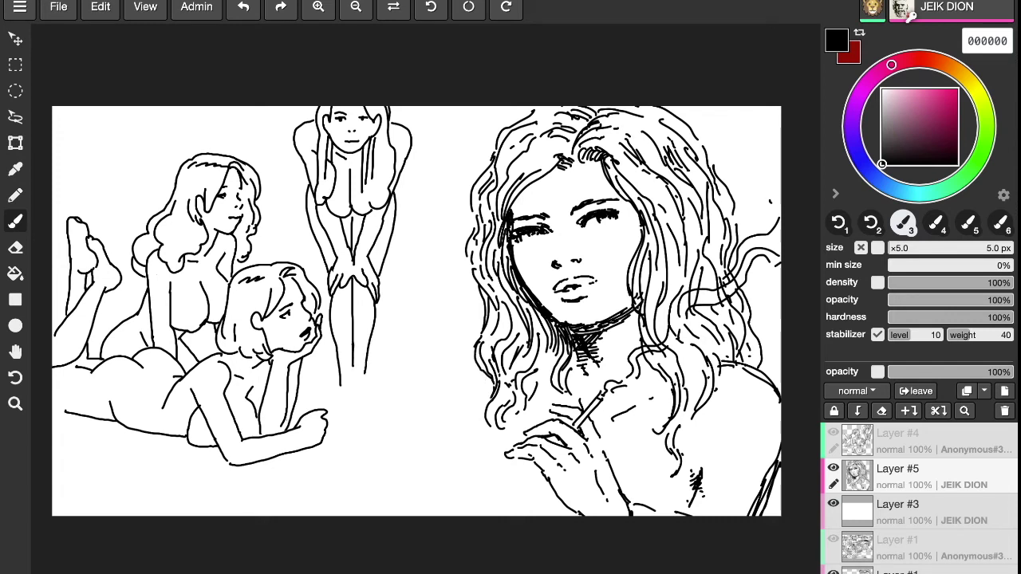
drag(726, 188, 740, 223)
drag(333, 397, 375, 401)
drag(780, 409, 781, 434)
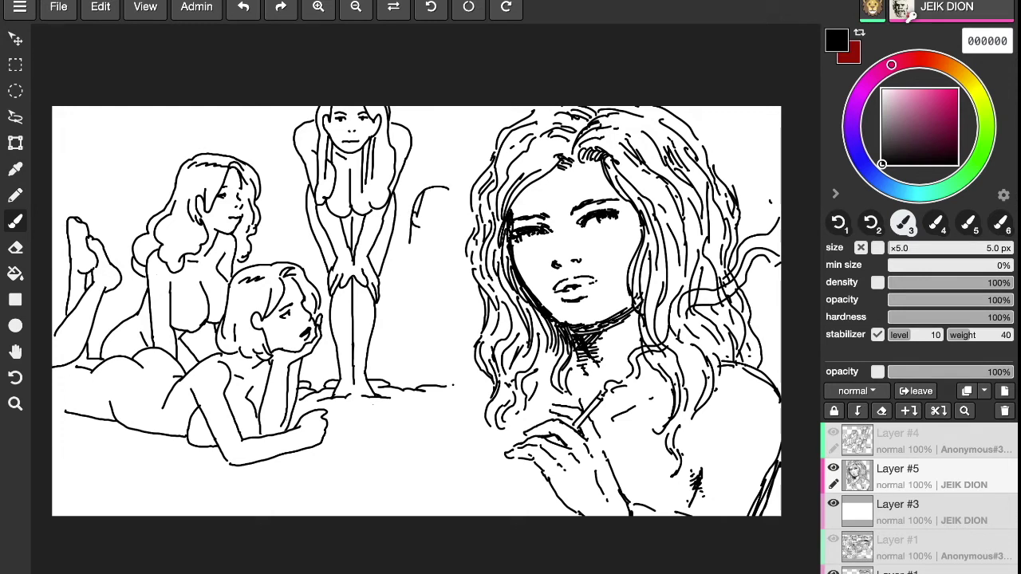
drag(457, 210, 457, 223)
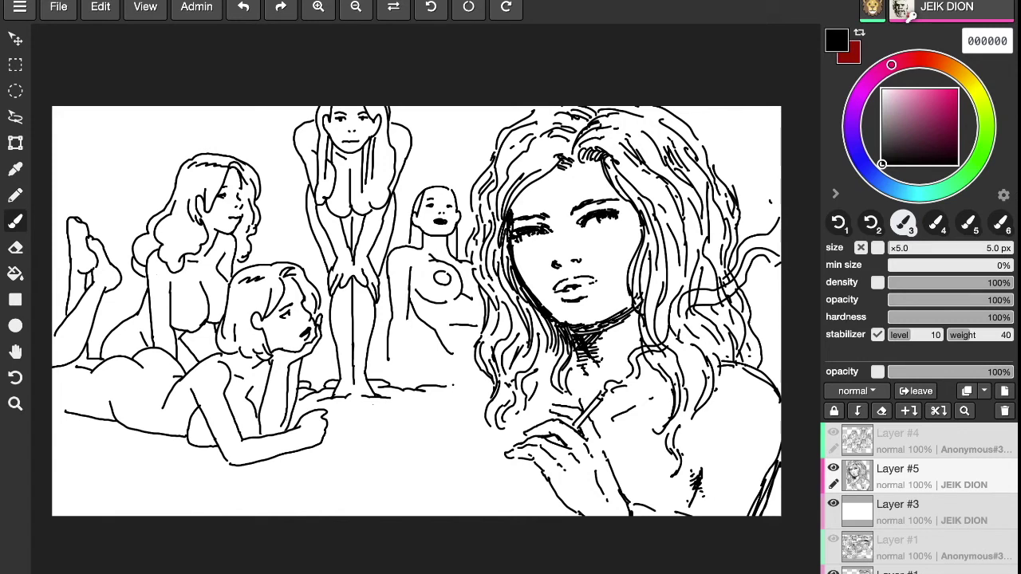
Set the brush color to white (ffffff) and paint over the lines where the smoke trail crosses the large woman's hair.
drag(887, 94, 862, 71)
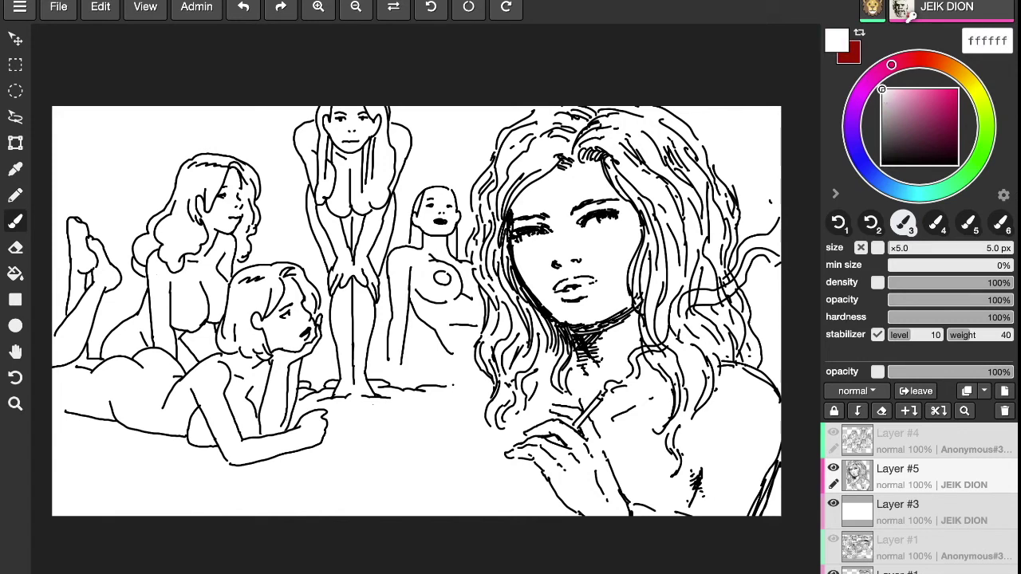
mouse_move(640, 350)
mouse_down()
mouse_move(659, 347)
mouse_move(699, 303)
mouse_move(682, 297)
mouse_move(745, 276)
mouse_move(731, 297)
mouse_move(742, 265)
mouse_move(677, 297)
mouse_up()
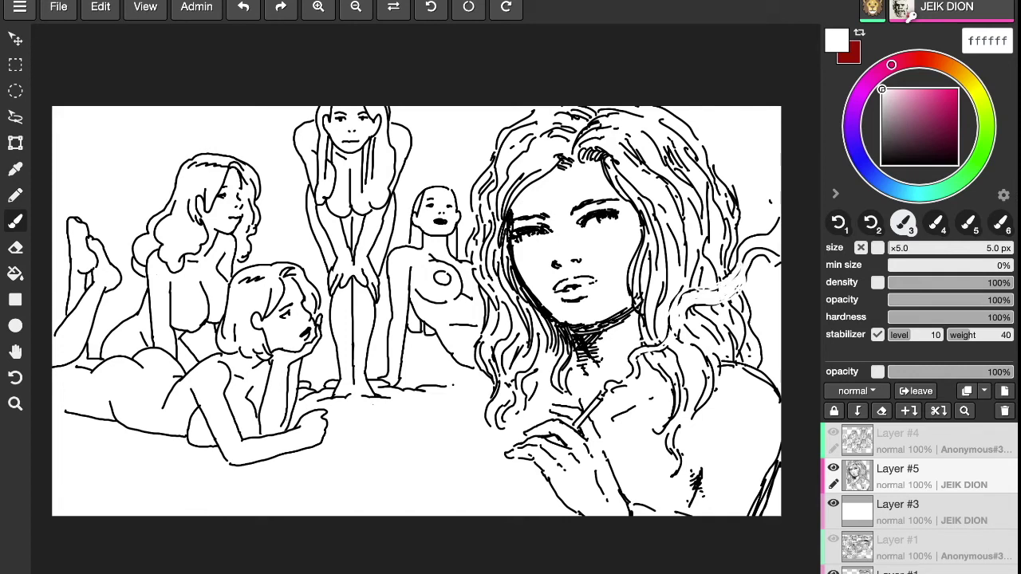
Thin the dark strokes beside the large woman's face with white, and draw her shoulder and arm contours below the hair in black (000000).
drag(507, 196, 502, 260)
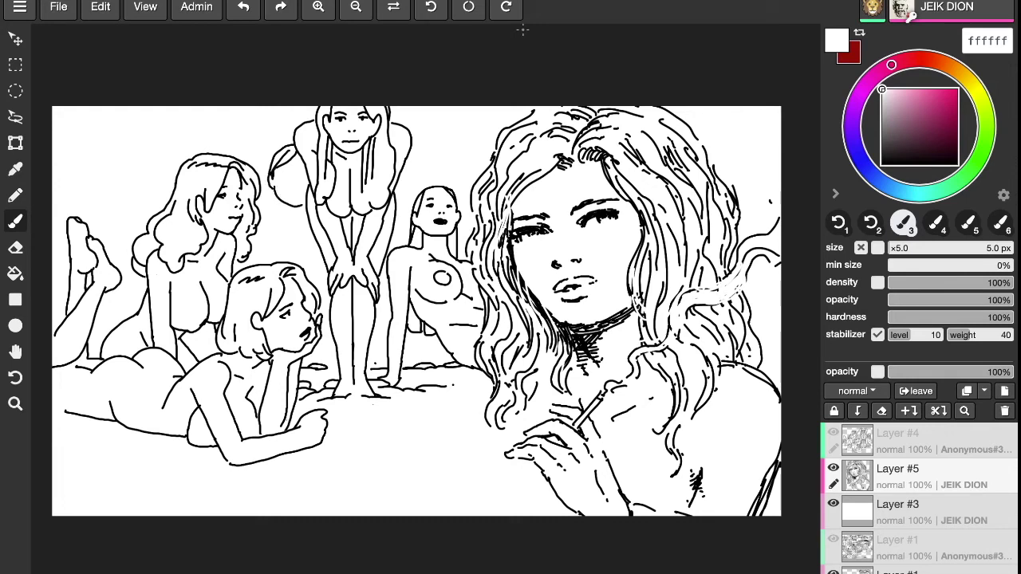
drag(891, 142, 882, 165)
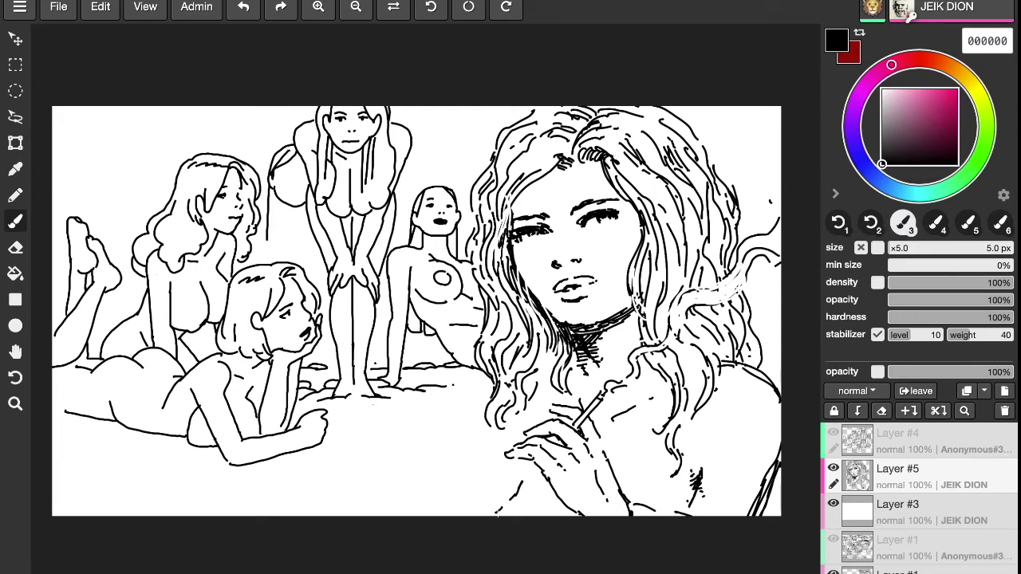
drag(509, 413, 493, 442)
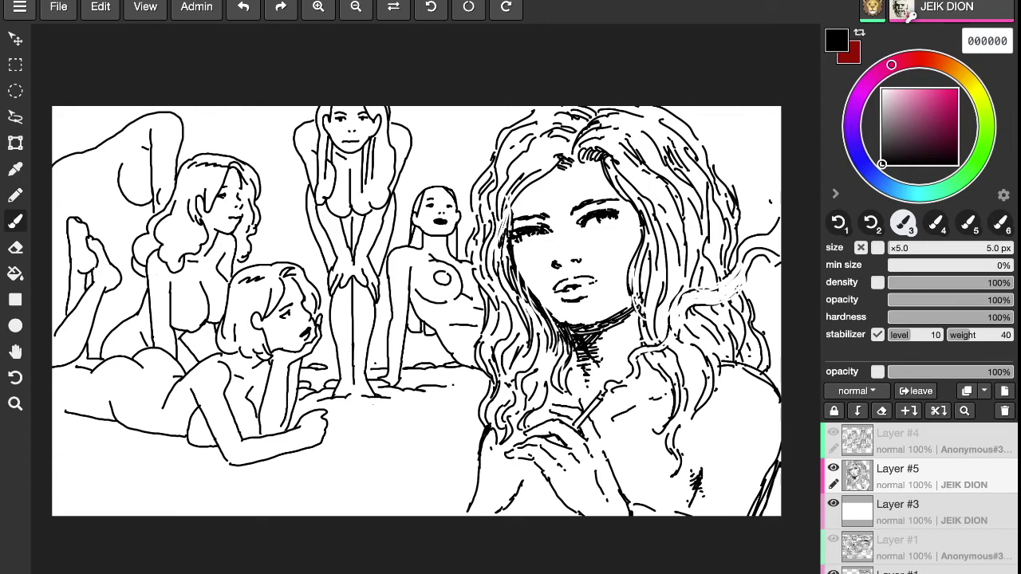
Add a new layer directly above Layer #3 and set the brush color to mauve (bb98a6).
click(925, 511)
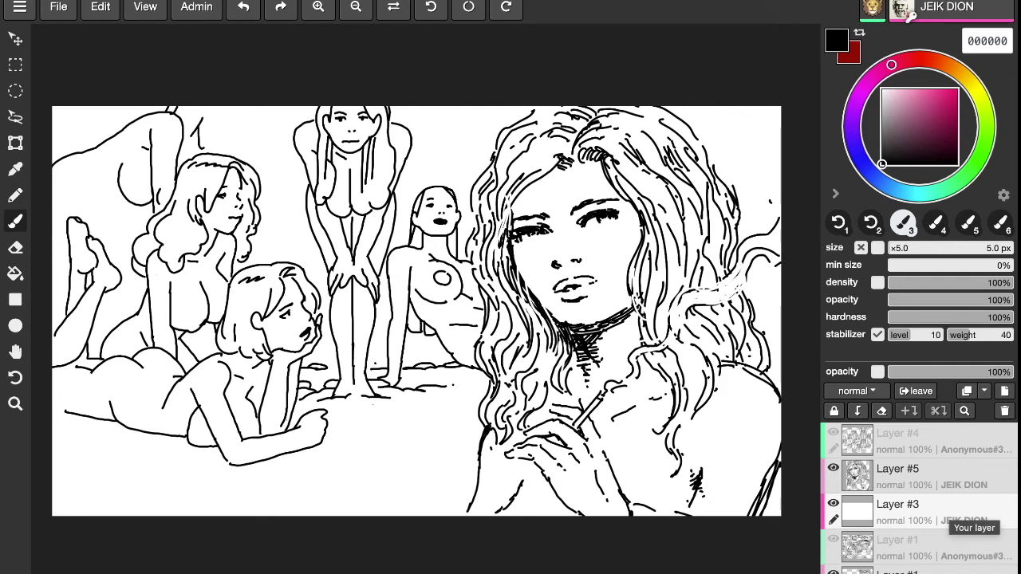
click(1005, 391)
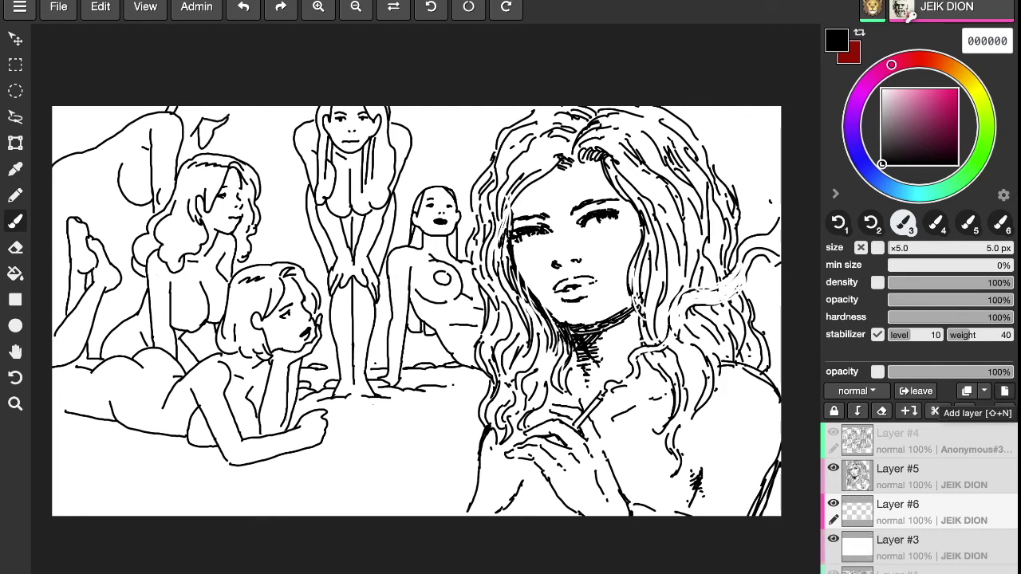
mouse_move(878, 128)
mouse_down()
mouse_move(872, 111)
mouse_move(871, 120)
mouse_move(896, 109)
mouse_up()
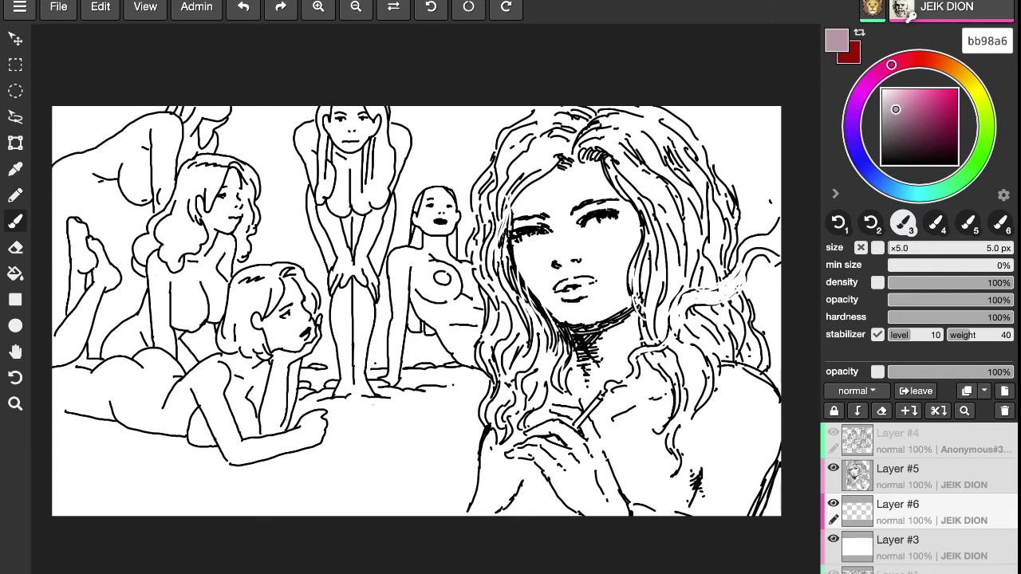
Shade the large woman's nose, lips, eye sockets, temples and face edges with mauve strokes.
drag(557, 260, 569, 260)
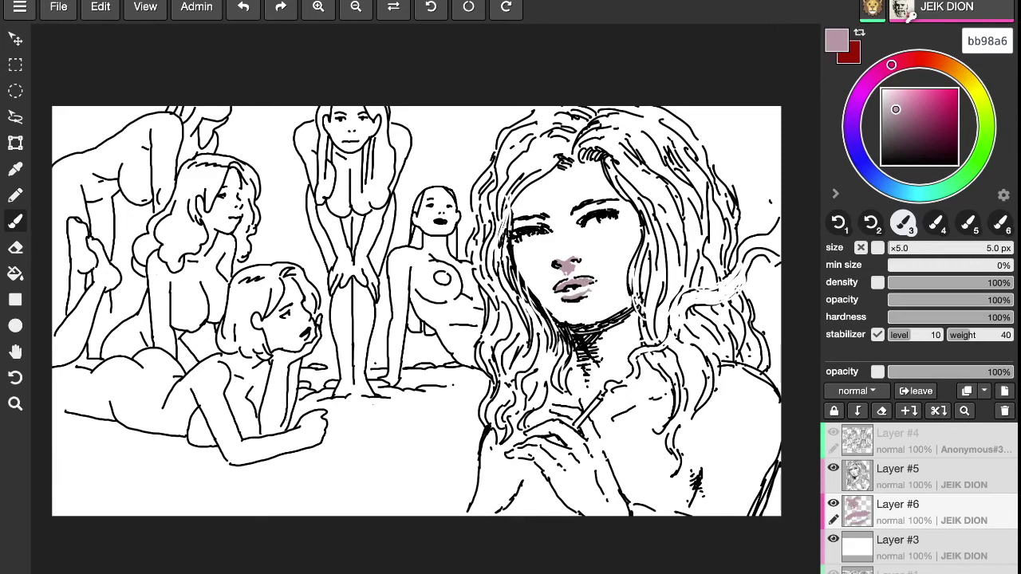
drag(581, 212, 579, 224)
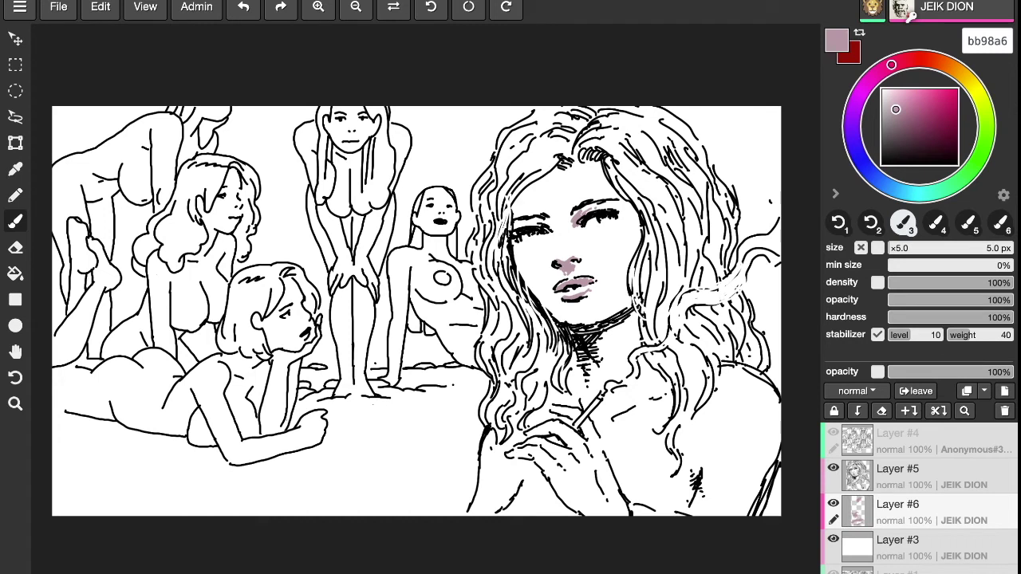
mouse_move(512, 229)
mouse_down()
mouse_move(547, 224)
mouse_move(533, 244)
mouse_move(605, 225)
mouse_up()
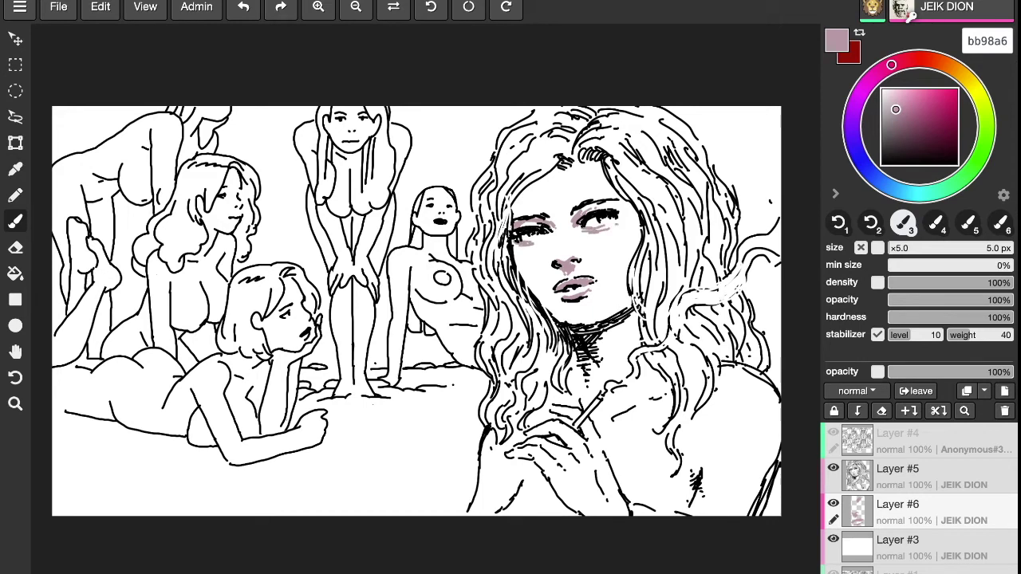
mouse_move(518, 203)
mouse_down()
mouse_move(511, 215)
mouse_move(525, 190)
mouse_move(520, 212)
mouse_up()
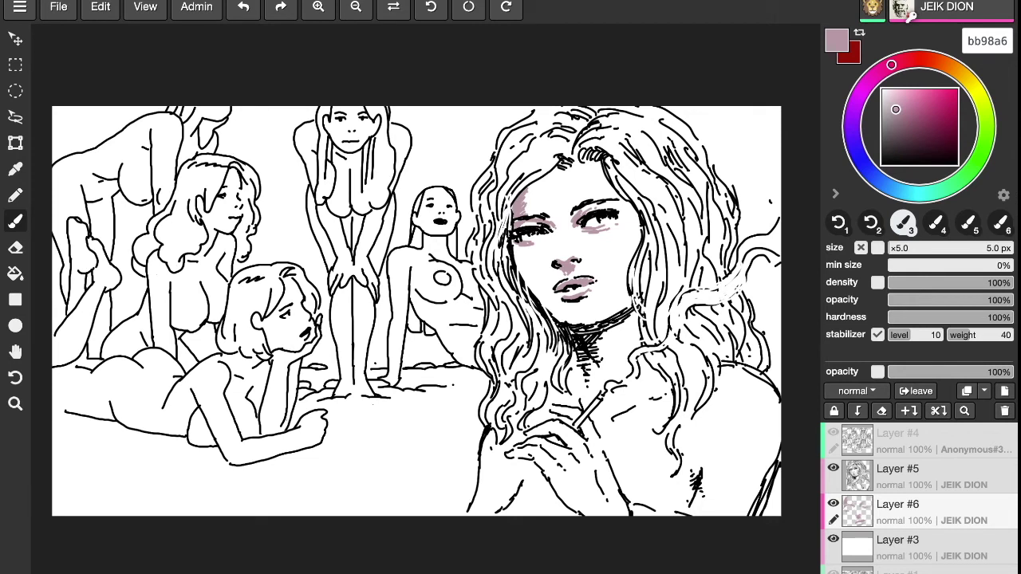
mouse_move(609, 191)
mouse_down()
mouse_move(634, 244)
mouse_move(622, 268)
mouse_move(630, 307)
mouse_up()
drag(515, 244, 536, 298)
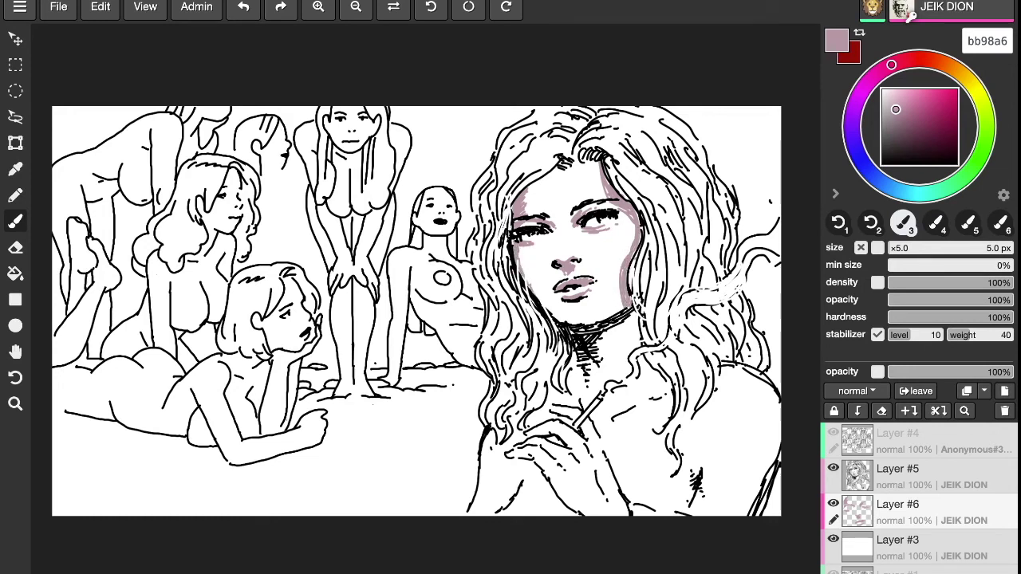
Shade the large woman's neck below the jaw and the fingers and back of her smoking hand in mauve.
mouse_move(593, 351)
mouse_down()
mouse_move(606, 330)
mouse_move(603, 356)
mouse_up()
mouse_move(619, 321)
mouse_down()
mouse_move(591, 343)
mouse_move(594, 333)
mouse_move(595, 393)
mouse_move(598, 355)
mouse_move(582, 382)
mouse_up()
mouse_move(533, 456)
mouse_down()
mouse_move(584, 509)
mouse_move(564, 469)
mouse_move(581, 466)
mouse_move(560, 454)
mouse_move(515, 463)
mouse_move(534, 462)
mouse_move(542, 431)
mouse_move(553, 431)
mouse_move(599, 468)
mouse_up()
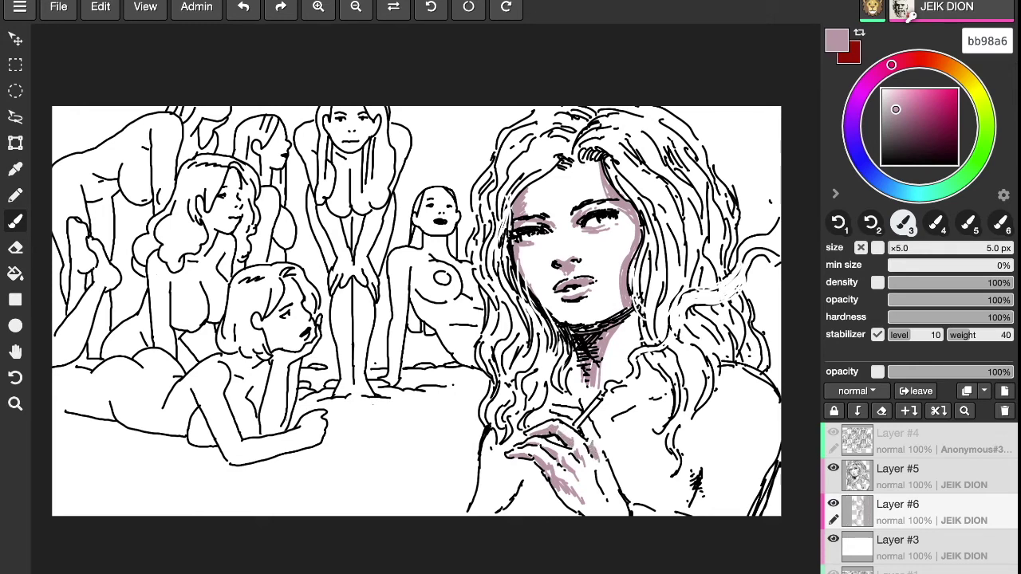
mouse_move(582, 432)
mouse_down()
mouse_move(592, 421)
mouse_move(578, 412)
mouse_up()
Shade the face, neck, torso and supporting arm of the seated woman beside the large portrait in mauve.
drag(443, 189, 452, 213)
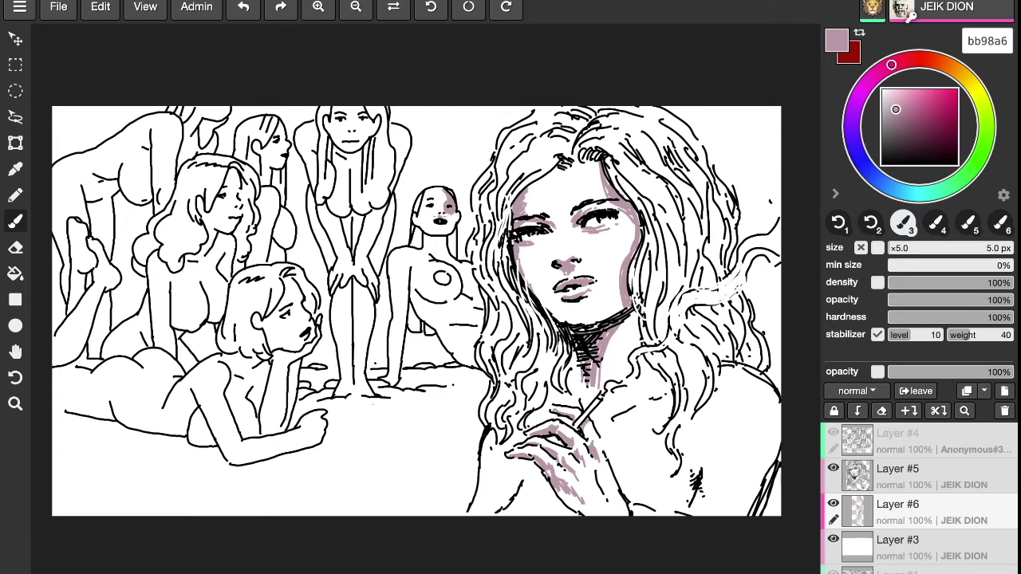
mouse_move(439, 212)
mouse_down()
mouse_move(456, 221)
mouse_move(443, 246)
mouse_move(455, 252)
mouse_move(418, 240)
mouse_up()
mouse_move(437, 275)
mouse_down()
mouse_move(451, 284)
mouse_move(440, 299)
mouse_move(462, 282)
mouse_move(480, 302)
mouse_move(483, 289)
mouse_move(471, 311)
mouse_move(480, 307)
mouse_up()
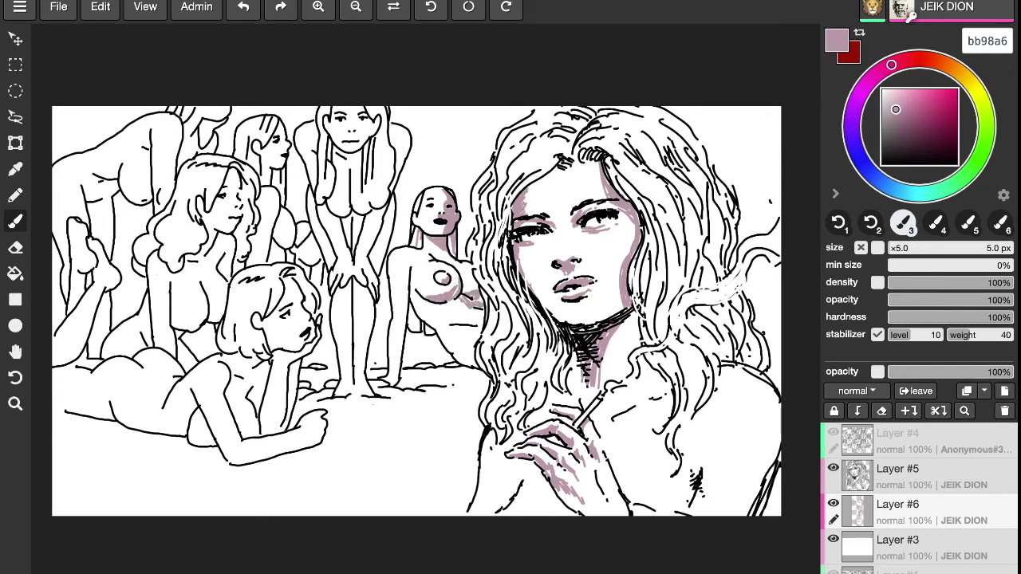
mouse_move(399, 267)
mouse_down()
mouse_move(409, 284)
mouse_move(394, 287)
mouse_move(402, 284)
mouse_move(403, 309)
mouse_move(397, 364)
mouse_up()
drag(403, 332, 392, 384)
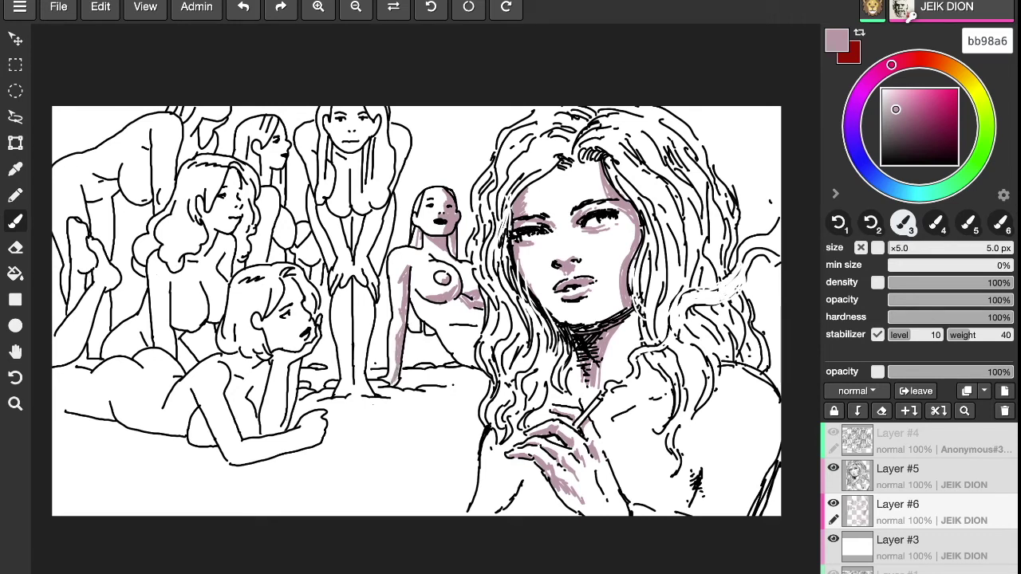
mouse_move(463, 315)
mouse_down()
mouse_move(486, 326)
mouse_move(481, 341)
mouse_move(485, 322)
mouse_move(472, 320)
mouse_move(484, 322)
mouse_move(483, 306)
mouse_up()
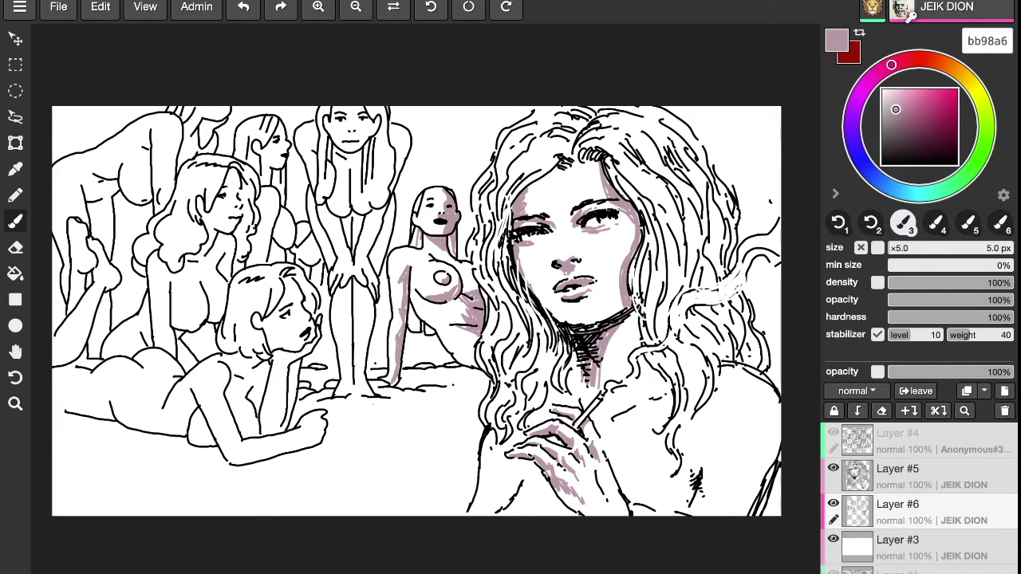
Set Layer #5's blend mode to multiply and make Layer #6 the active layer again.
click(897, 477)
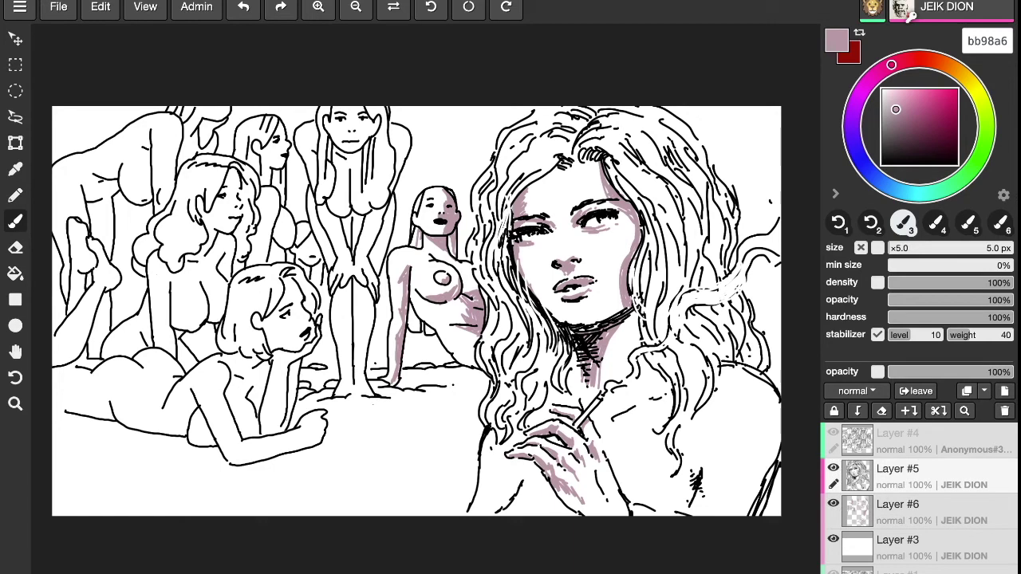
click(854, 391)
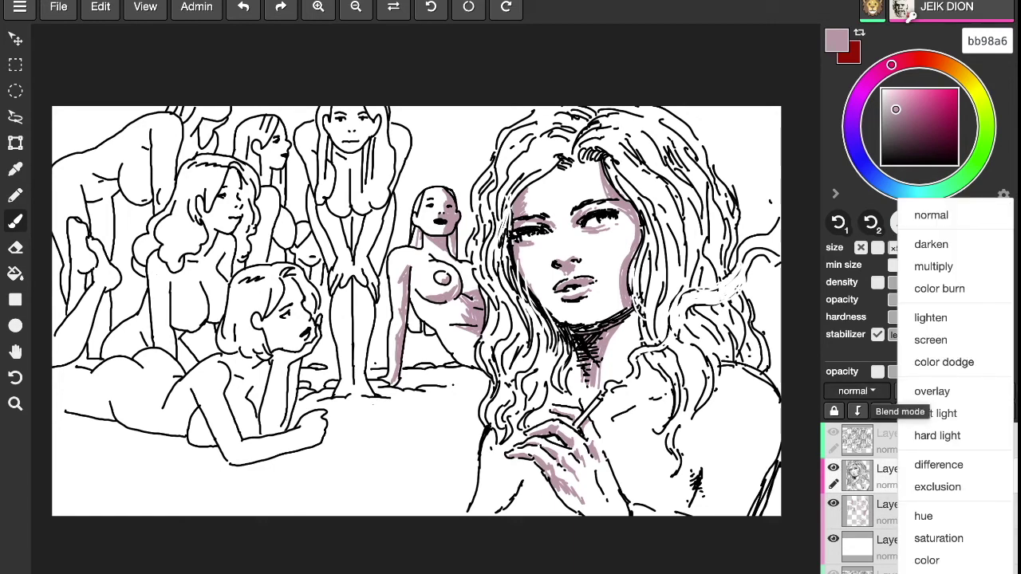
click(933, 267)
click(936, 506)
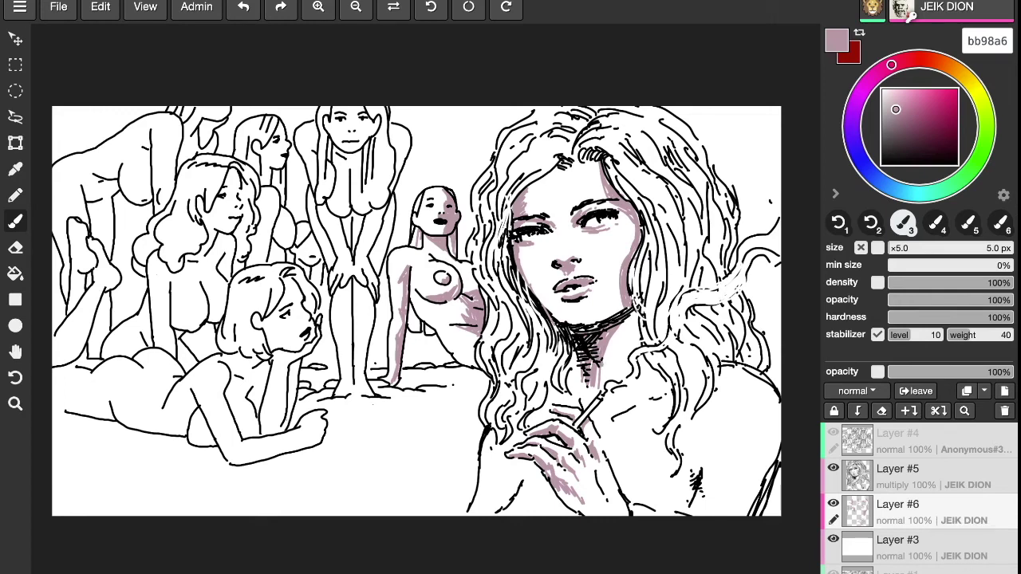
Shade the hair falling beside the large woman's neck, and paint her outer arm's shadow with a 25 px brush.
mouse_move(635, 312)
mouse_down()
mouse_move(631, 347)
mouse_move(659, 378)
mouse_move(664, 407)
mouse_up()
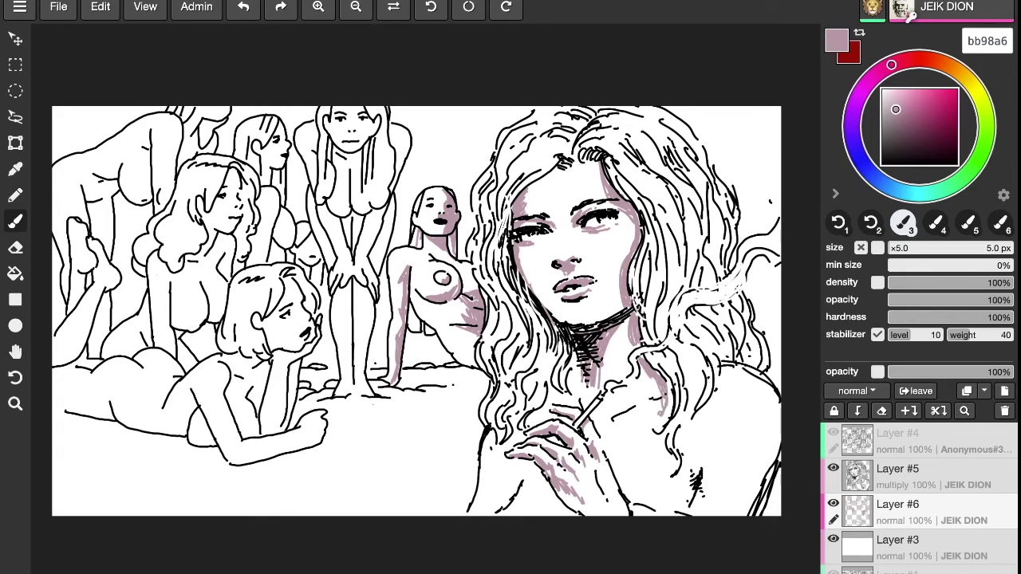
click(894, 248)
mouse_move(742, 489)
mouse_down()
mouse_move(769, 453)
mouse_move(772, 406)
mouse_move(740, 494)
mouse_move(756, 488)
mouse_move(752, 511)
mouse_move(771, 470)
mouse_move(759, 514)
mouse_up()
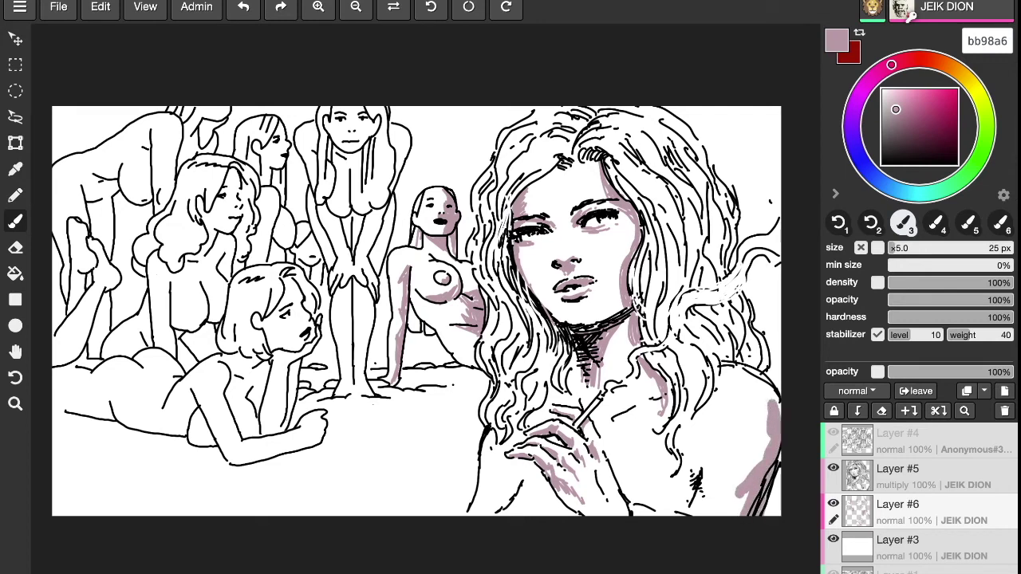
Shade the hair strands from the large woman's cheek toward the smoke trail in mauve, reducing the brush size to 10 px.
click(891, 249)
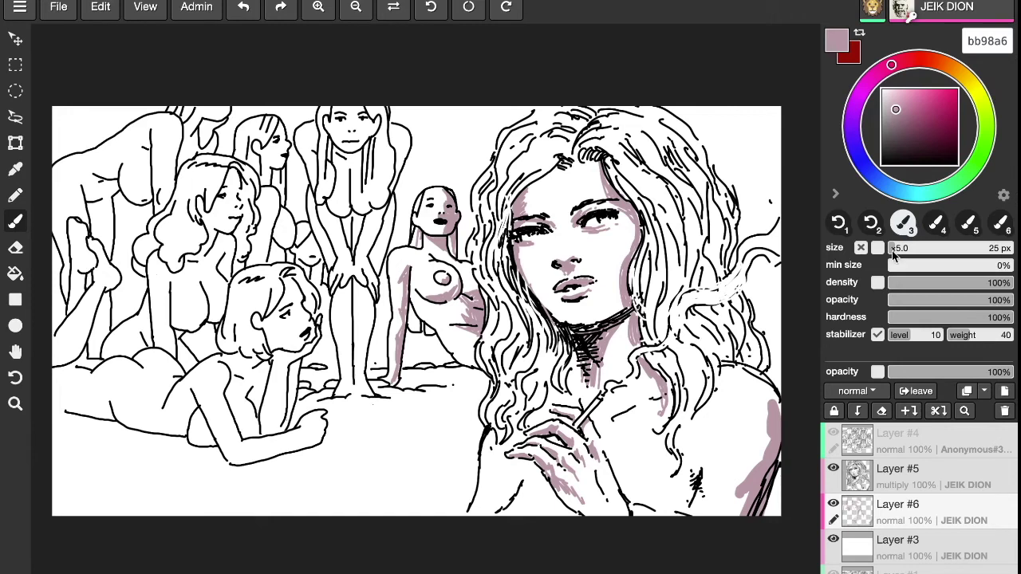
mouse_move(689, 354)
mouse_down()
mouse_move(702, 412)
mouse_move(691, 364)
mouse_up()
click(690, 329)
mouse_move(693, 321)
mouse_down()
mouse_move(694, 334)
mouse_move(684, 246)
mouse_up()
drag(686, 286, 697, 238)
mouse_move(650, 265)
mouse_down()
mouse_move(648, 303)
mouse_move(663, 225)
mouse_up()
drag(672, 273, 666, 217)
drag(892, 249, 889, 249)
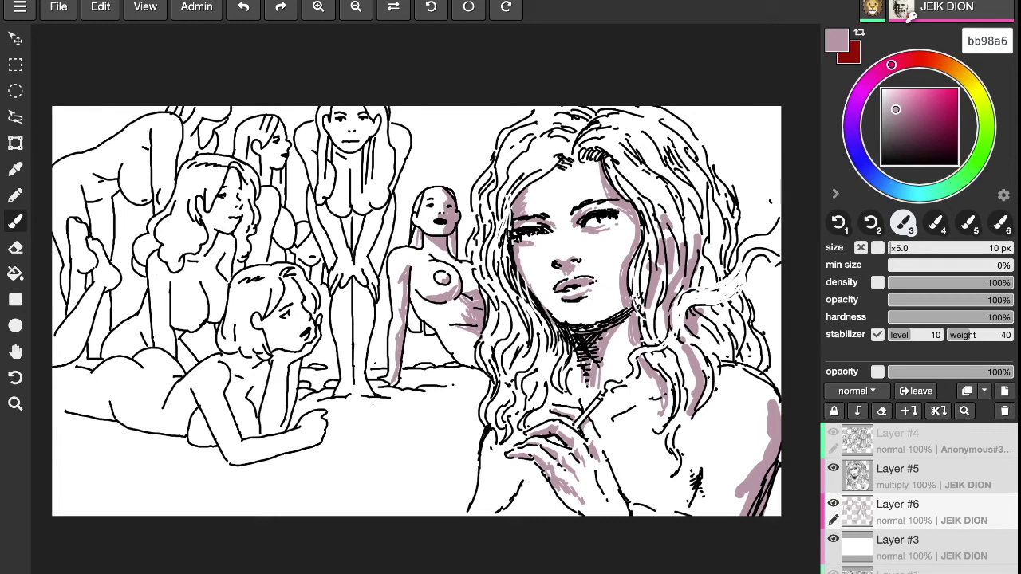
mouse_move(668, 218)
mouse_down()
mouse_move(659, 195)
mouse_move(692, 212)
mouse_move(683, 187)
mouse_up()
drag(650, 240, 643, 286)
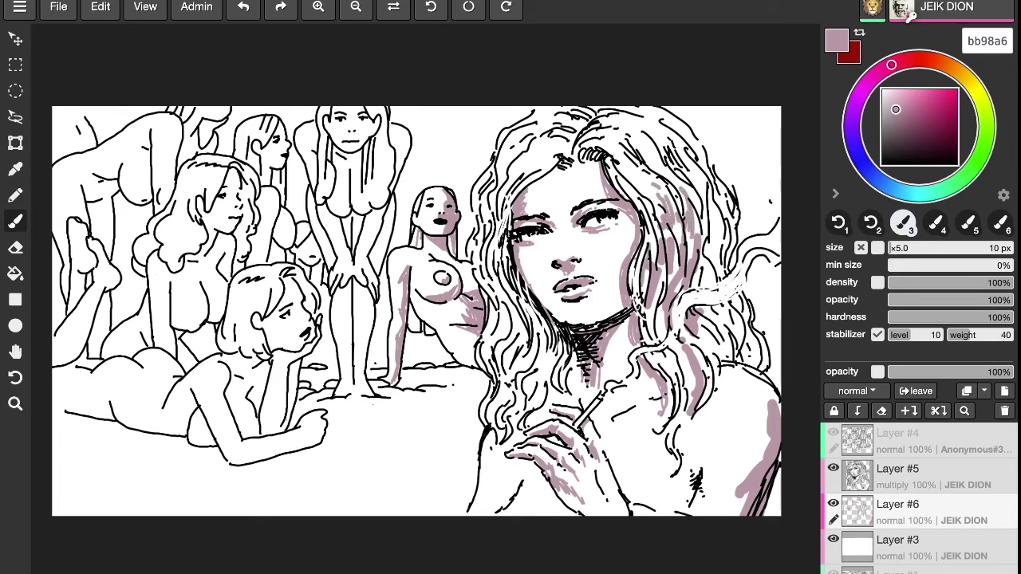
Shade the hair strands between the large woman's shaded jawline and the seated woman with long mauve strokes.
mouse_move(504, 249)
mouse_down()
mouse_move(518, 306)
mouse_move(533, 307)
mouse_up()
drag(539, 313, 547, 338)
mouse_move(506, 242)
mouse_down()
mouse_move(491, 286)
mouse_move(507, 335)
mouse_up()
mouse_move(511, 299)
mouse_down()
mouse_move(528, 348)
mouse_move(543, 354)
mouse_up()
drag(527, 308, 548, 361)
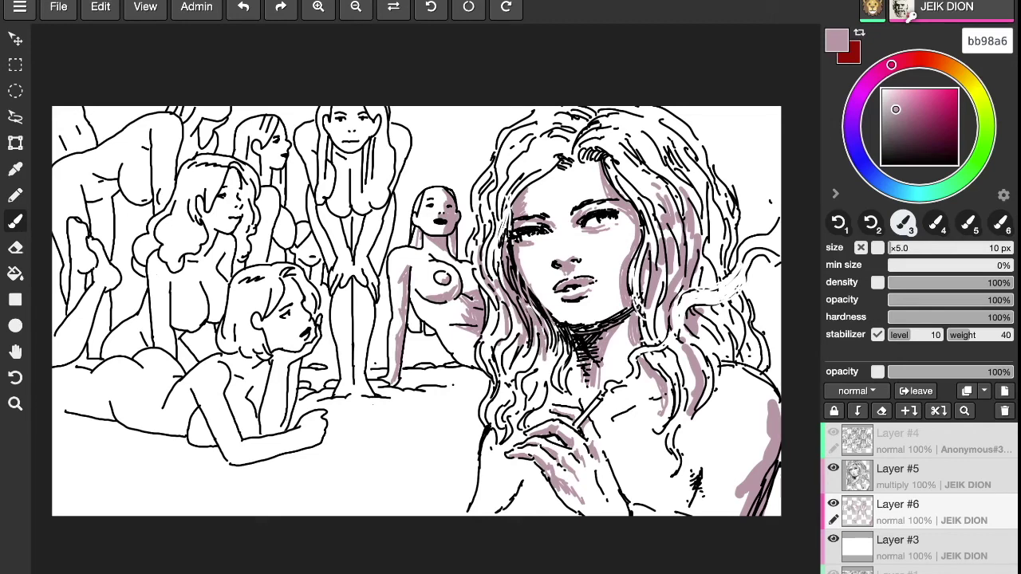
mouse_move(130, 439)
mouse_down()
mouse_move(143, 441)
mouse_move(96, 439)
mouse_move(53, 409)
mouse_up()
drag(324, 424, 320, 443)
Extend the mauve shadow across the top of the large woman's shoulder and along the inside of her upper arm.
mouse_move(710, 404)
mouse_down()
mouse_move(723, 368)
mouse_move(740, 364)
mouse_move(777, 404)
mouse_up()
drag(753, 365, 778, 410)
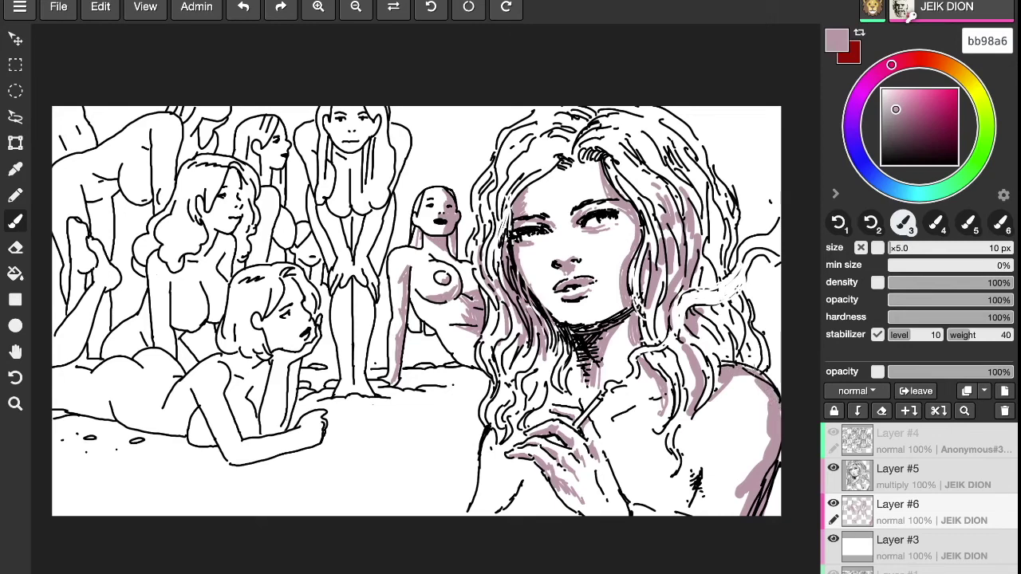
drag(735, 486, 729, 499)
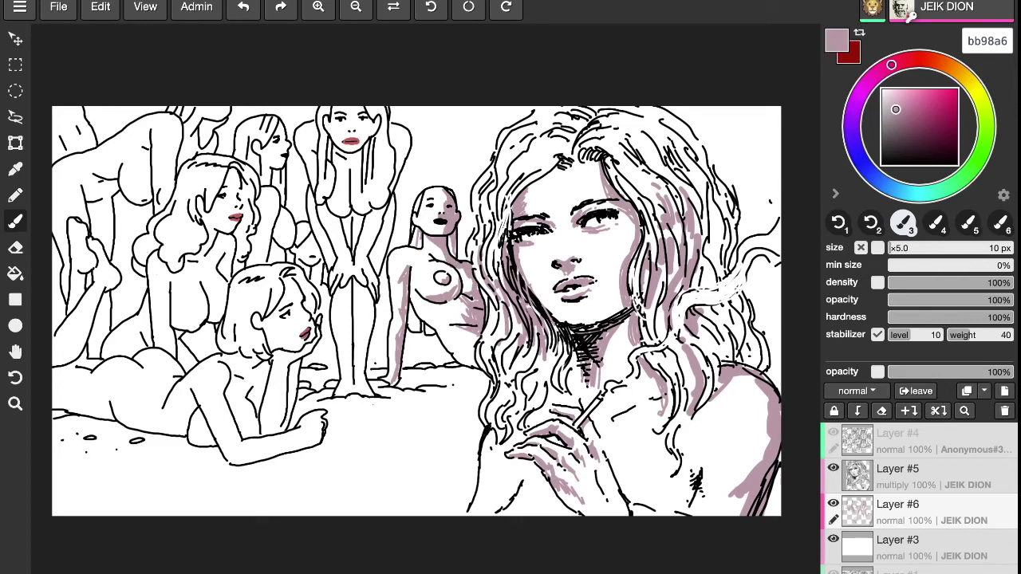
Shade the large woman's hair on the seated woman's side, from the crown and parting down to the lower curls.
mouse_move(534, 187)
mouse_down()
mouse_move(556, 163)
mouse_move(566, 115)
mouse_move(590, 116)
mouse_move(584, 106)
mouse_up()
drag(552, 139, 509, 174)
drag(554, 149, 518, 171)
drag(528, 142, 504, 179)
mouse_move(509, 178)
mouse_down()
mouse_move(499, 212)
mouse_move(489, 207)
mouse_up()
drag(510, 151, 503, 165)
drag(520, 315, 506, 382)
mouse_move(531, 341)
mouse_down()
mouse_move(523, 399)
mouse_move(531, 391)
mouse_move(490, 410)
mouse_up()
Shade the other half of the large woman's crown, following the curls from the parting down past eye level.
mouse_move(628, 149)
mouse_down()
mouse_move(640, 177)
mouse_move(633, 171)
mouse_move(645, 165)
mouse_up()
drag(624, 138, 601, 147)
mouse_move(593, 128)
mouse_down()
mouse_move(584, 134)
mouse_move(634, 118)
mouse_move(653, 119)
mouse_move(647, 139)
mouse_move(667, 132)
mouse_up()
mouse_move(694, 118)
mouse_down()
mouse_move(675, 152)
mouse_move(651, 155)
mouse_up()
mouse_move(673, 146)
mouse_down()
mouse_move(670, 158)
mouse_move(644, 155)
mouse_up()
drag(667, 153, 654, 173)
mouse_move(694, 132)
mouse_down()
mouse_move(670, 164)
mouse_move(699, 168)
mouse_up()
drag(702, 164, 710, 175)
drag(686, 129, 706, 171)
drag(691, 131, 693, 143)
drag(699, 167, 713, 185)
drag(713, 195, 703, 214)
drag(700, 220, 710, 231)
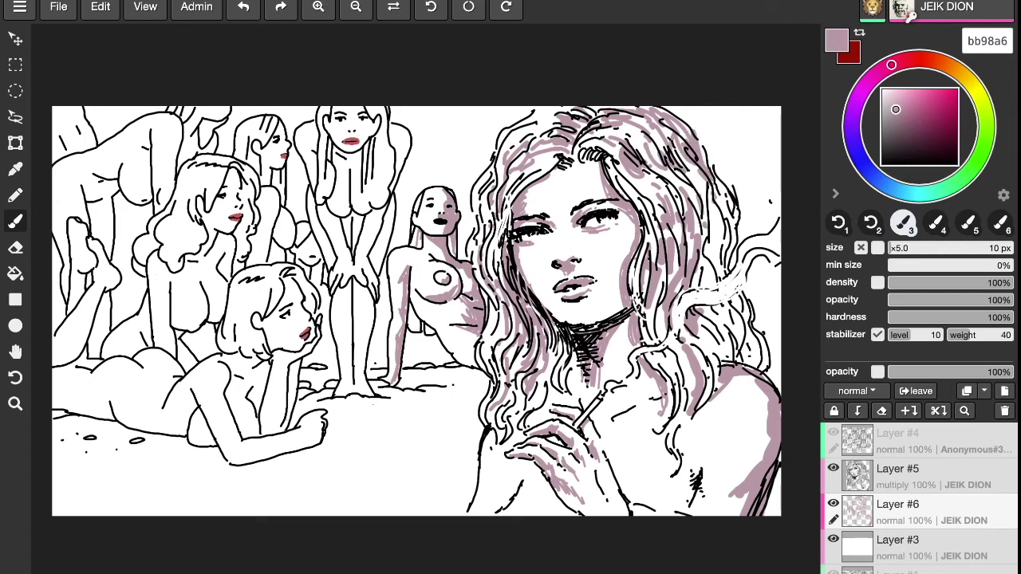
Shade the large woman's outer hair strands above and below the smoke trail down to her shoulder.
mouse_move(705, 290)
mouse_down()
mouse_move(723, 264)
mouse_move(723, 203)
mouse_up()
mouse_move(716, 319)
mouse_down()
mouse_move(729, 310)
mouse_move(742, 351)
mouse_move(706, 335)
mouse_move(715, 362)
mouse_up()
drag(656, 297, 682, 376)
mouse_move(737, 306)
mouse_down()
mouse_move(749, 356)
mouse_move(766, 364)
mouse_up()
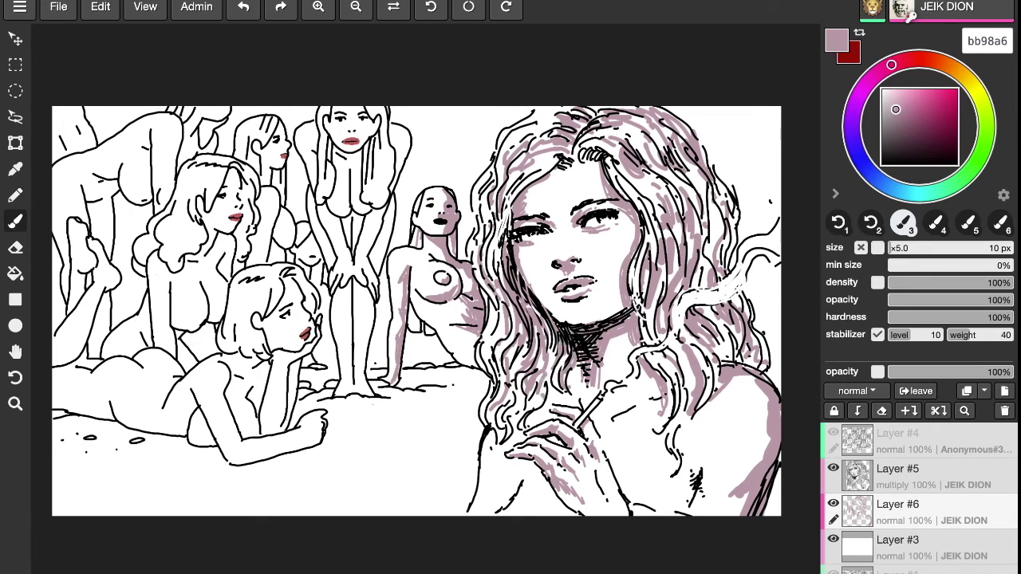
Shade the large woman's forearm and chest folds, and the leaning woman's shoulder and the area beneath her chin.
drag(490, 513, 521, 477)
mouse_move(665, 508)
mouse_down()
mouse_move(686, 493)
mouse_move(680, 510)
mouse_up()
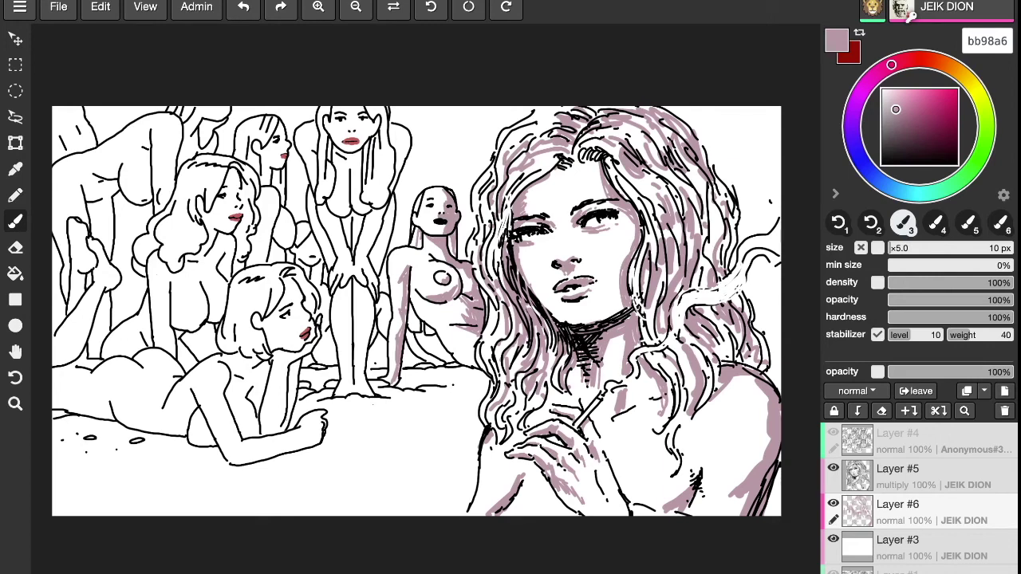
mouse_move(394, 145)
mouse_down()
mouse_move(401, 125)
mouse_move(408, 139)
mouse_move(395, 178)
mouse_up()
mouse_move(335, 147)
mouse_down()
mouse_move(359, 170)
mouse_move(359, 154)
mouse_up()
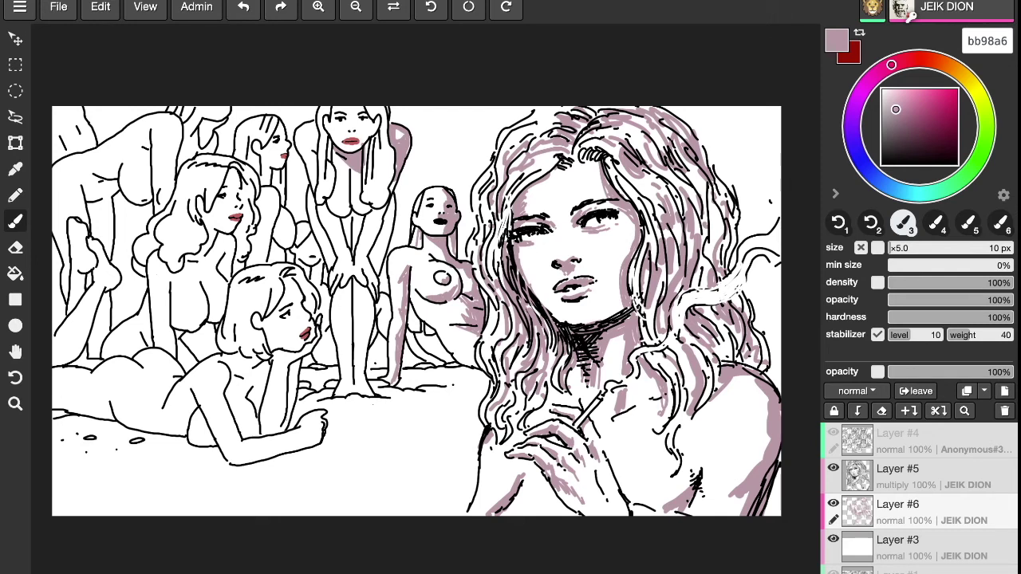
Shade the reclining woman's neck, chest, shoulder, both arms and the side of her face in mauve.
drag(256, 359, 263, 375)
drag(285, 368, 272, 434)
mouse_move(285, 397)
mouse_down()
mouse_move(274, 435)
mouse_move(300, 363)
mouse_move(295, 379)
mouse_up()
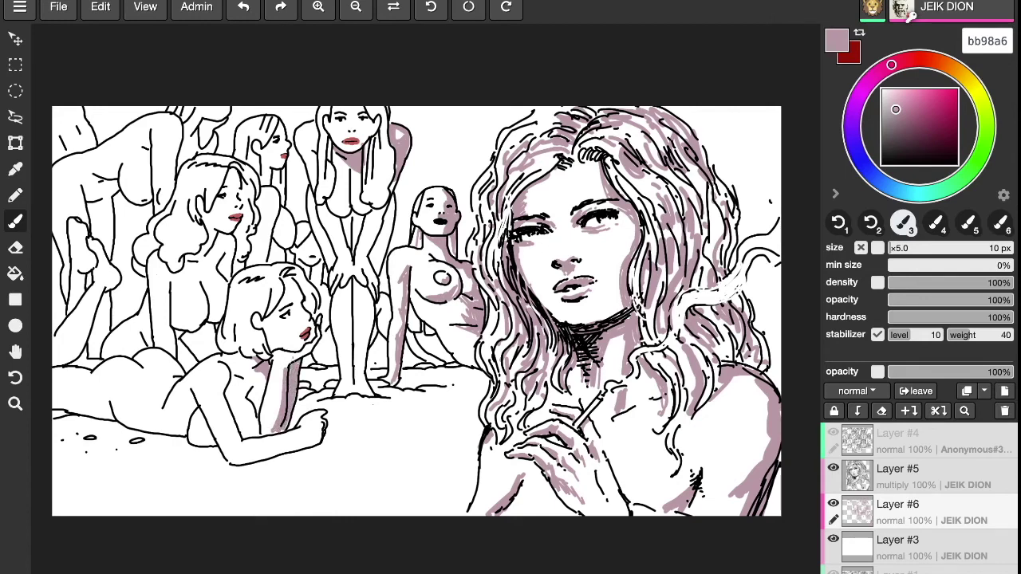
mouse_move(190, 428)
mouse_down()
mouse_move(201, 445)
mouse_move(215, 439)
mouse_up()
drag(191, 393, 215, 442)
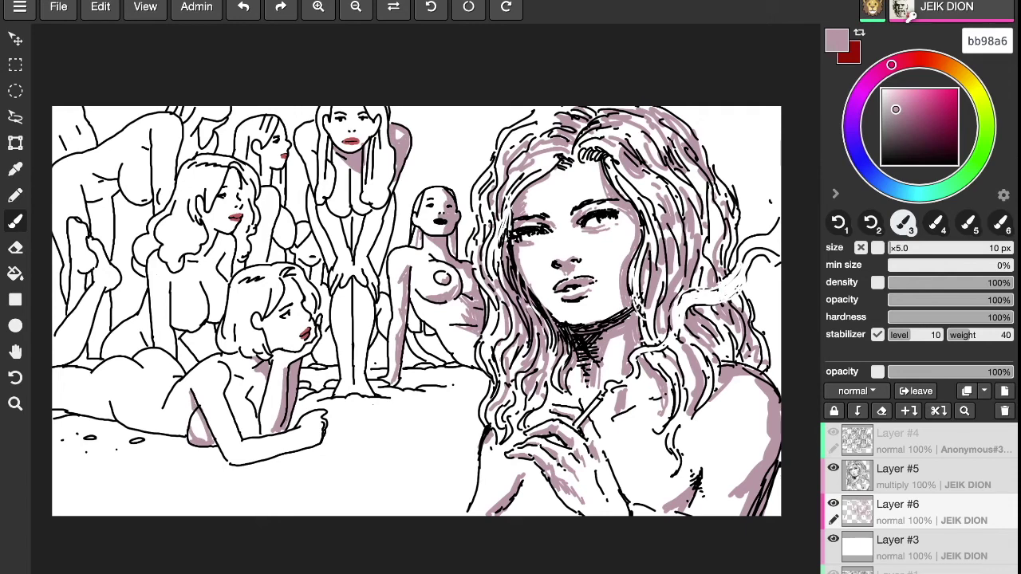
mouse_move(221, 360)
mouse_down()
mouse_move(220, 402)
mouse_move(236, 432)
mouse_move(249, 414)
mouse_move(255, 438)
mouse_move(249, 399)
mouse_move(259, 435)
mouse_move(239, 447)
mouse_move(317, 440)
mouse_up()
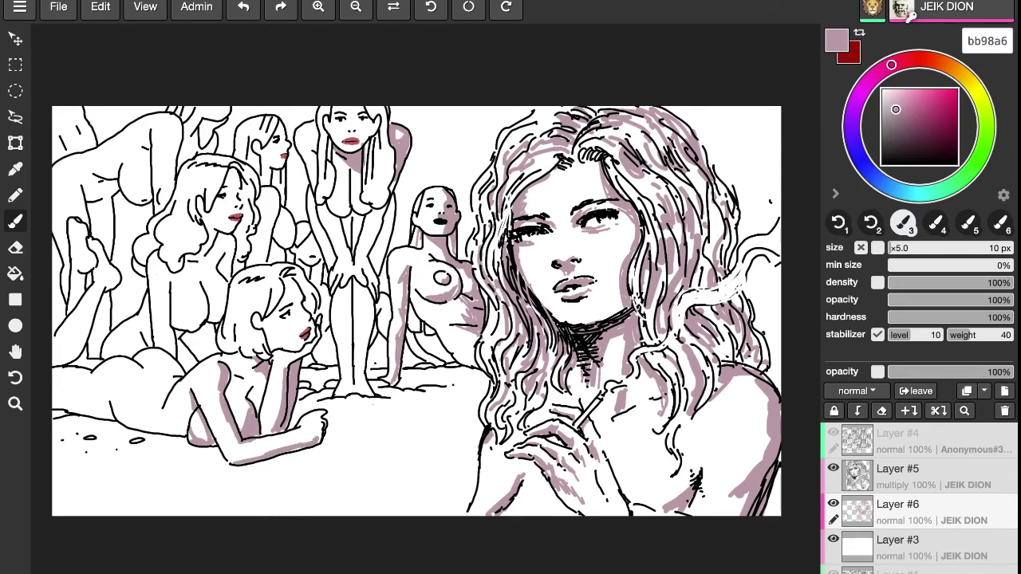
mouse_move(289, 279)
mouse_down()
mouse_move(286, 308)
mouse_move(300, 304)
mouse_move(283, 318)
mouse_move(290, 351)
mouse_up()
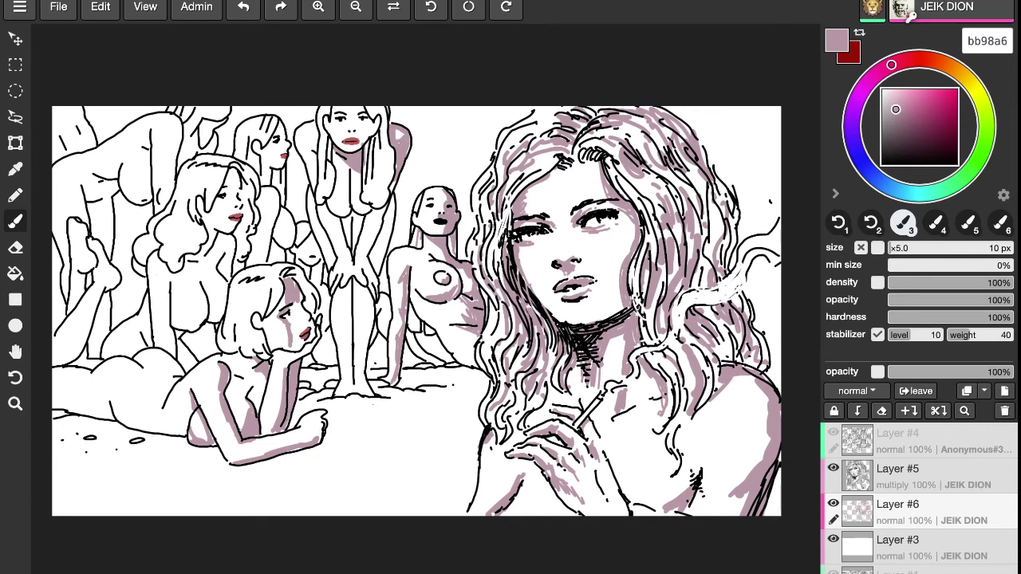
Shade the reclining woman's face, lower back, waist, hip and the underside of her torso and thigh in mauve.
mouse_move(270, 292)
mouse_down()
mouse_move(254, 319)
mouse_move(300, 302)
mouse_move(297, 318)
mouse_move(308, 315)
mouse_move(294, 322)
mouse_move(304, 323)
mouse_move(299, 344)
mouse_move(308, 330)
mouse_move(296, 347)
mouse_move(308, 328)
mouse_move(291, 349)
mouse_up()
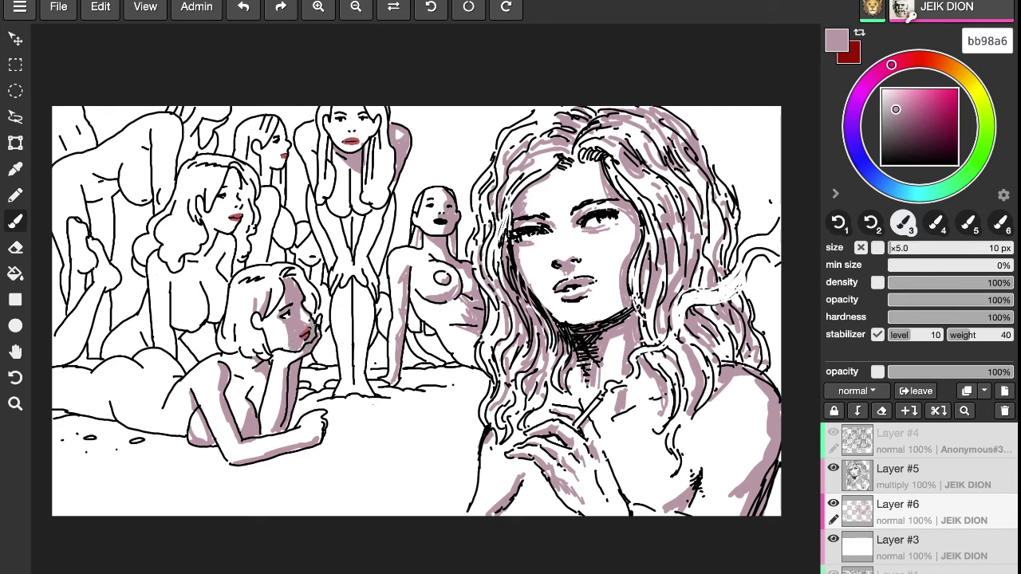
drag(258, 356, 252, 366)
drag(193, 422, 158, 436)
drag(118, 385, 107, 391)
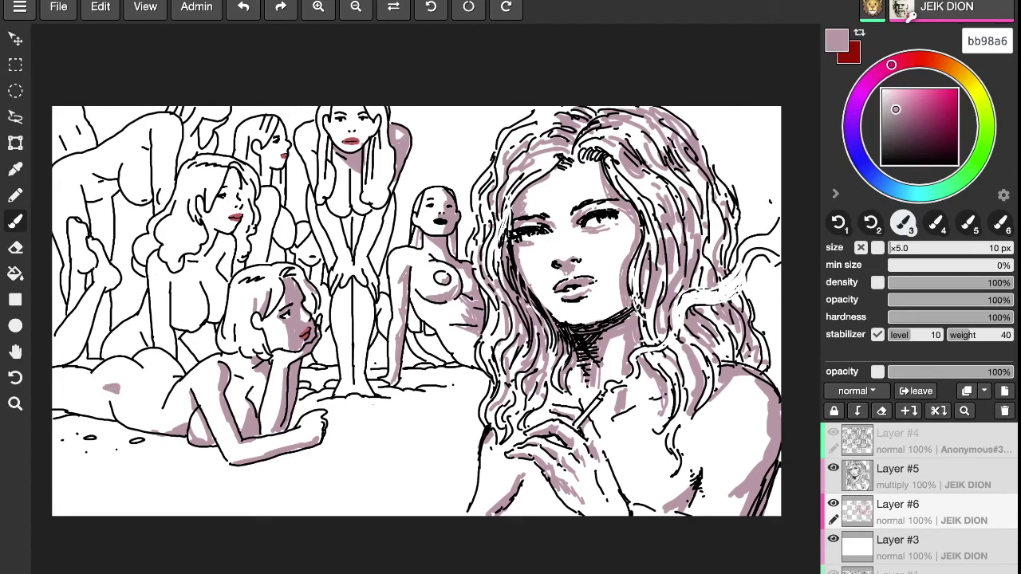
mouse_move(171, 371)
mouse_down()
mouse_move(182, 375)
mouse_move(150, 380)
mouse_move(127, 421)
mouse_move(156, 430)
mouse_up()
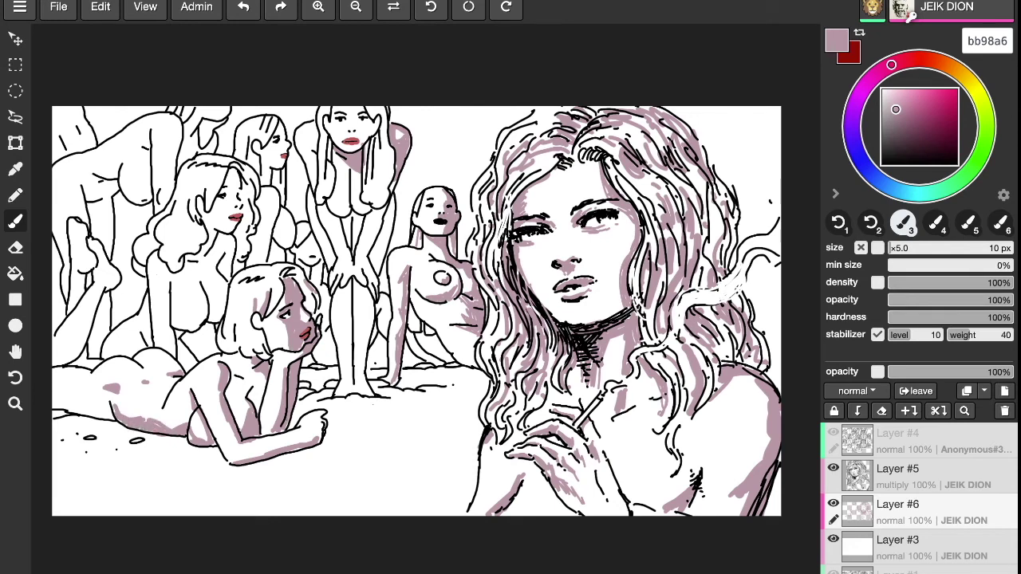
drag(107, 407, 54, 410)
Shade the reclining woman's raised lower legs and feet in mauve down to the back of her thighs.
mouse_move(52, 367)
mouse_down()
mouse_move(83, 351)
mouse_move(98, 297)
mouse_move(120, 279)
mouse_move(88, 265)
mouse_move(80, 223)
mouse_move(82, 243)
mouse_move(69, 220)
mouse_up()
drag(79, 271, 78, 299)
mouse_move(83, 349)
mouse_down()
mouse_move(80, 367)
mouse_move(104, 368)
mouse_up()
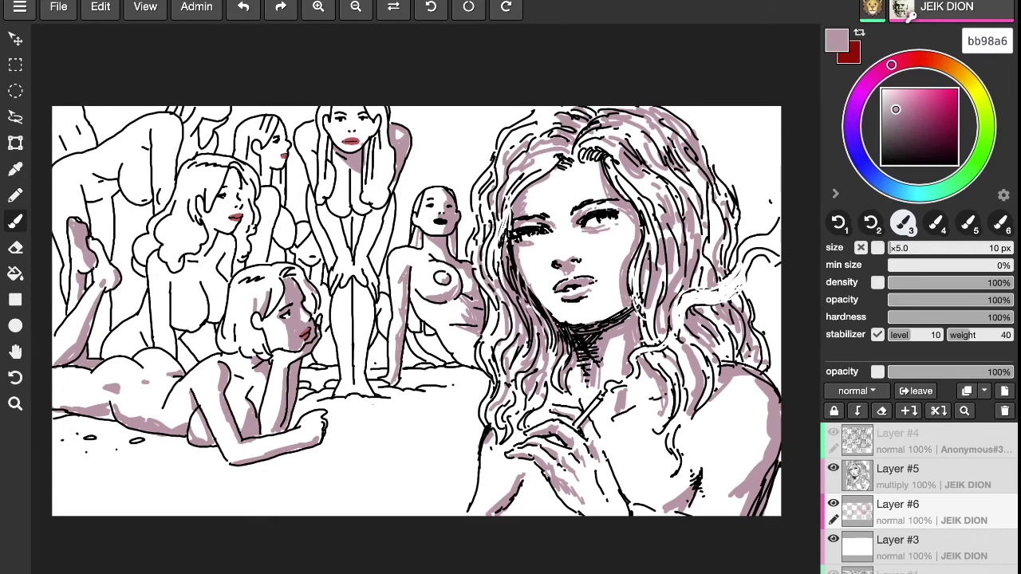
Shade the standing woman's face, neck, chest, arms and legs in mauve down to her feet.
drag(353, 134, 361, 118)
mouse_move(364, 108)
mouse_down()
mouse_move(350, 139)
mouse_move(382, 132)
mouse_up()
mouse_move(348, 165)
mouse_down()
mouse_move(350, 201)
mouse_move(324, 212)
mouse_move(352, 216)
mouse_move(351, 201)
mouse_move(369, 212)
mouse_move(335, 227)
mouse_move(348, 259)
mouse_move(333, 264)
mouse_move(332, 250)
mouse_up()
mouse_move(342, 212)
mouse_down()
mouse_move(359, 249)
mouse_move(384, 230)
mouse_move(391, 204)
mouse_move(394, 224)
mouse_move(389, 187)
mouse_move(367, 252)
mouse_move(378, 281)
mouse_move(373, 290)
mouse_move(350, 274)
mouse_move(356, 267)
mouse_move(335, 284)
mouse_move(353, 286)
mouse_move(349, 293)
mouse_up()
mouse_move(351, 303)
mouse_down()
mouse_move(351, 391)
mouse_move(360, 287)
mouse_move(366, 311)
mouse_move(354, 298)
mouse_move(374, 317)
mouse_move(363, 391)
mouse_move(372, 397)
mouse_up()
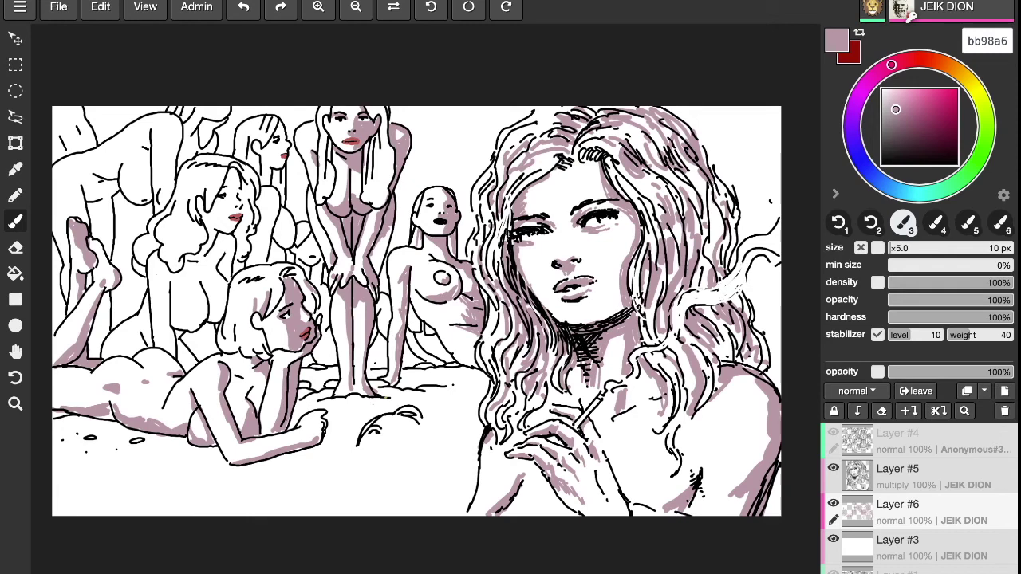
Shade the bent-over figure, the profile woman and the kneeling long-haired woman, and add mauve shadows to the sand.
drag(401, 435, 412, 430)
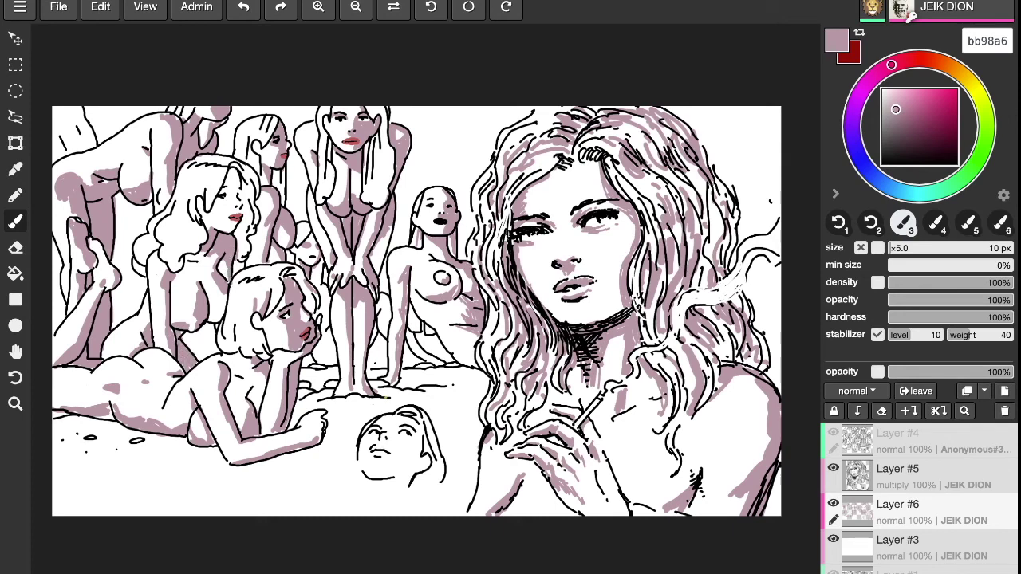
mouse_move(204, 212)
mouse_down()
mouse_move(201, 198)
mouse_move(236, 193)
mouse_move(225, 211)
mouse_up()
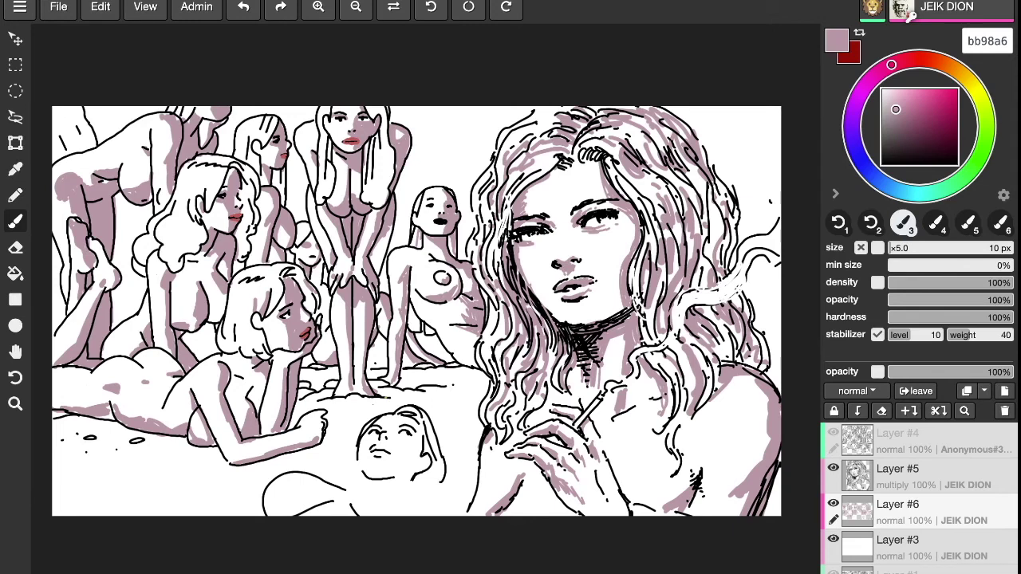
drag(380, 394, 401, 395)
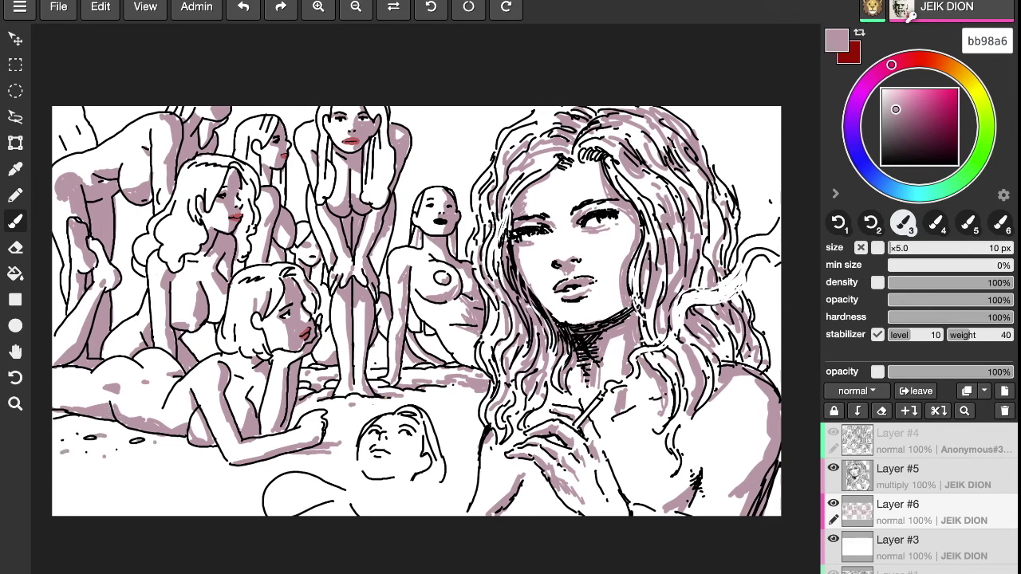
Set the brush size to 5 px and contour the smoke trail in mauve from the cigarette to the canvas edge.
drag(891, 248, 882, 252)
click(892, 250)
click(891, 248)
mouse_move(678, 334)
mouse_down()
mouse_move(691, 306)
mouse_move(729, 297)
mouse_move(771, 254)
mouse_move(780, 270)
mouse_move(780, 231)
mouse_up()
drag(779, 196, 716, 290)
drag(674, 335, 576, 434)
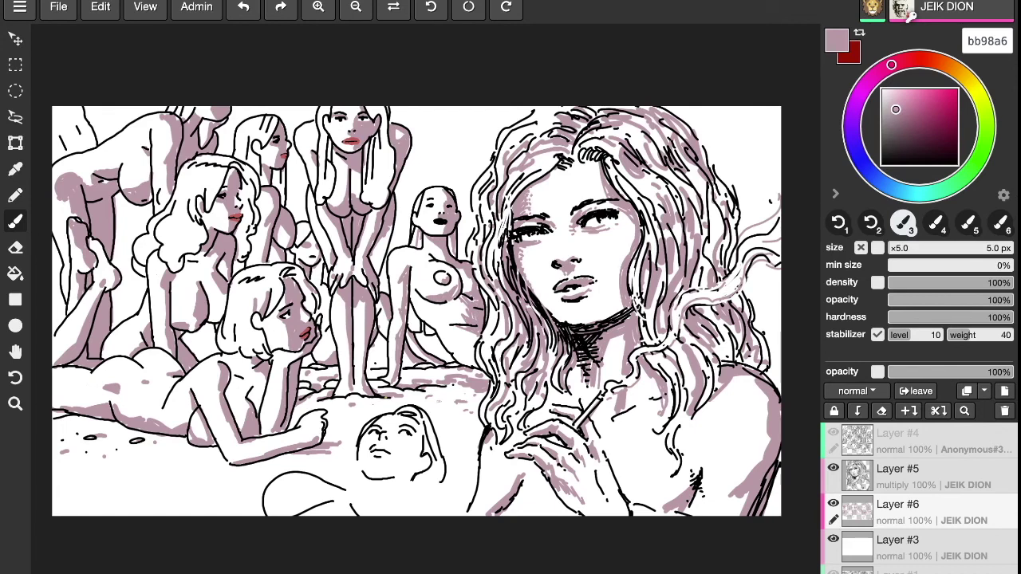
Hatch fine mauve shading on the large woman's shoulder, chest, neck and the side of her face.
mouse_move(723, 394)
mouse_down()
mouse_move(739, 376)
mouse_move(758, 379)
mouse_up()
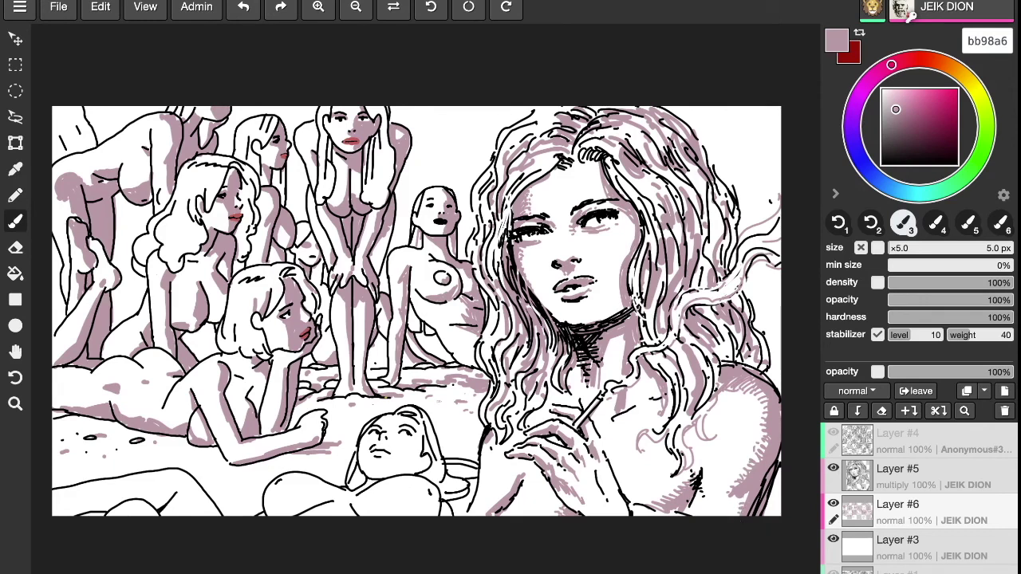
drag(611, 335, 626, 354)
drag(608, 321, 622, 305)
drag(610, 206, 633, 227)
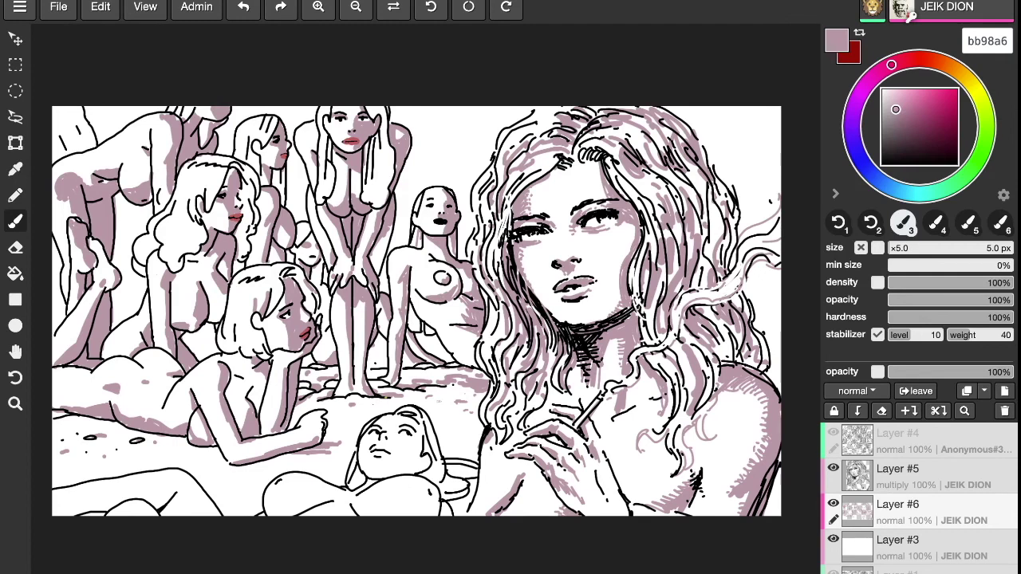
Set the brush size to 25 px and shade the foreground lying woman's face, hair, chest and arm in mauve.
click(894, 248)
mouse_move(385, 444)
mouse_down()
mouse_move(406, 466)
mouse_move(422, 428)
mouse_move(407, 474)
mouse_up()
mouse_move(427, 434)
mouse_down()
mouse_move(441, 474)
mouse_move(426, 489)
mouse_move(437, 506)
mouse_move(412, 517)
mouse_move(431, 519)
mouse_up()
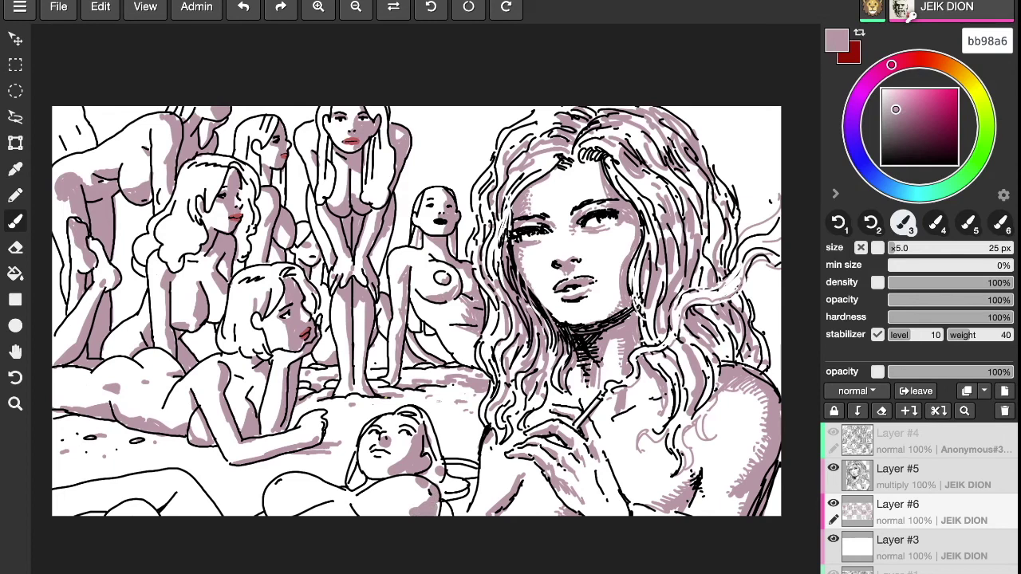
mouse_move(268, 511)
mouse_down()
mouse_move(338, 495)
mouse_move(304, 511)
mouse_move(414, 473)
mouse_up()
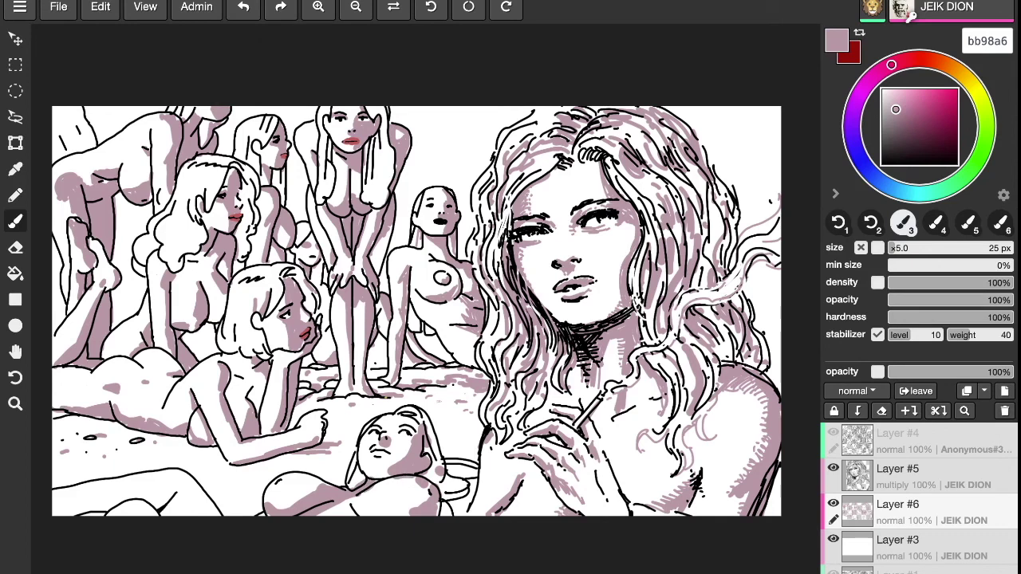
With a 15 px brush, shade around the foreground woman's head and the bent legs beside her in mauve.
click(891, 249)
mouse_move(367, 474)
mouse_down()
mouse_move(388, 475)
mouse_move(375, 451)
mouse_move(386, 448)
mouse_move(430, 459)
mouse_move(444, 483)
mouse_move(426, 494)
mouse_move(403, 476)
mouse_move(465, 488)
mouse_move(444, 494)
mouse_move(472, 484)
mouse_up()
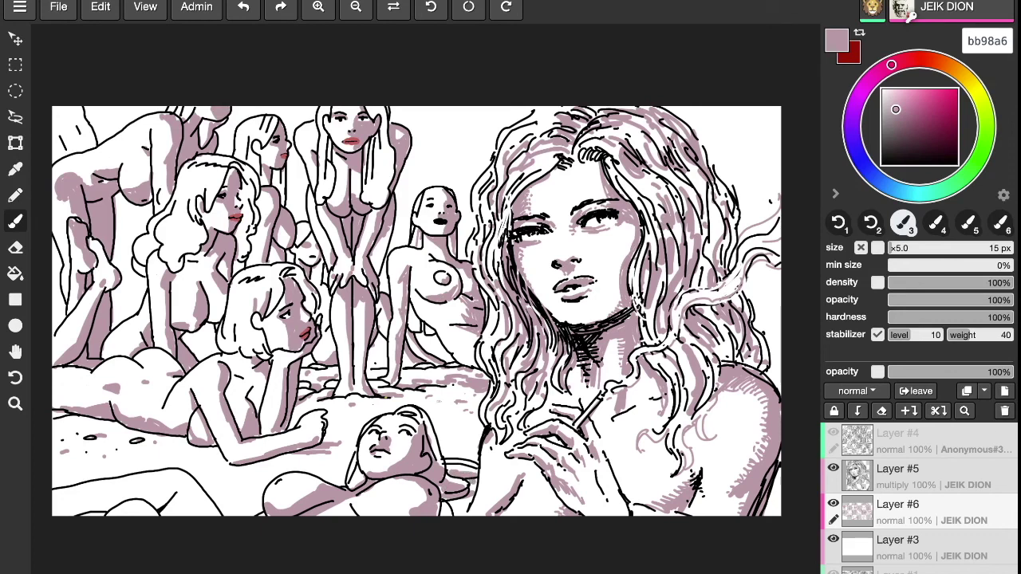
mouse_move(180, 473)
mouse_down()
mouse_move(198, 516)
mouse_move(206, 481)
mouse_move(219, 520)
mouse_move(216, 504)
mouse_up()
drag(146, 501, 178, 497)
drag(59, 517, 110, 506)
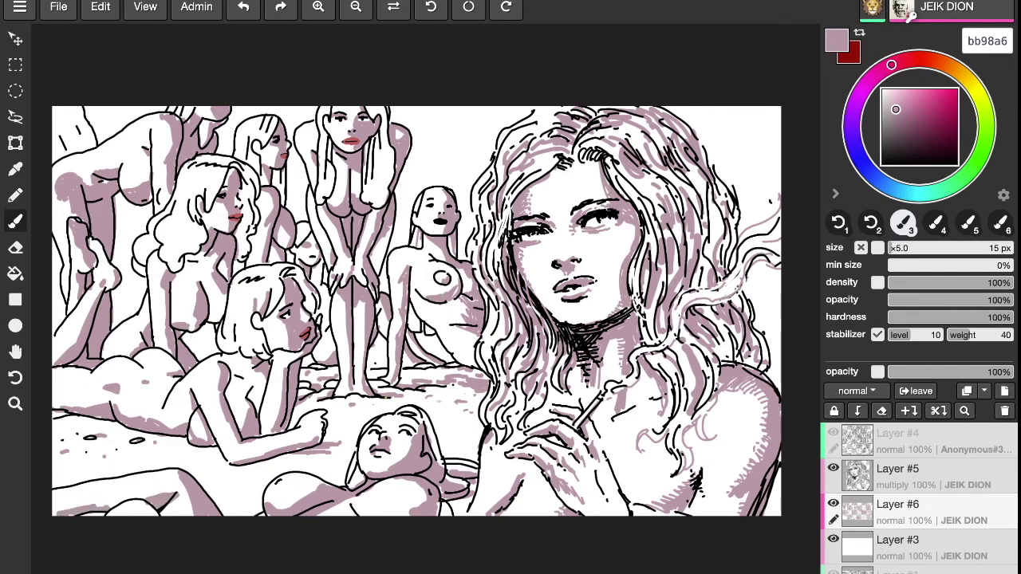
Touch up the mauve shading on the foreground woman's jaw, neck and chest.
mouse_move(378, 470)
mouse_down()
mouse_move(388, 469)
mouse_move(357, 483)
mouse_move(353, 465)
mouse_up()
drag(285, 480, 280, 487)
drag(408, 515, 401, 515)
drag(394, 478, 377, 485)
With a 5 px brush, add small mauve marks on the foreground sand and hatch the large woman's cheek.
click(891, 248)
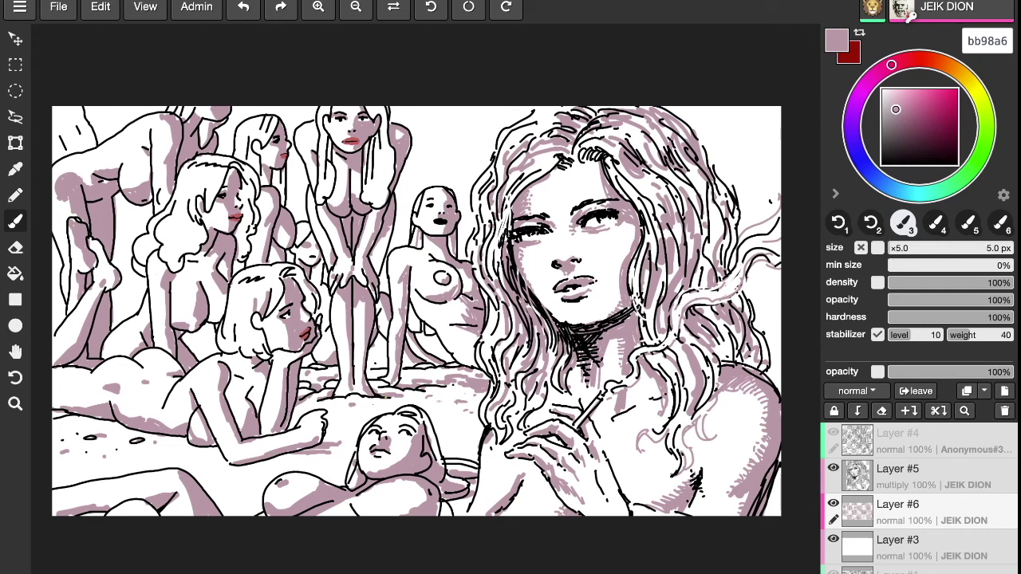
mouse_move(238, 469)
mouse_down()
mouse_move(261, 466)
mouse_move(239, 487)
mouse_up()
drag(619, 222, 629, 242)
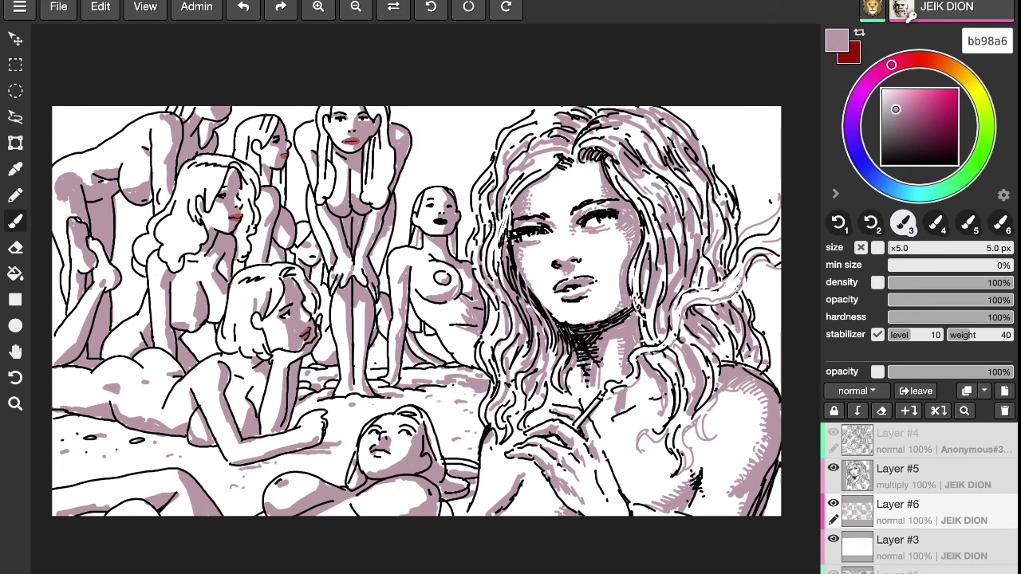
On Layer #5, draw a black vertical signature mark with crossbars beside the large woman's arm, and sign above the foreground legs.
click(925, 476)
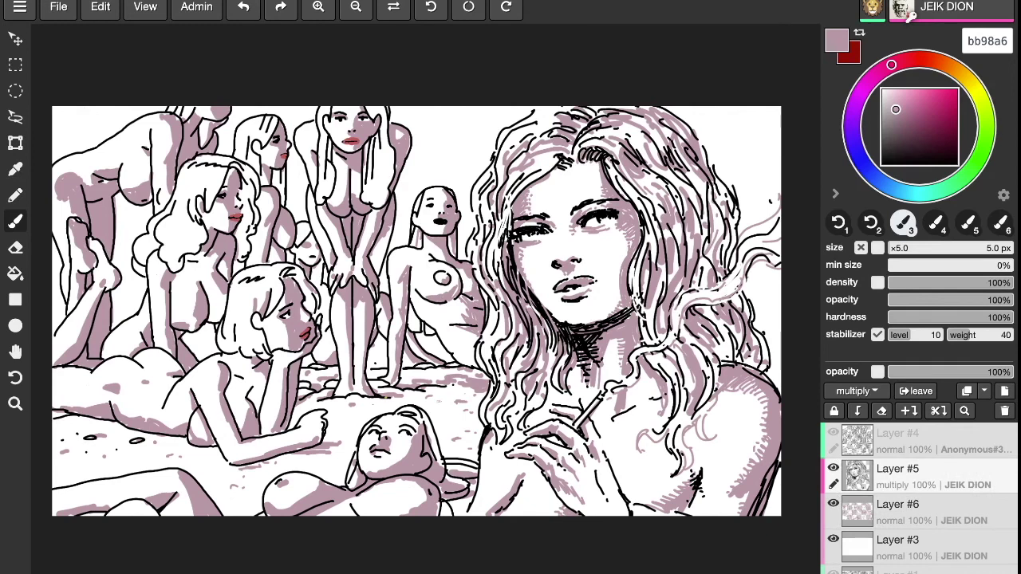
drag(896, 110, 882, 165)
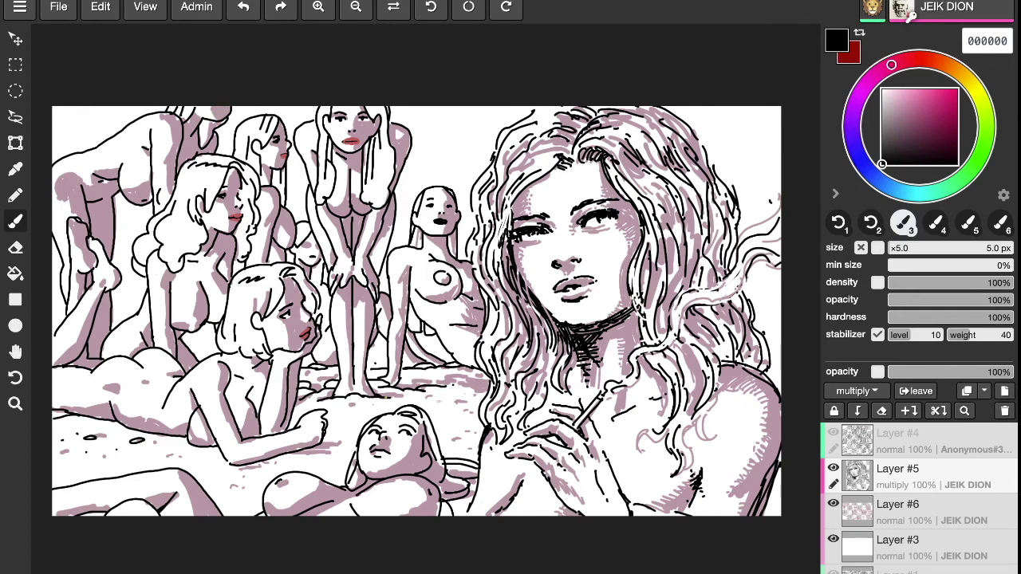
drag(723, 461, 724, 510)
mouse_move(709, 468)
mouse_down()
mouse_move(734, 465)
mouse_move(737, 500)
mouse_up()
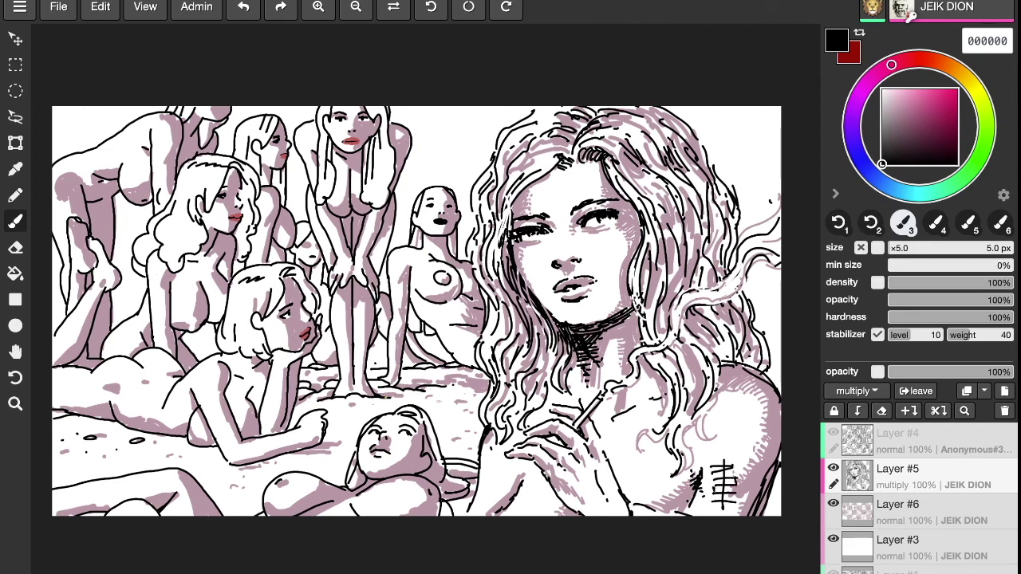
mouse_move(70, 468)
mouse_down()
mouse_move(85, 476)
mouse_move(102, 465)
mouse_move(93, 471)
mouse_move(103, 474)
mouse_move(60, 483)
mouse_up()
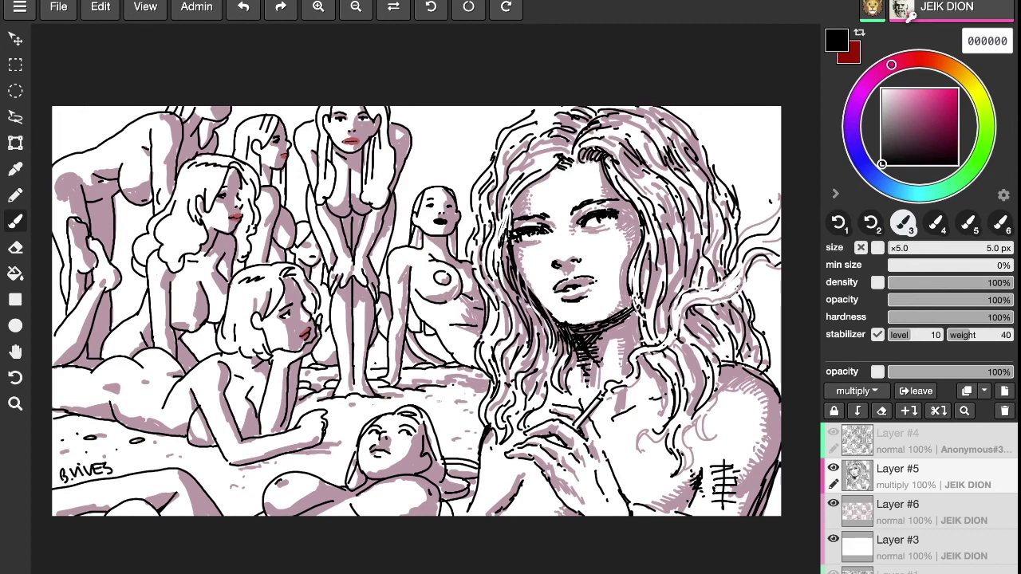